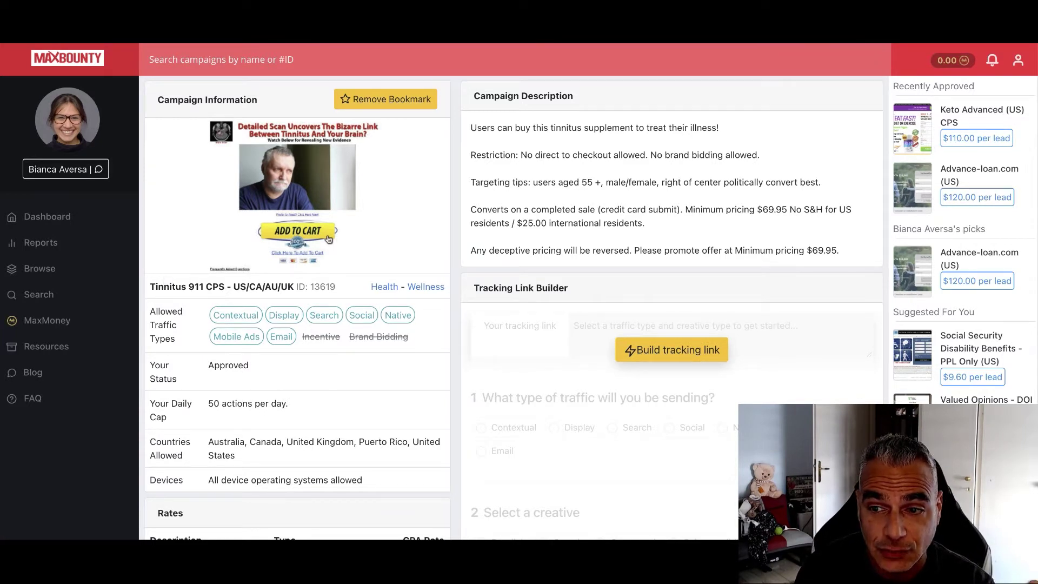
Leave the Tinnitus 911 details for MaxBounty's Browse page listing New Campaigns offers
scroll(987, 302, "down", 3)
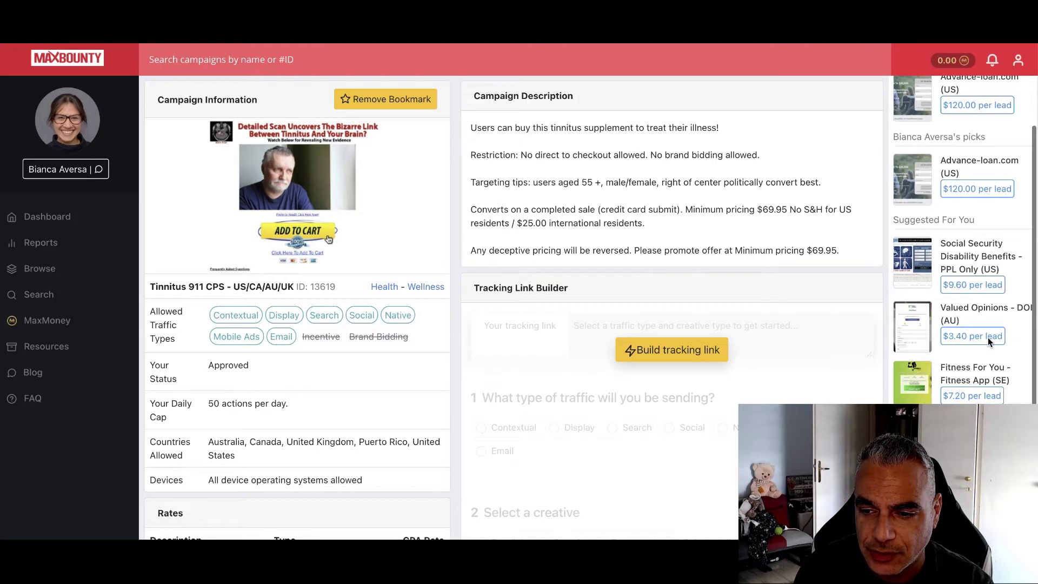
scroll(987, 338, "up", 3)
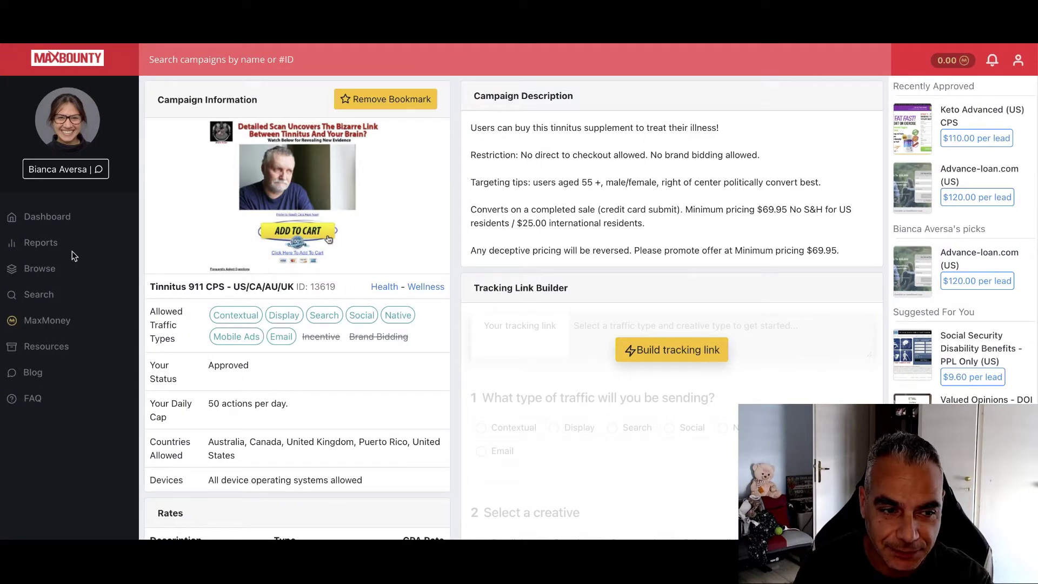
left_click(52, 272)
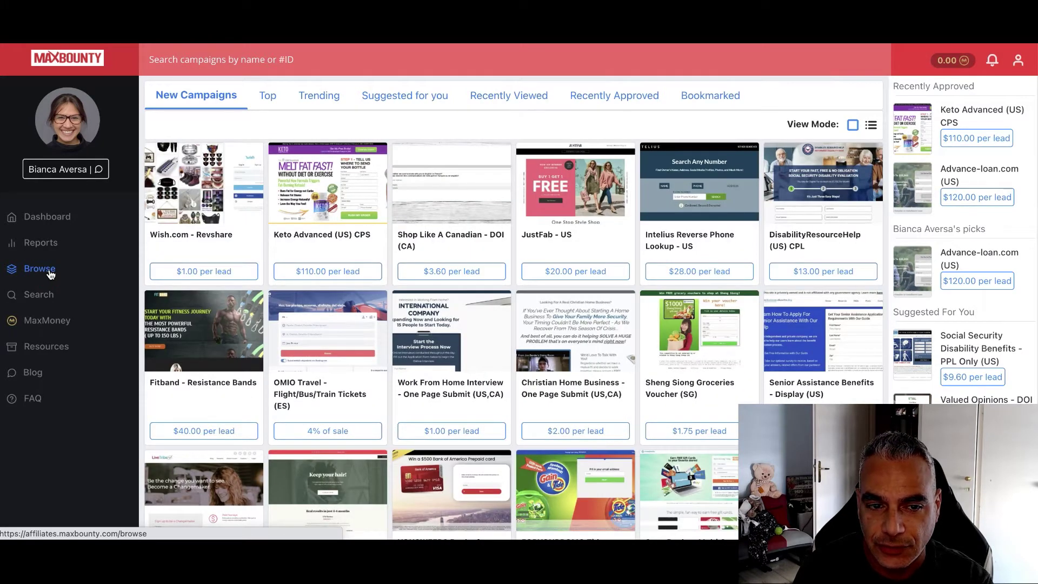
Open the 50% off Nutrisystem (US) top campaign and request approval to run it
left_click(267, 97)
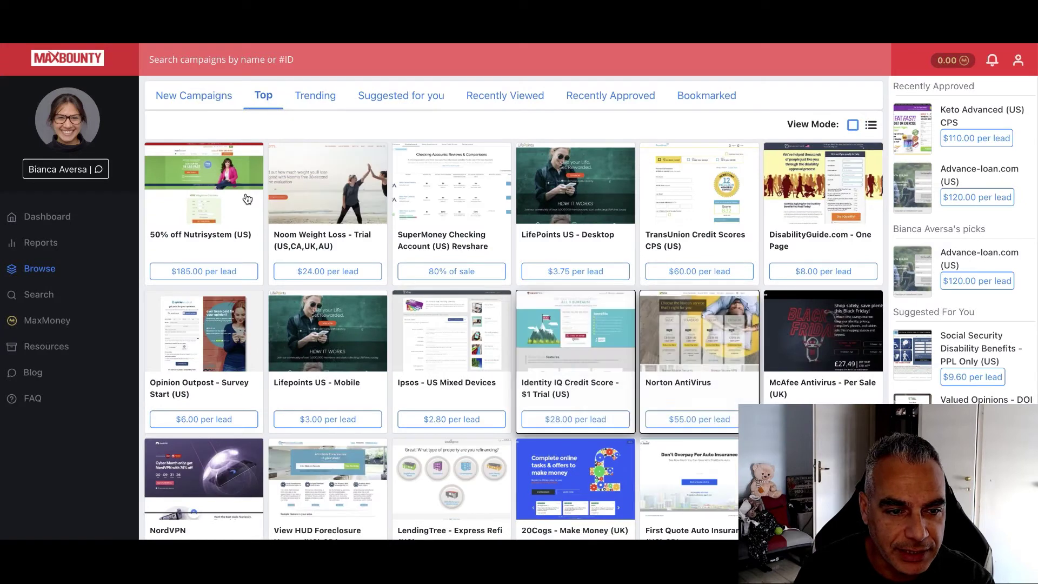
left_click(219, 277)
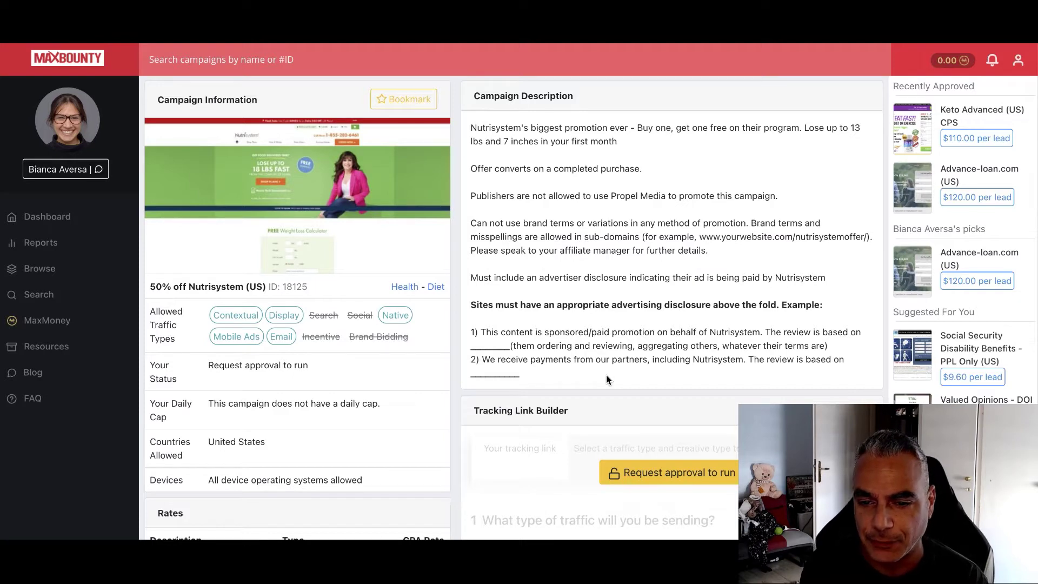
scroll(608, 377, "down", 2)
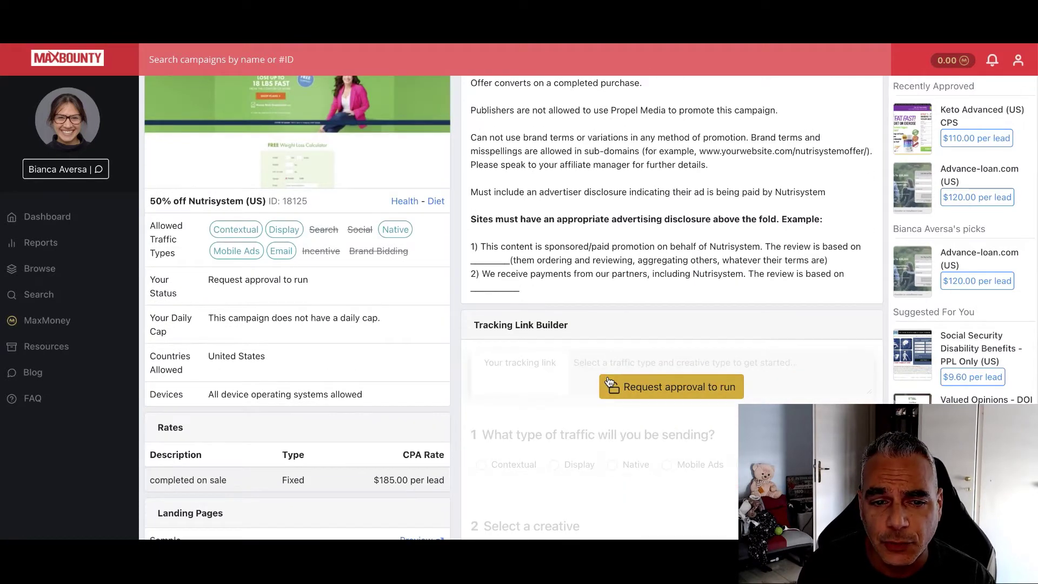
scroll(608, 382, "up", 1)
scroll(609, 382, "down", 1)
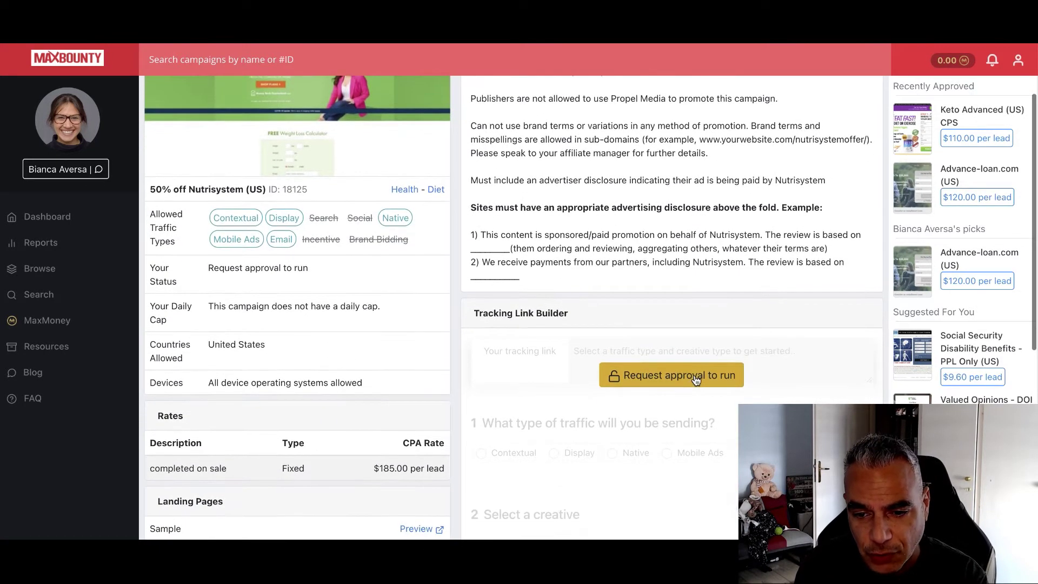
left_click(696, 378)
left_click(319, 268)
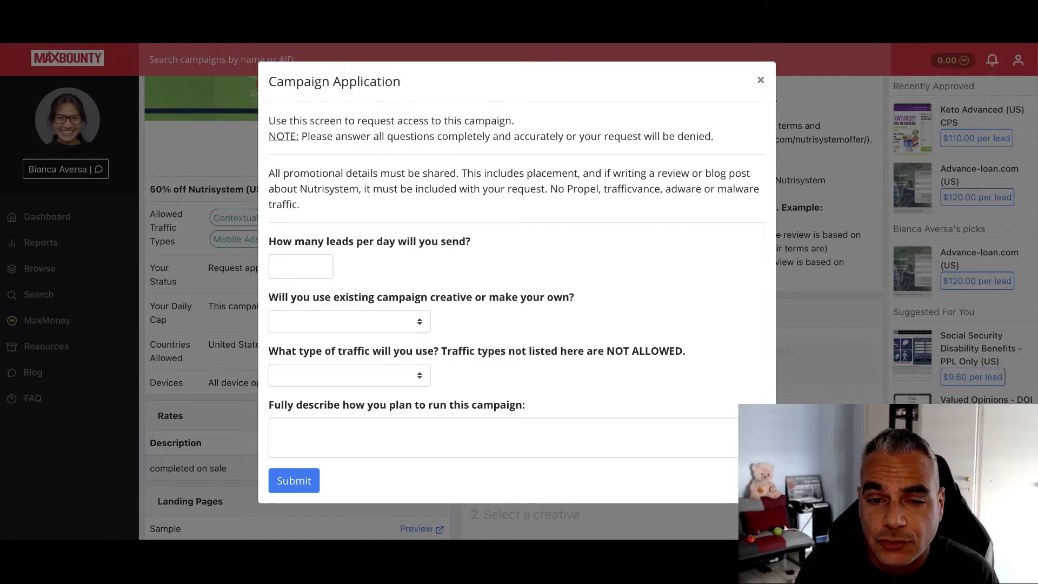
Answer 5 for leads per day, leaving the creative question unanswered
left_click(297, 267)
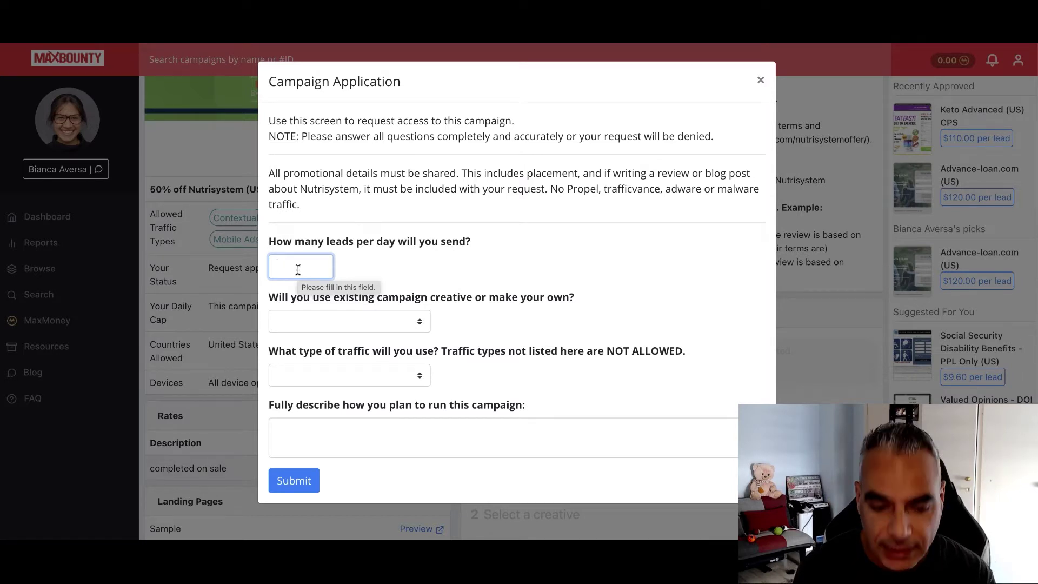
type("50")
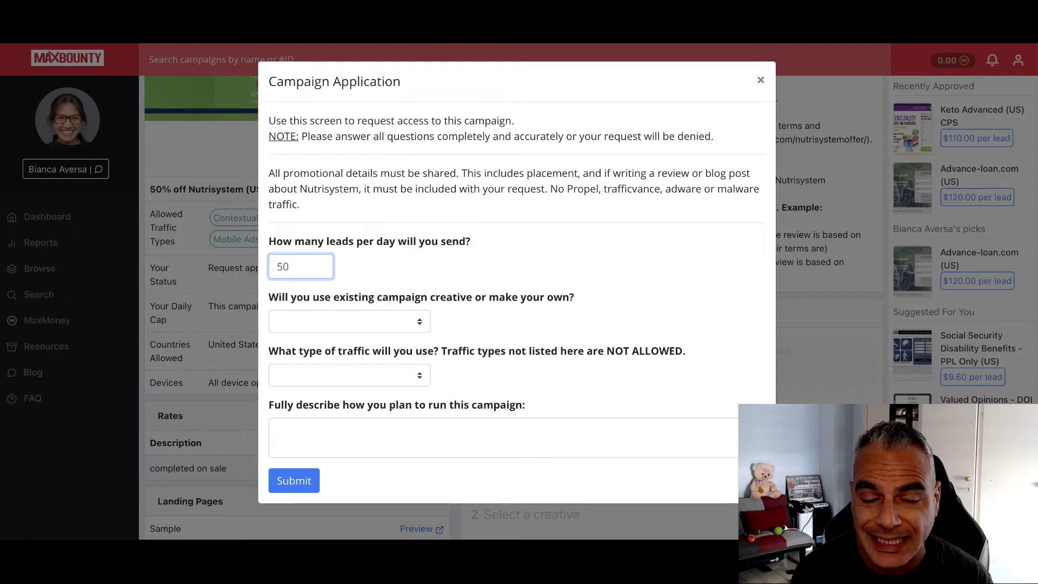
key("BackSpace")
key("BackSpace")
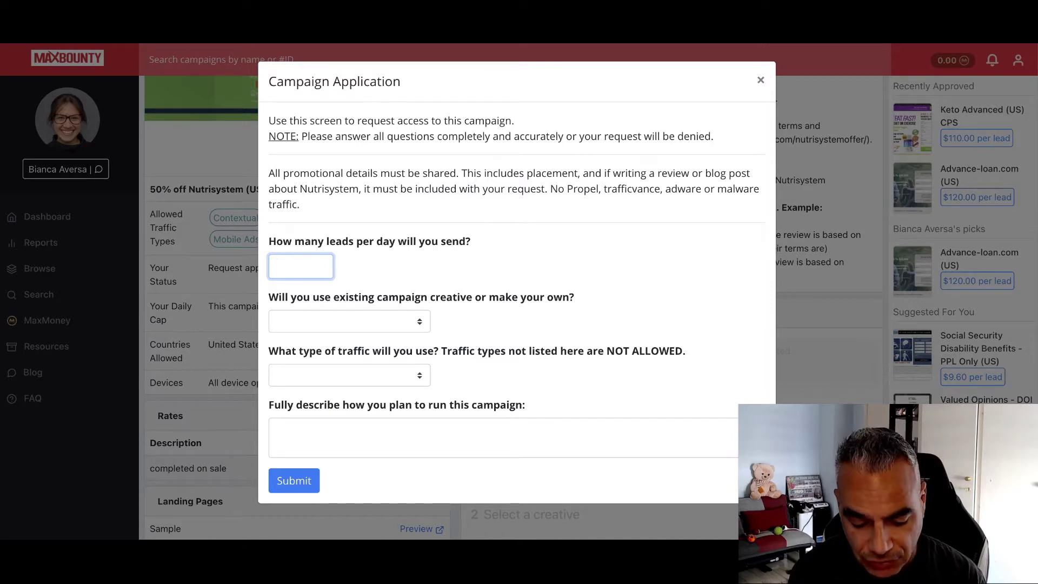
type("5")
left_click(469, 263)
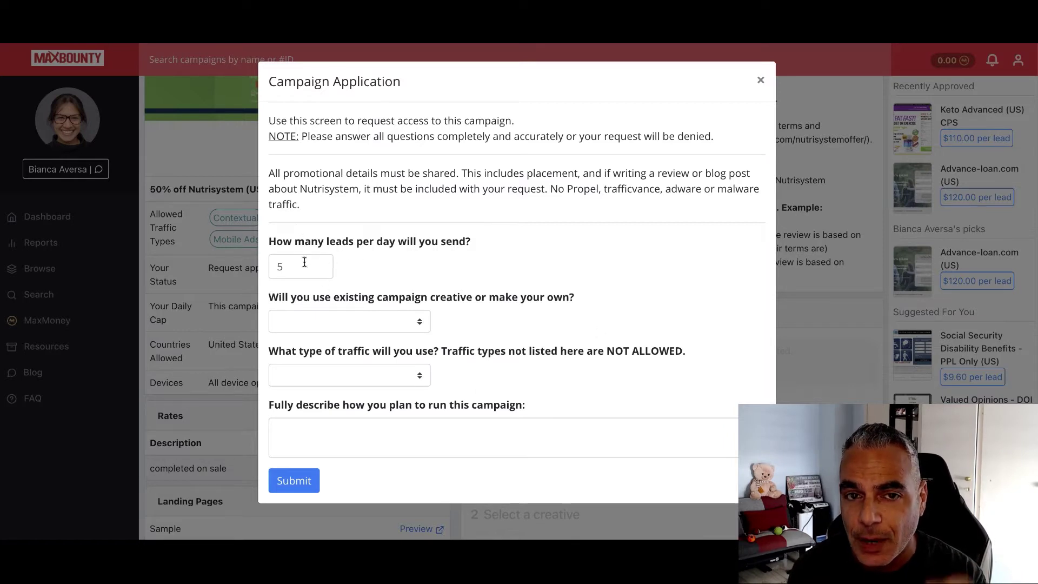
left_click(412, 322)
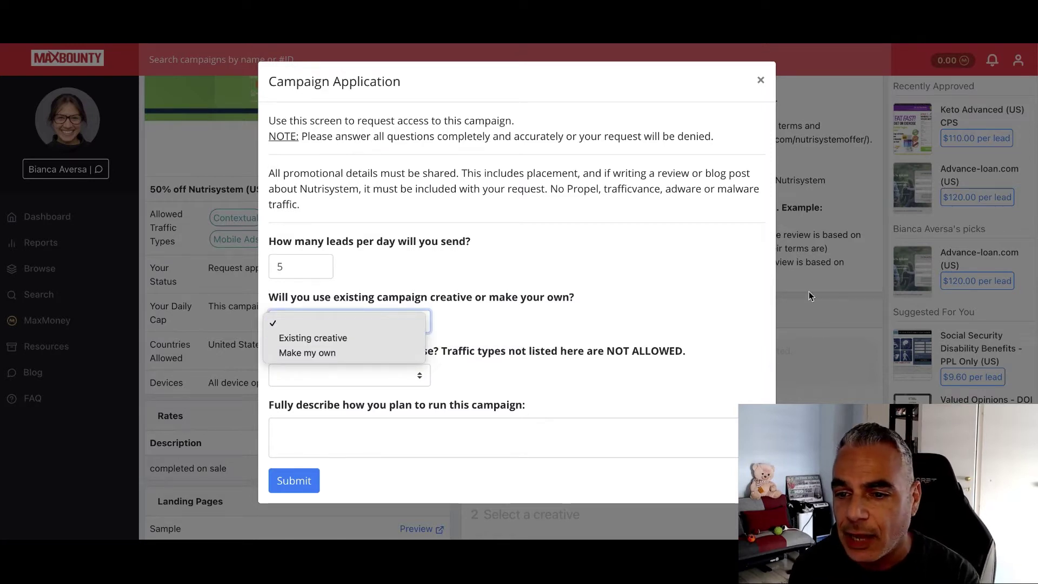
left_click(827, 243)
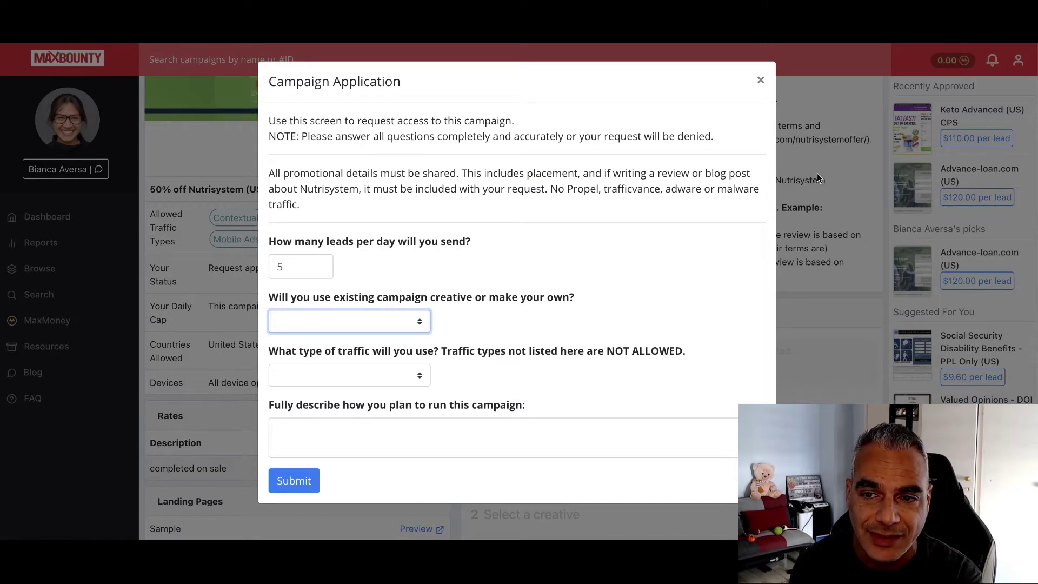
Reopen the Nutrisystem application and enter 5 leads per day
left_click(761, 82)
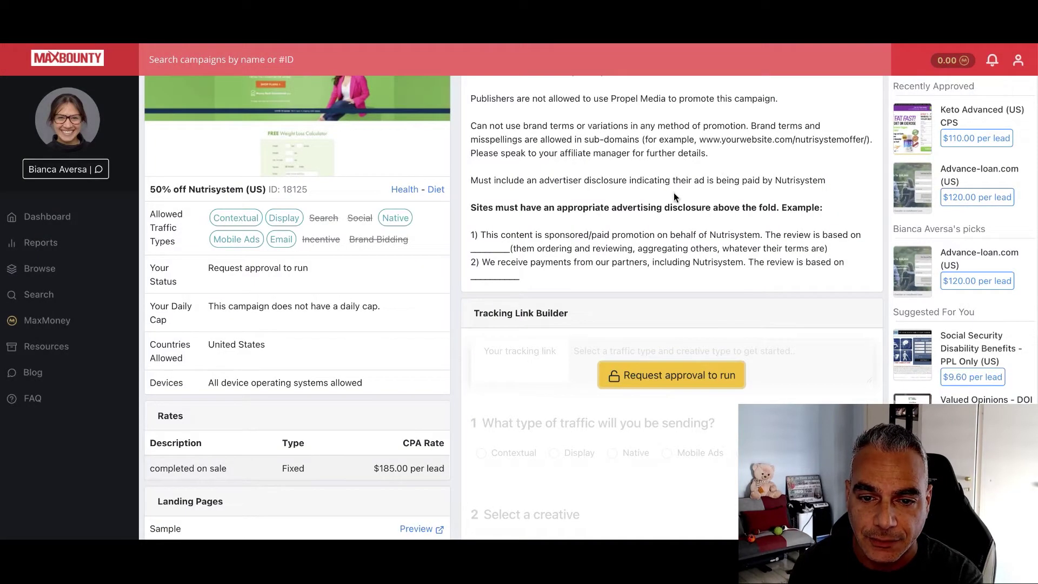
scroll(622, 259, "down", 1)
scroll(622, 258, "up", 2)
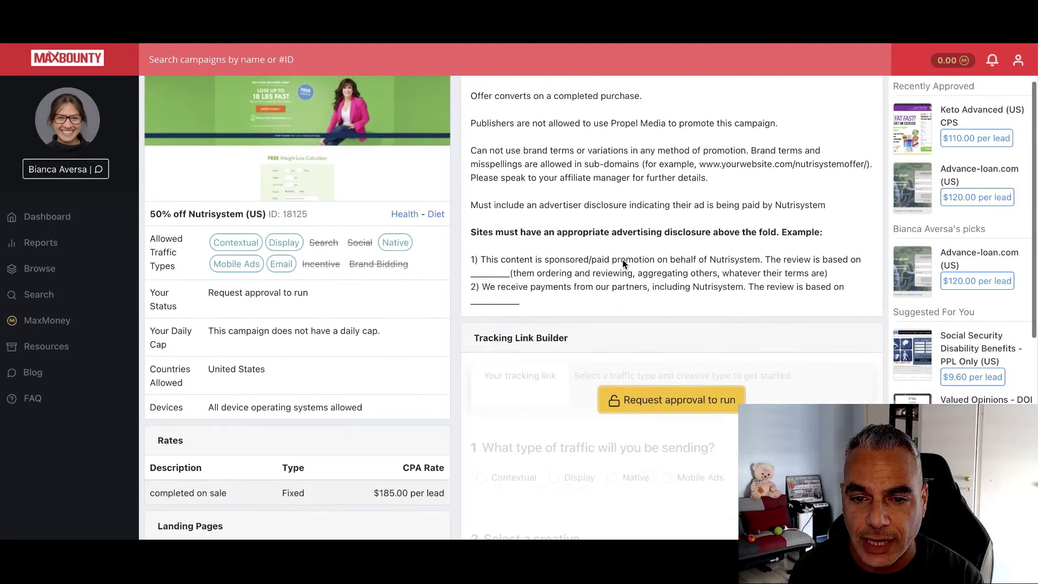
scroll(623, 260, "up", 3)
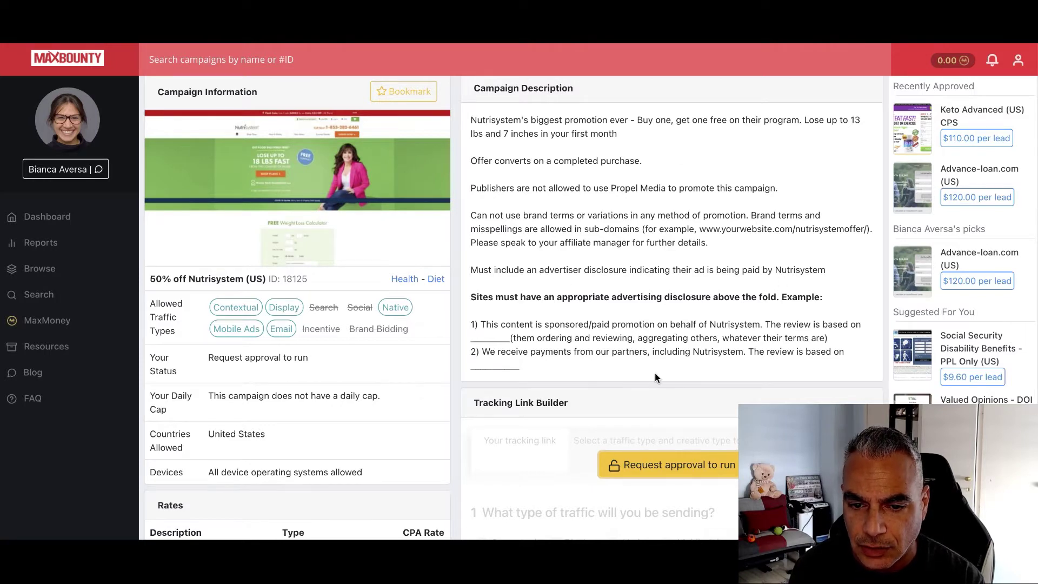
scroll(671, 411, "down", 2)
left_click(679, 414)
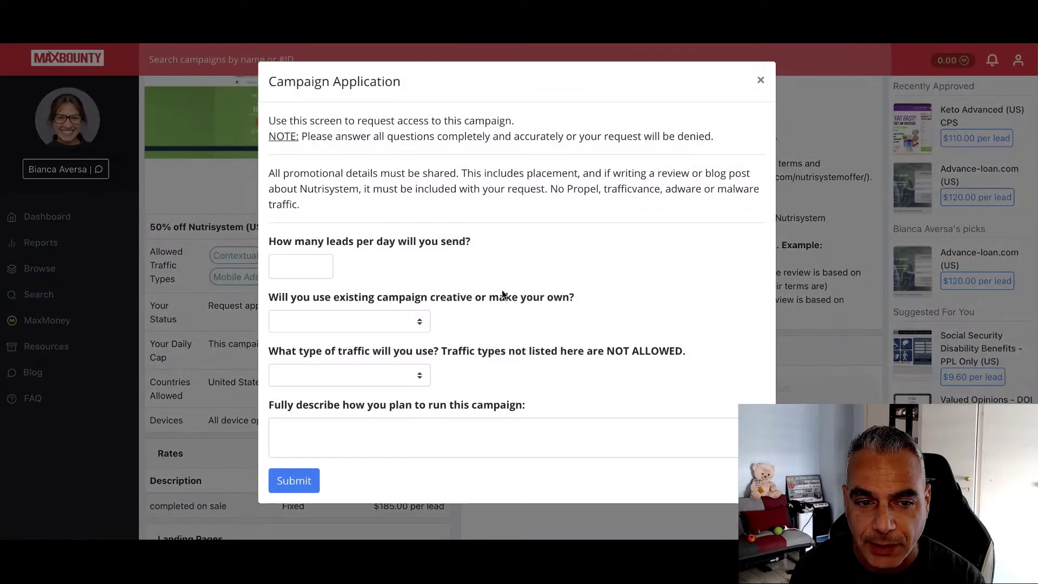
left_click(314, 270)
type("5")
left_click(480, 264)
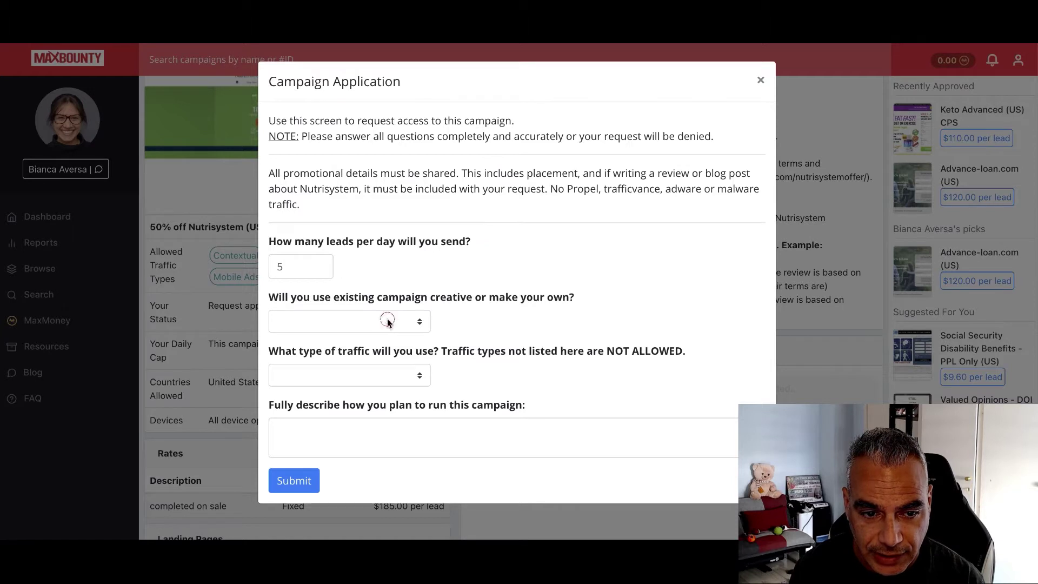
Set the creative answer to Existing creative
left_click(417, 321)
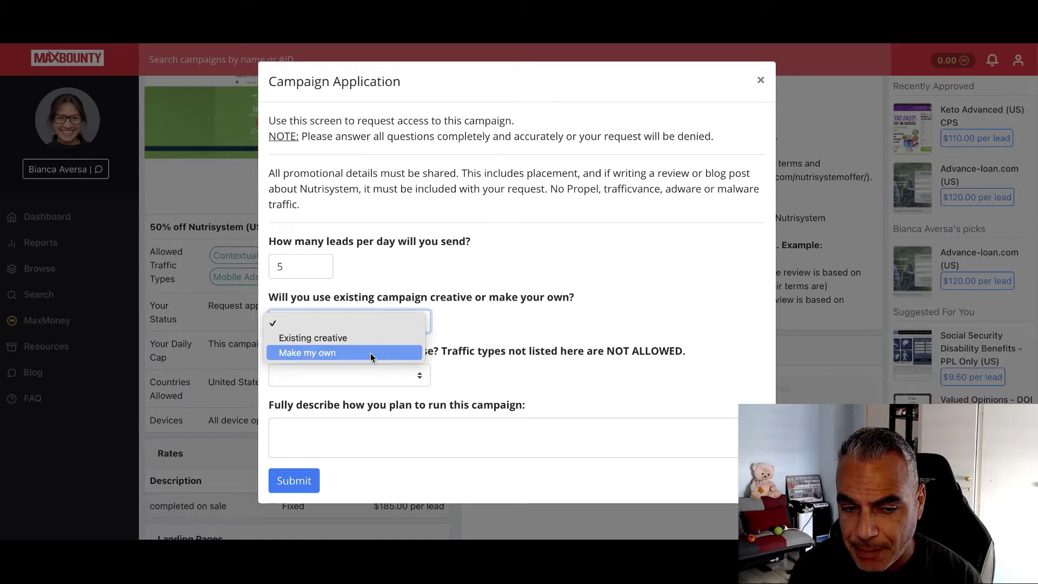
left_click(371, 353)
left_click(421, 329)
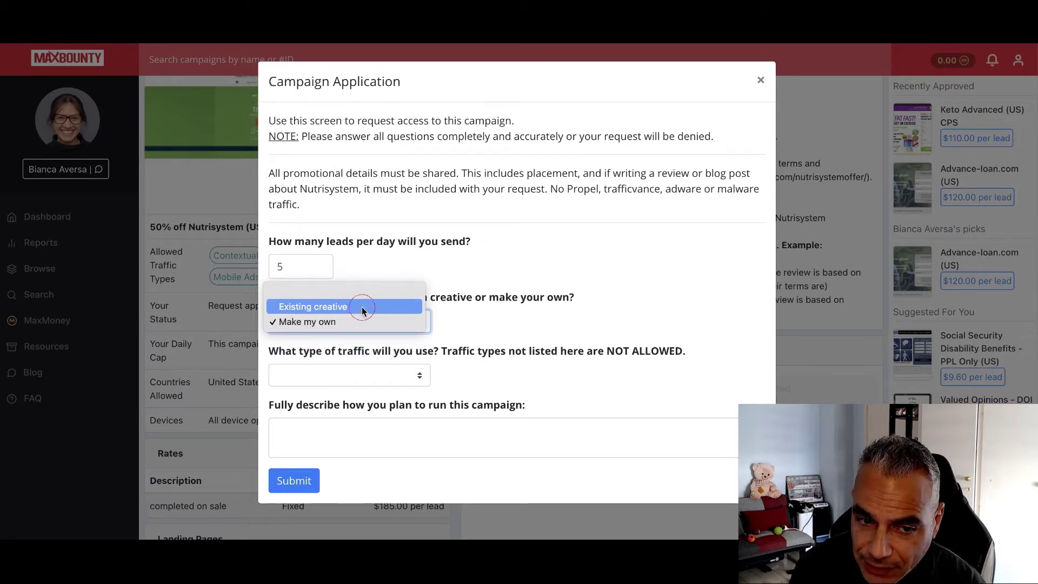
left_click(409, 301)
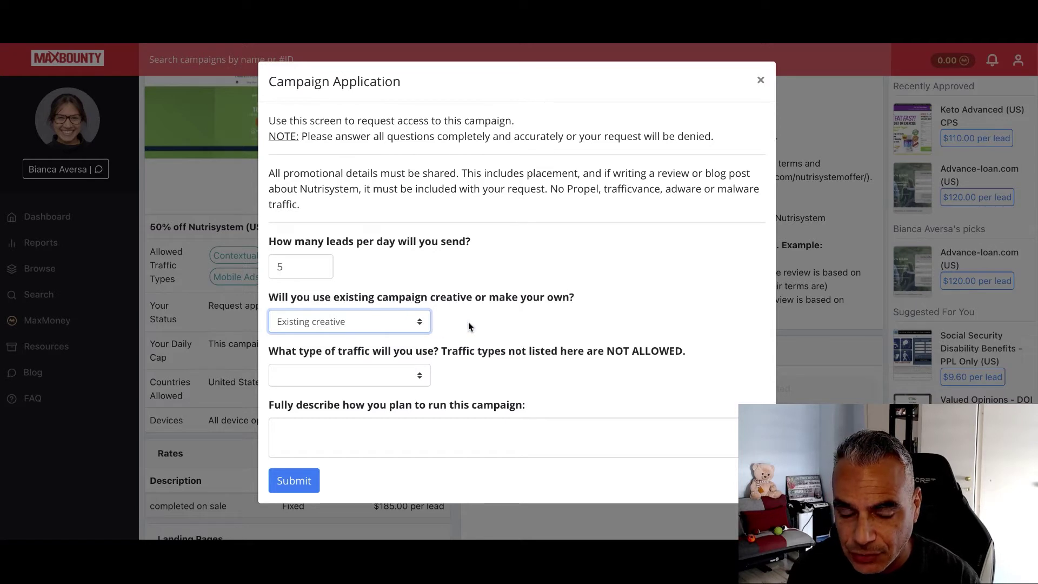
left_click(417, 317)
left_click(790, 258)
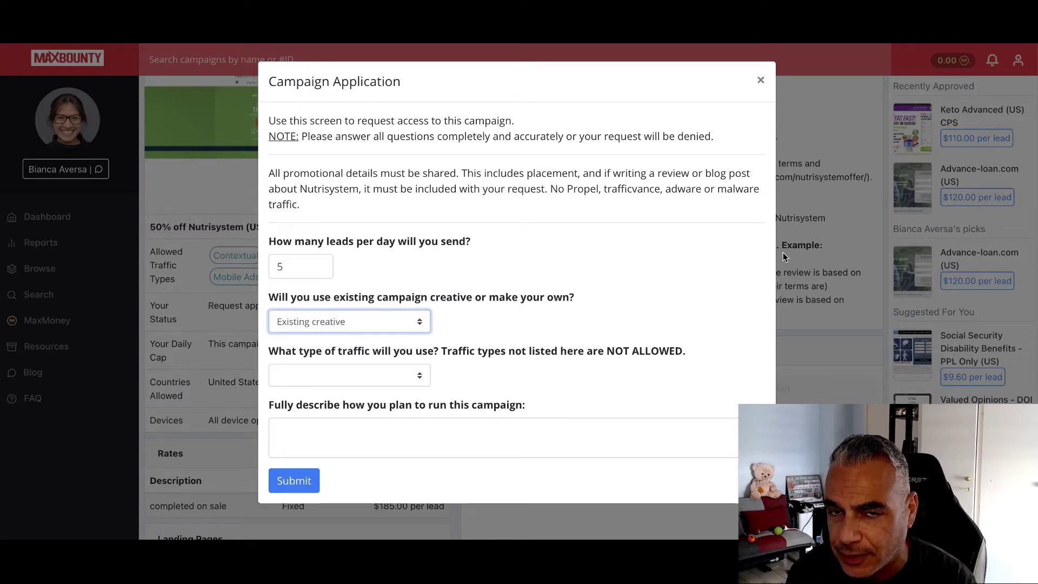
Review the traffic-type options without choosing, then close the application
left_click(374, 370)
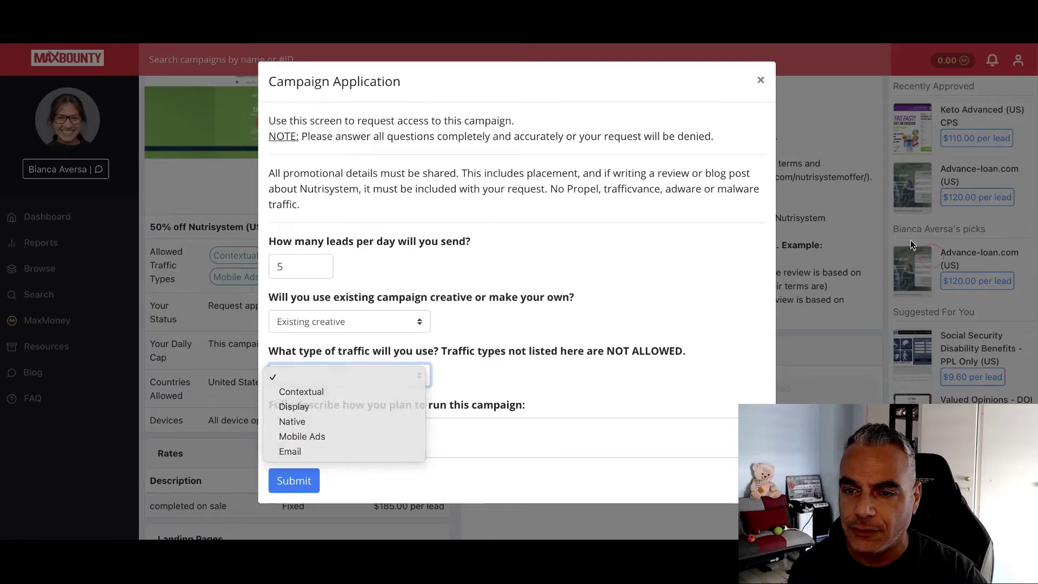
key("Escape")
left_click(763, 81)
Reopen the Nutrisystem application and pick Native as the traffic type
scroll(793, 243, "down", 5)
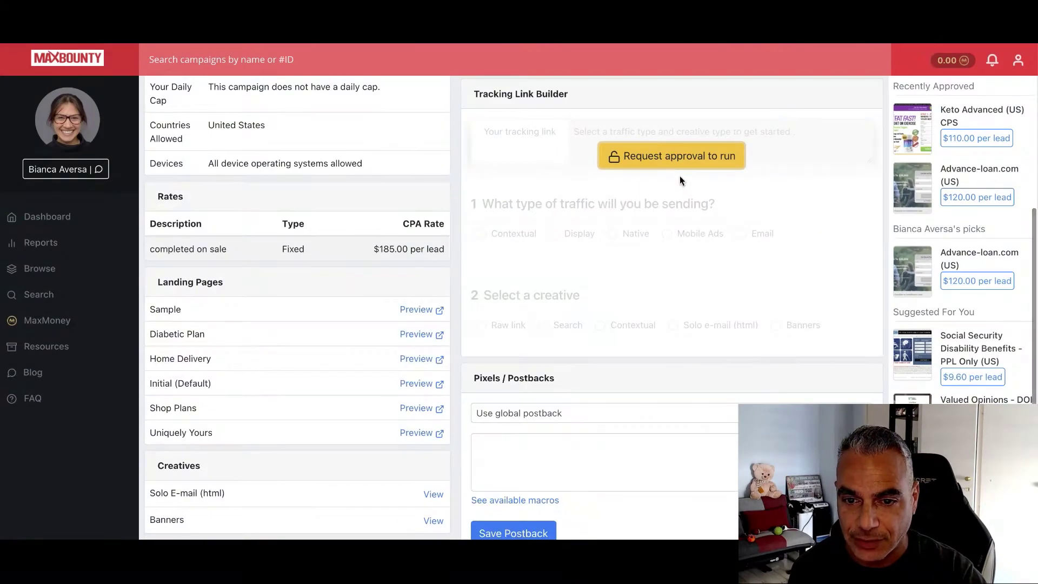
scroll(265, 338, "up", 4)
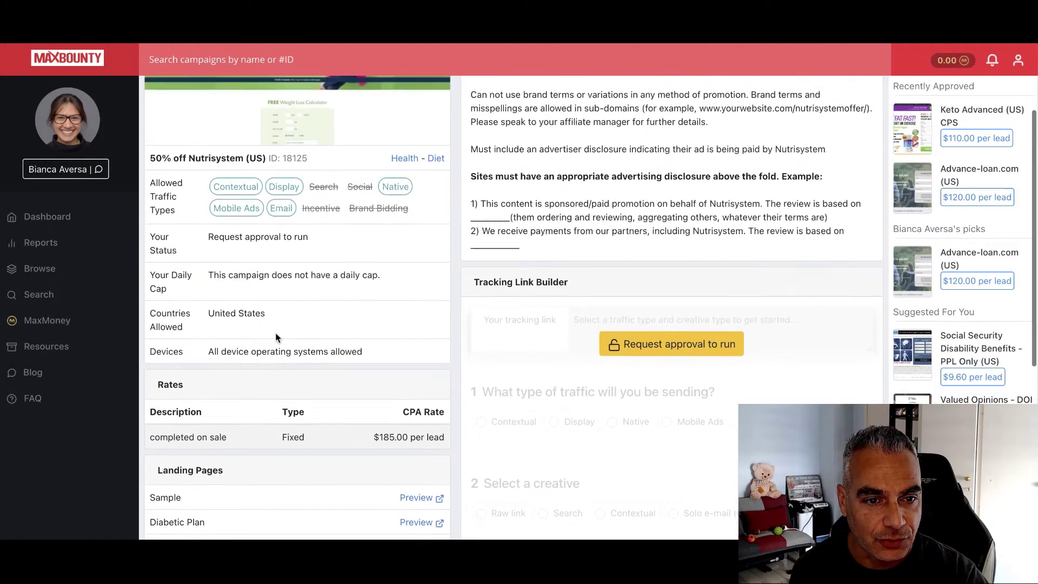
mouse_move(320, 213)
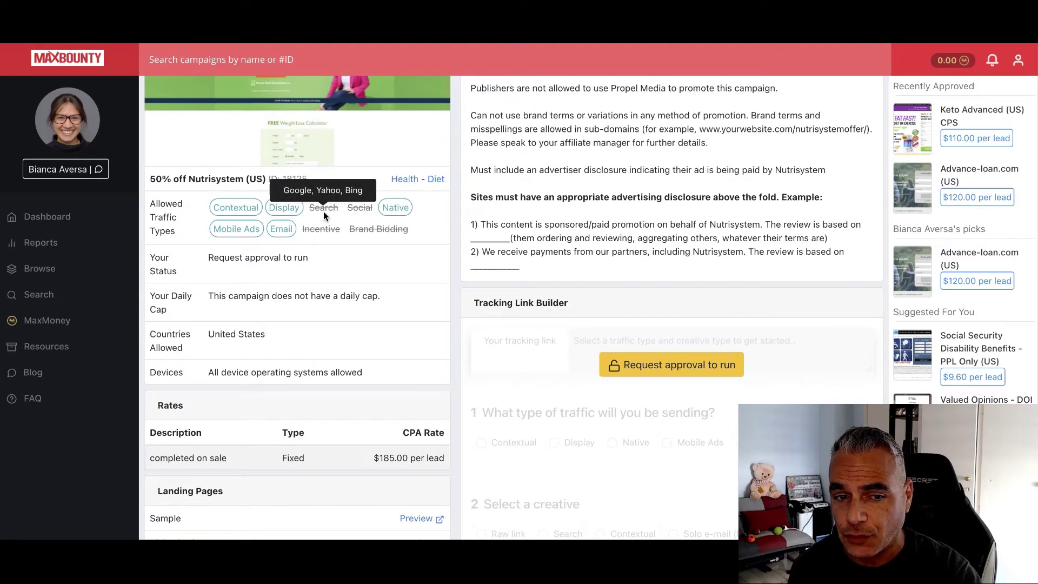
left_click(668, 362)
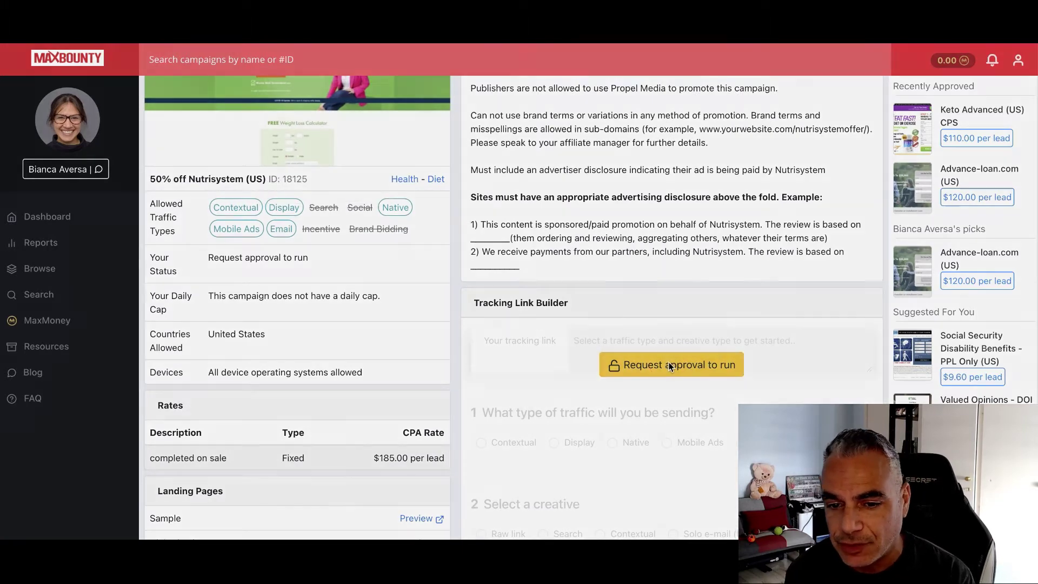
left_click(405, 329)
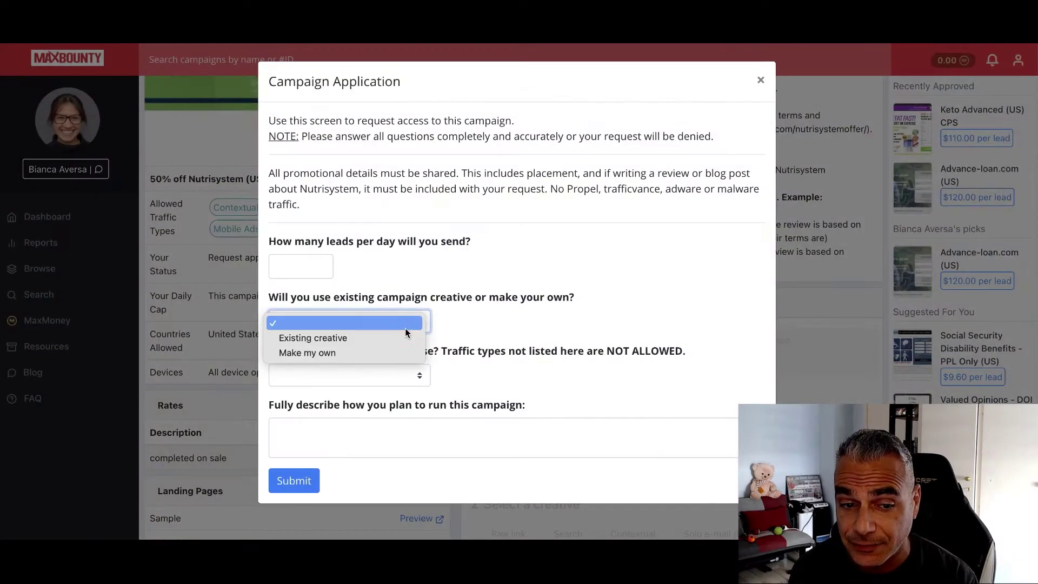
left_click(423, 380)
left_click(400, 422)
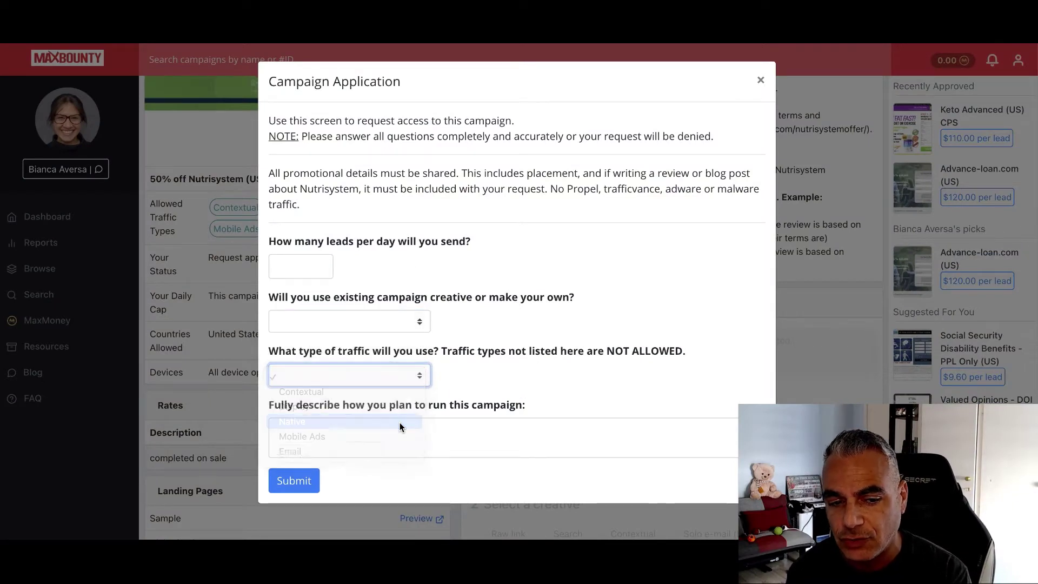
scroll(438, 373, "down", 2)
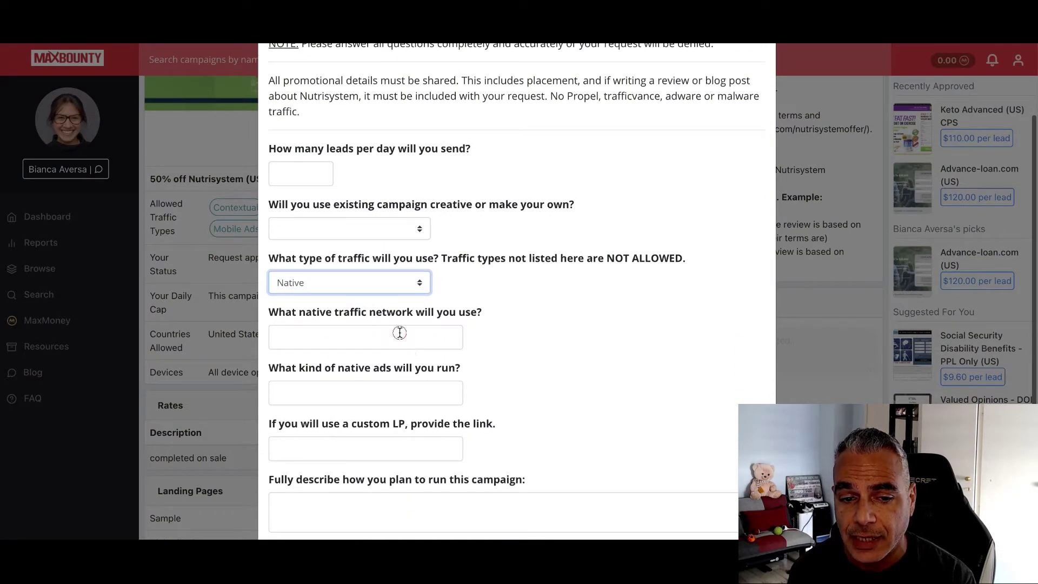
Answer the native network question with MGID, Taboola, Revcontent
left_click(405, 329)
left_click(586, 301)
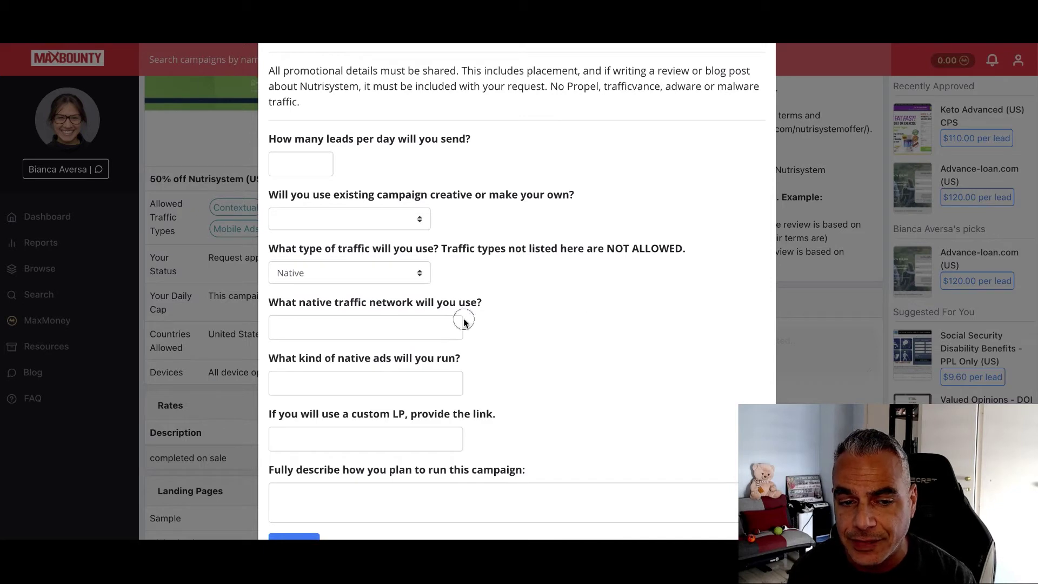
left_click(427, 324)
type("tab")
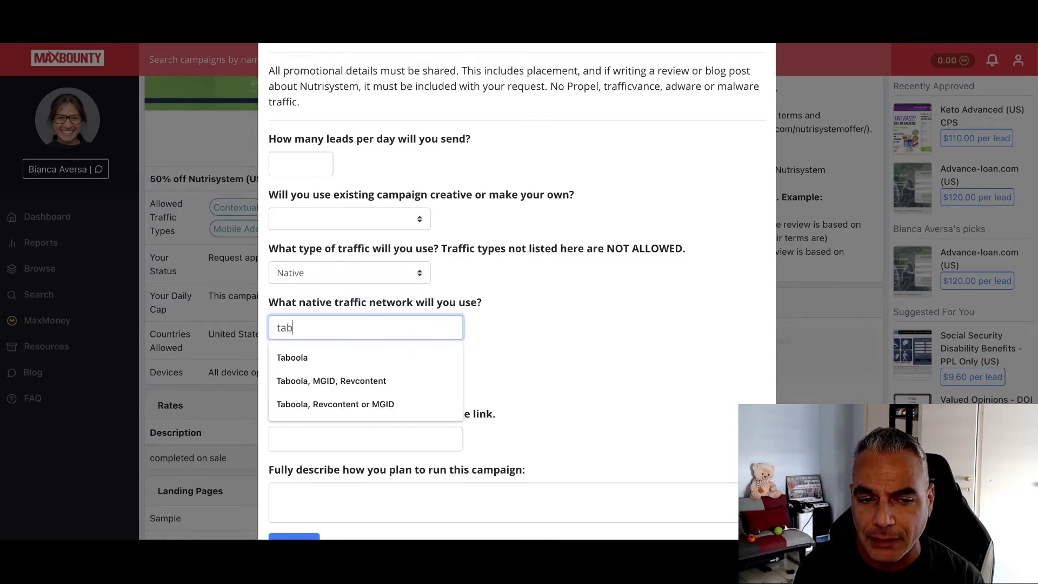
key("BackSpace")
key("BackSpace")
type("mgid, tabool")
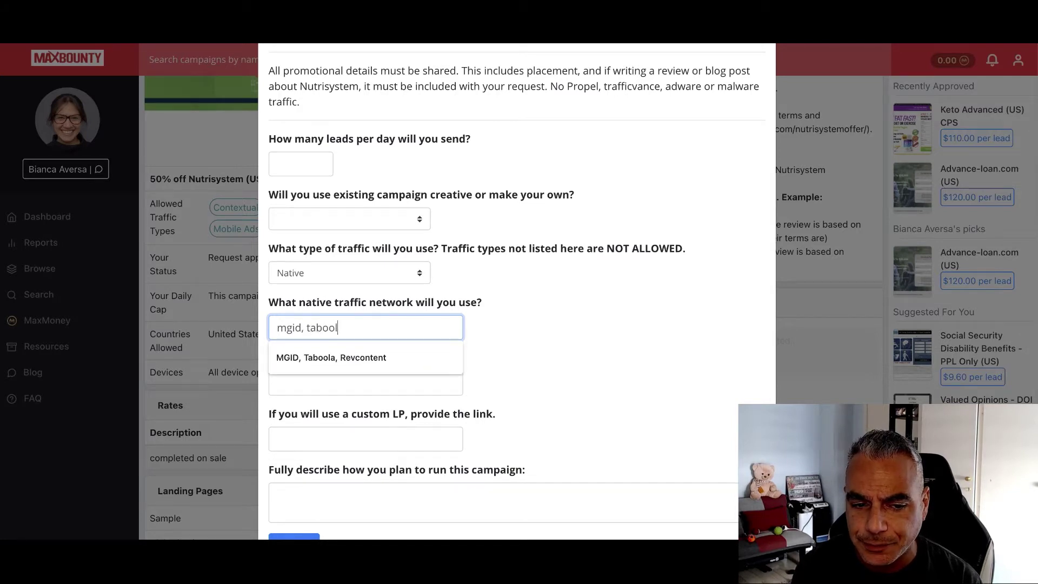
key("Return")
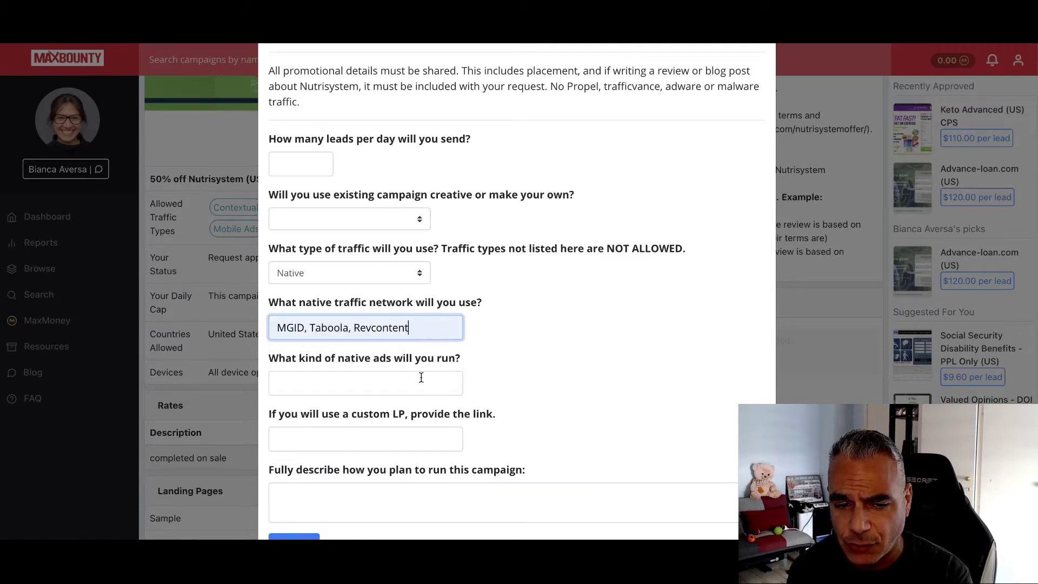
Double-check the traffic type options, keeping Native selected
scroll(417, 325, "up", 1)
left_click(394, 310)
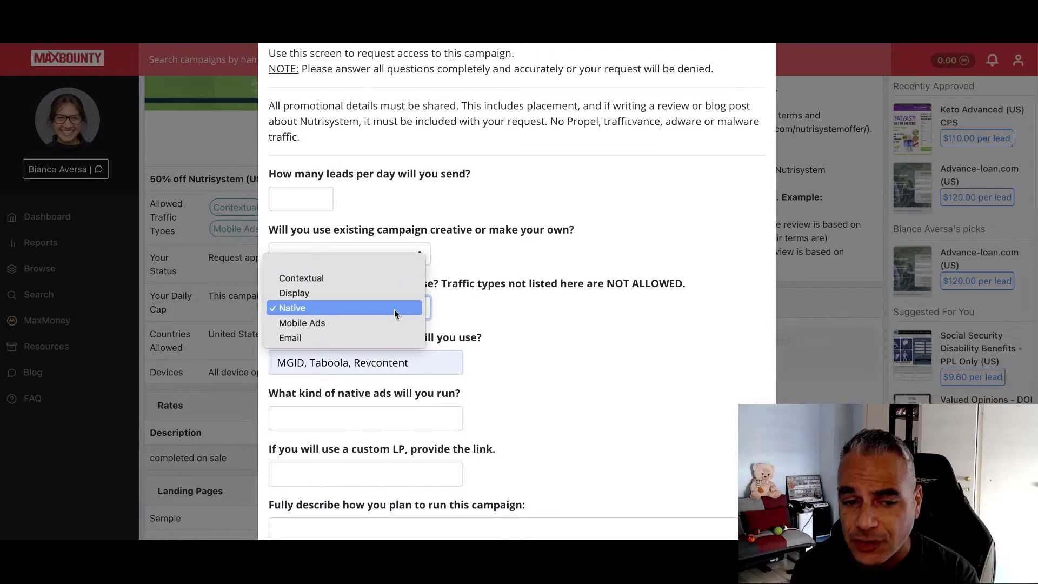
left_click(626, 303)
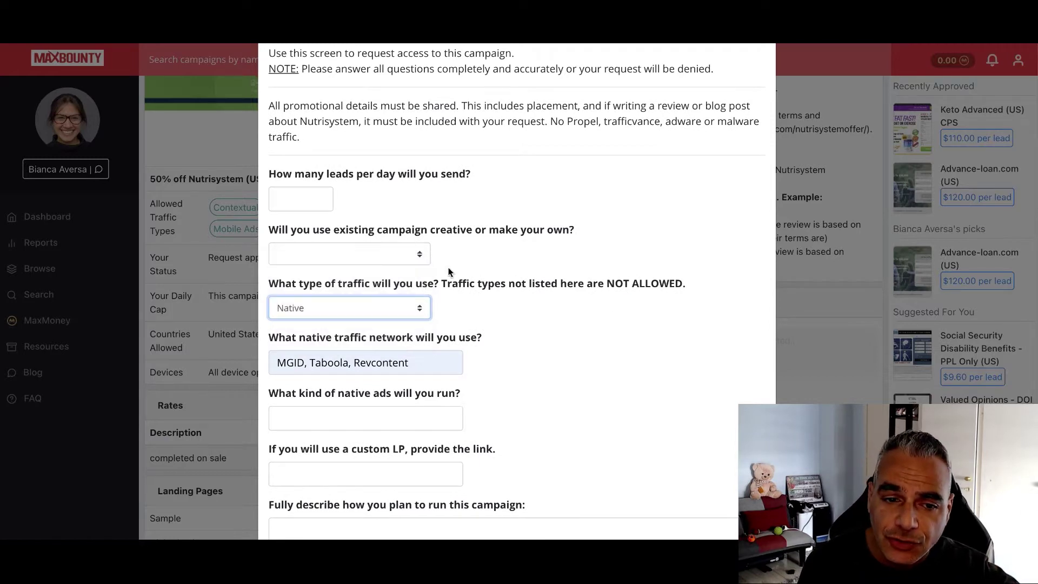
left_click(310, 313)
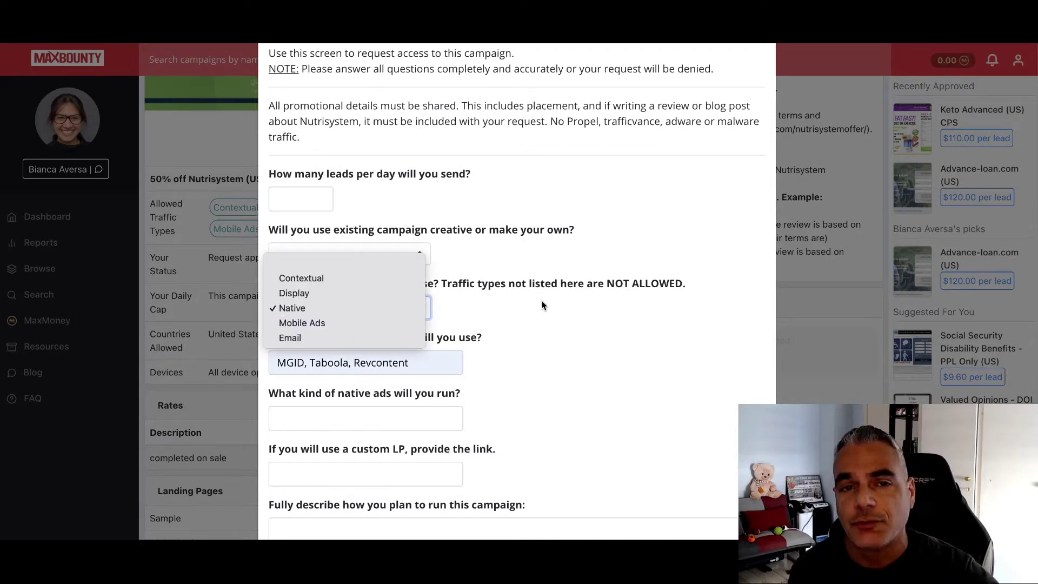
left_click(502, 352)
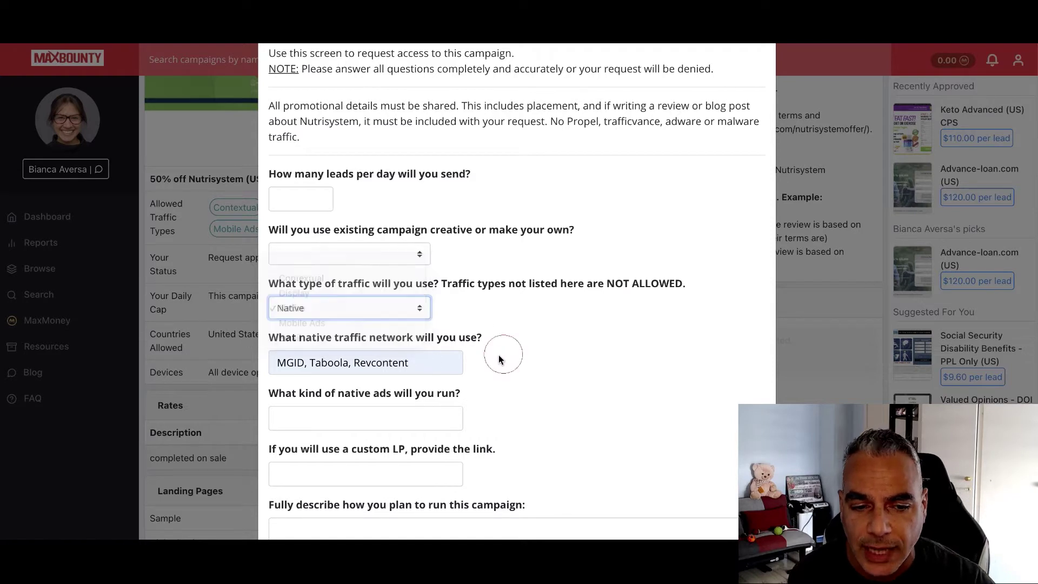
scroll(411, 356, "down", 1)
Answer the native ad kind question with Advertorial type natives
left_click(411, 356)
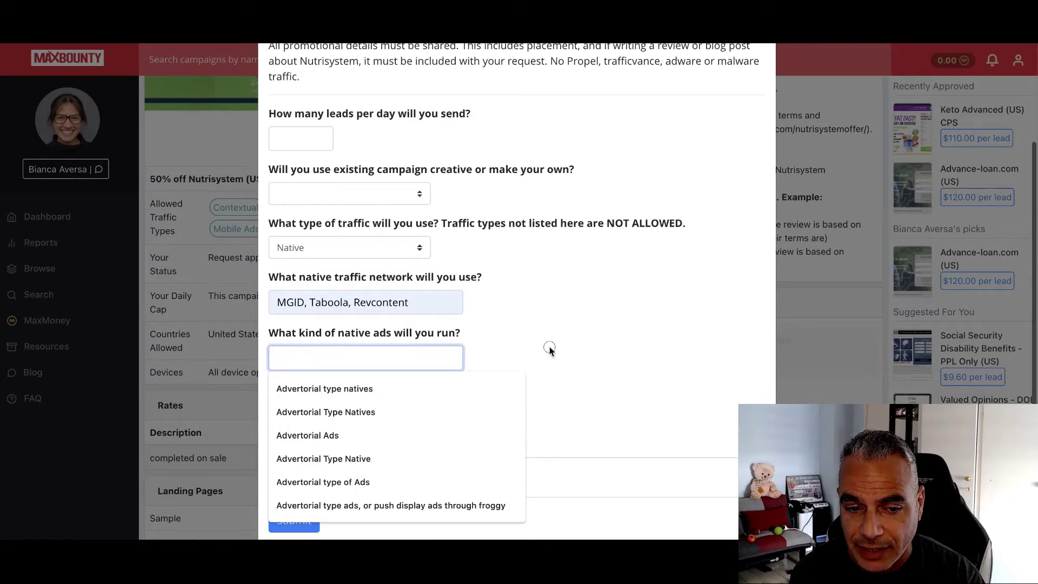
type("advetori")
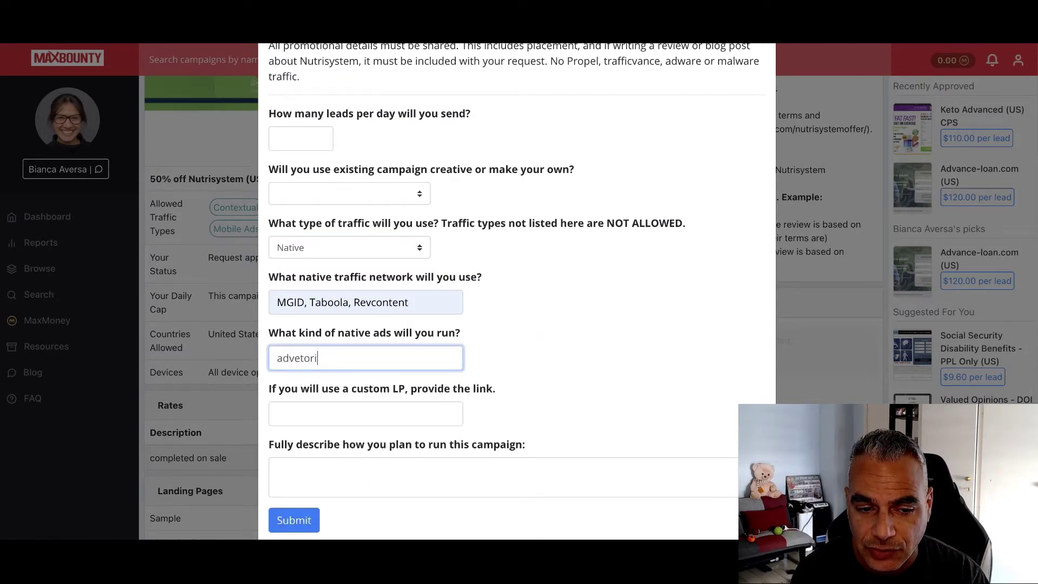
key("BackSpace")
key("BackSpace")
key("BackSpace")
key("BackSpace")
type("rtorial type natives")
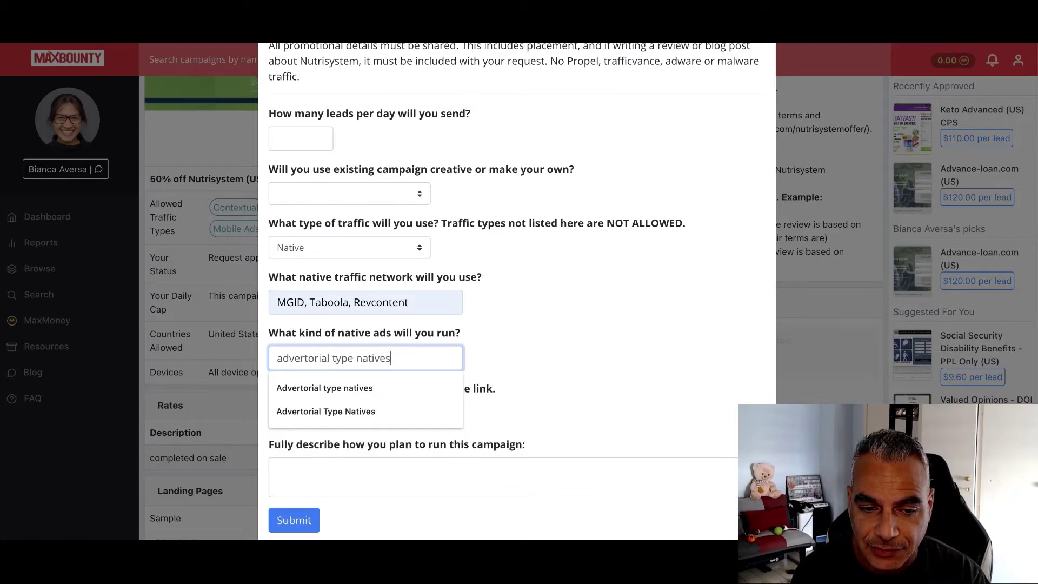
left_click(397, 381)
scroll(488, 381, "down", 1)
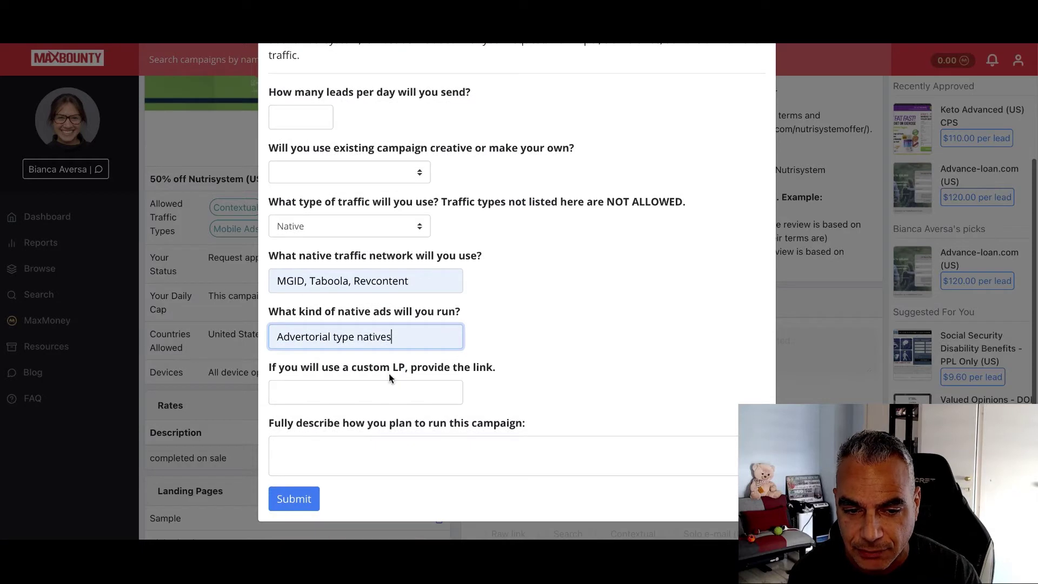
Fill the custom landing page answer with the awaiting-approval note and close the form
left_click(398, 395)
left_click(647, 381)
left_click(385, 396)
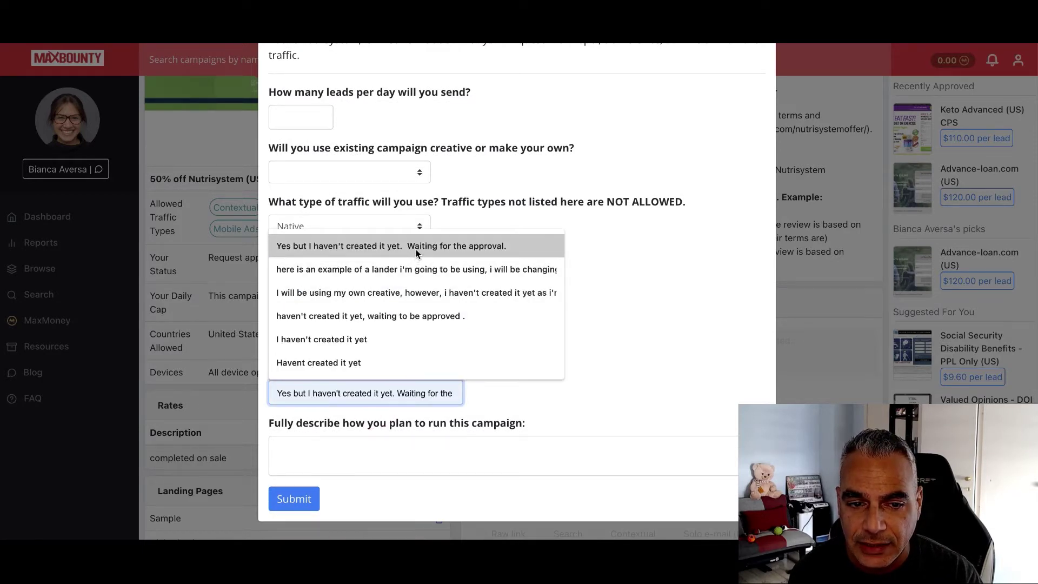
left_click(417, 244)
left_click(377, 398)
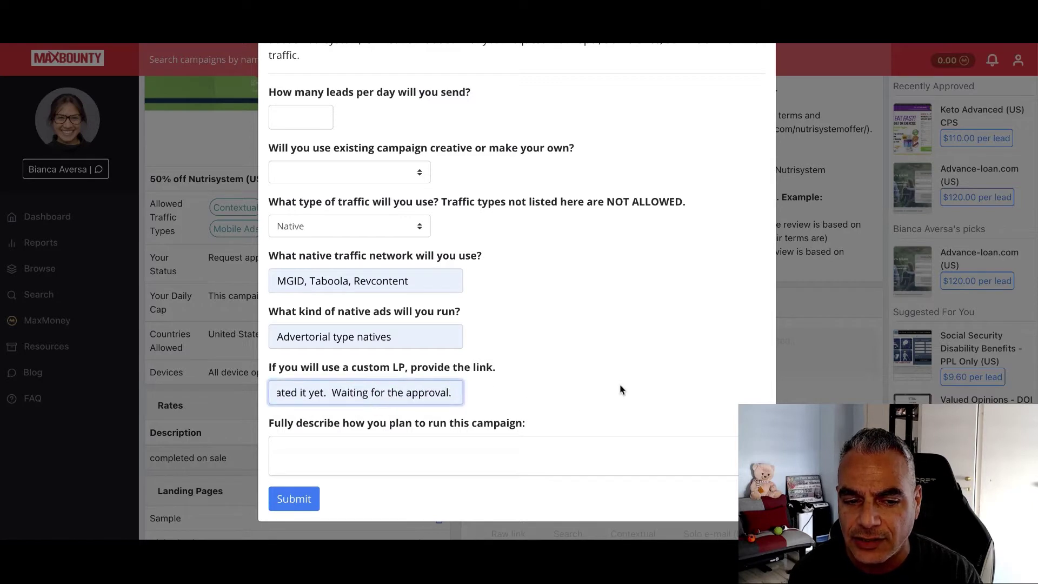
left_click_drag(314, 391, 638, 398)
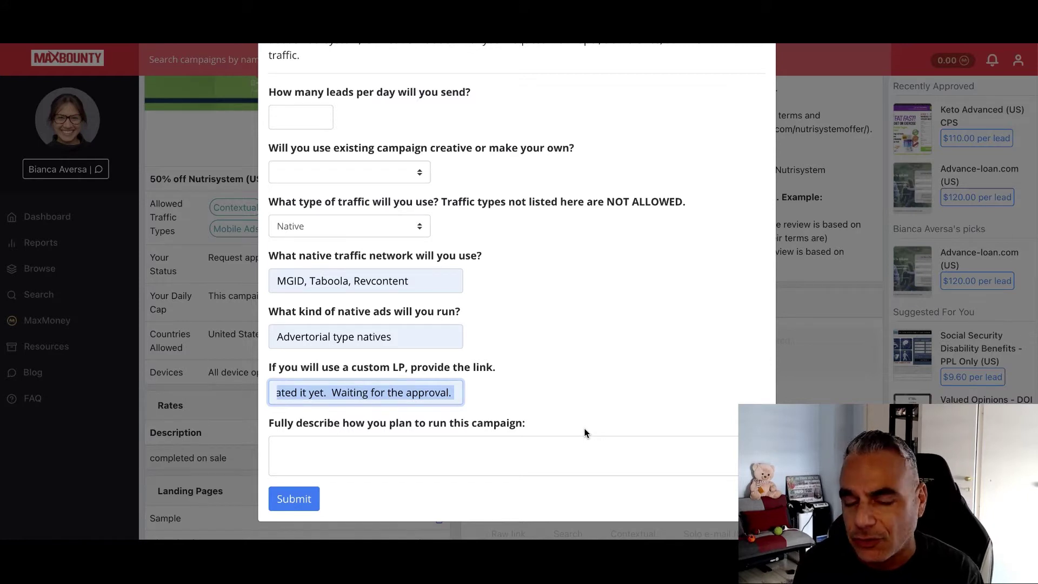
left_click(437, 398)
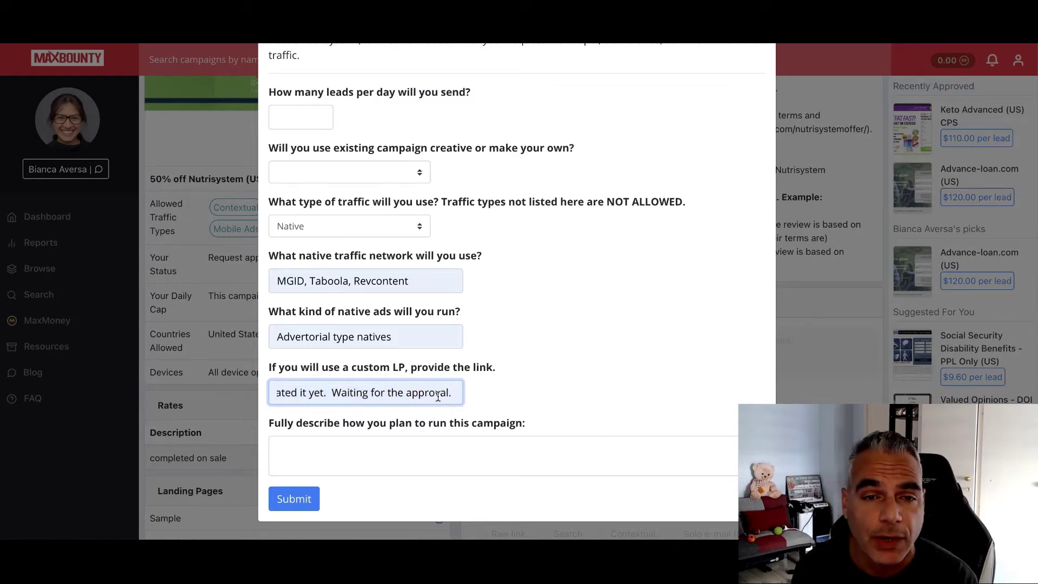
left_click_drag(454, 392, 250, 383)
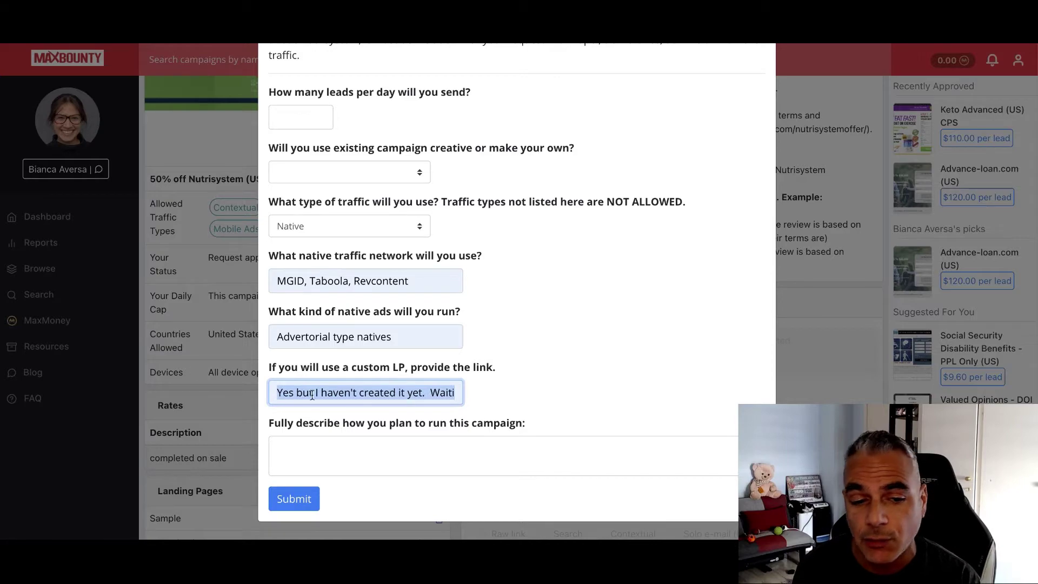
left_click(967, 116)
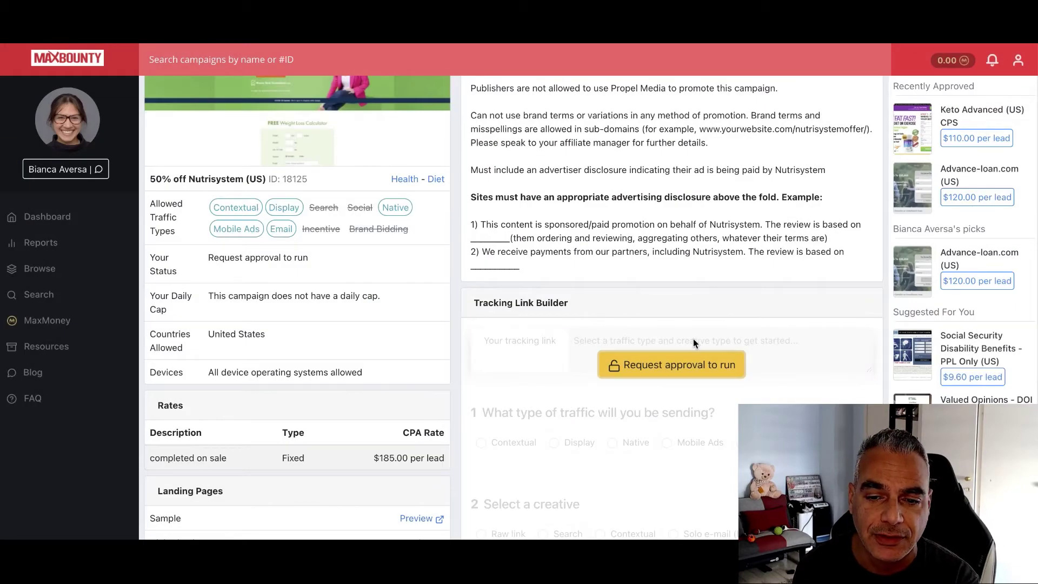
Reopen the application and write the plan "i'll be sending traffic with natives to my advertorial page."
left_click(656, 365)
scroll(401, 461, "down", 2)
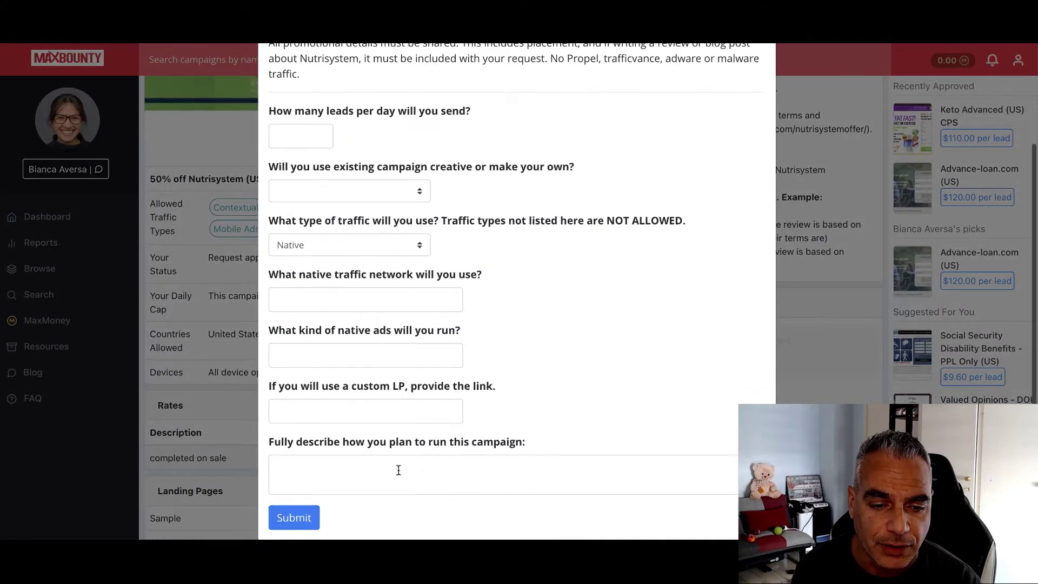
scroll(400, 461, "down", 1)
left_click(397, 455)
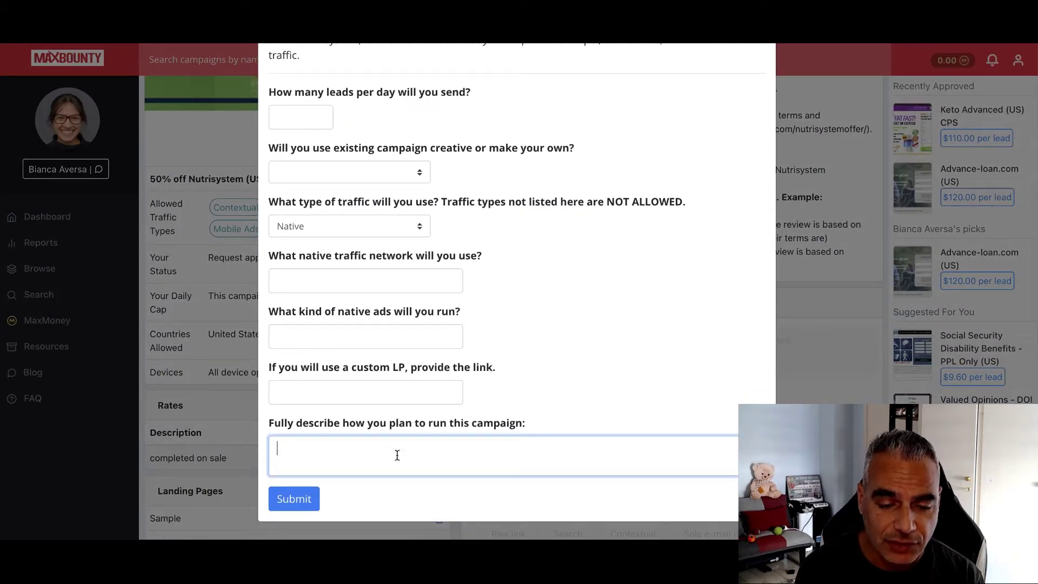
type("i'll  be sending traffic with na")
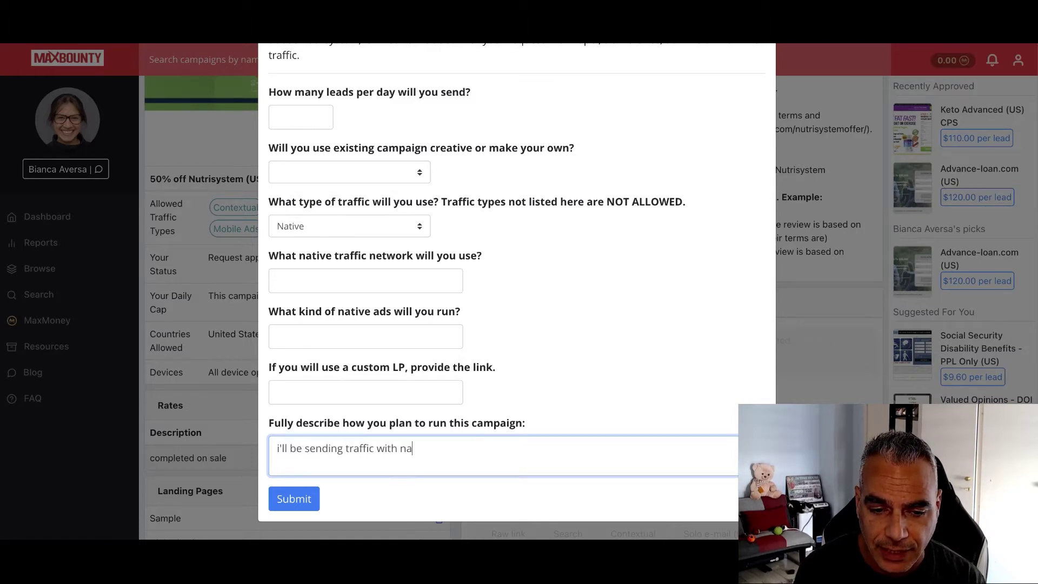
type("tives to my adv")
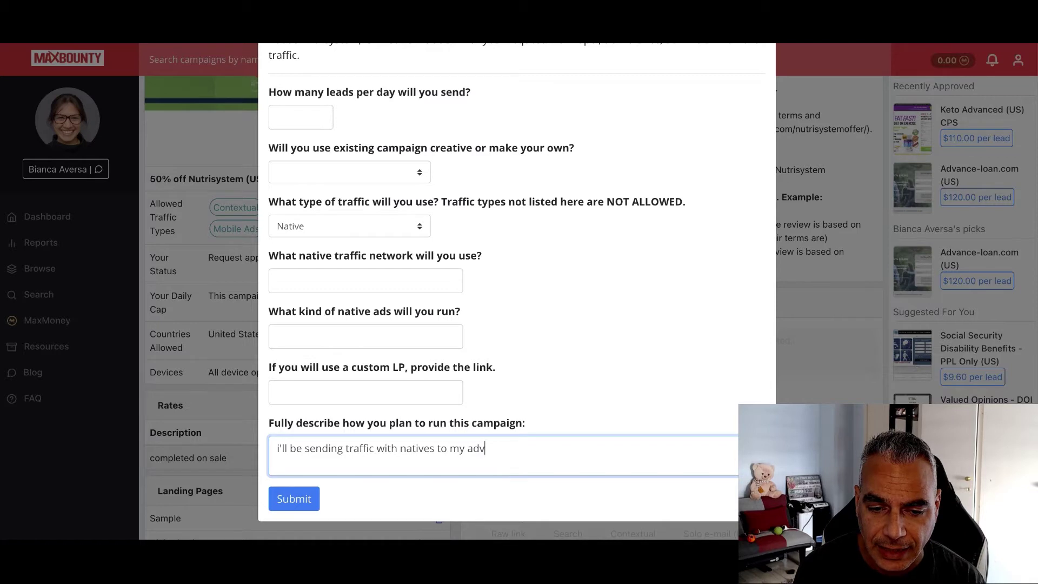
type("ertorial page.")
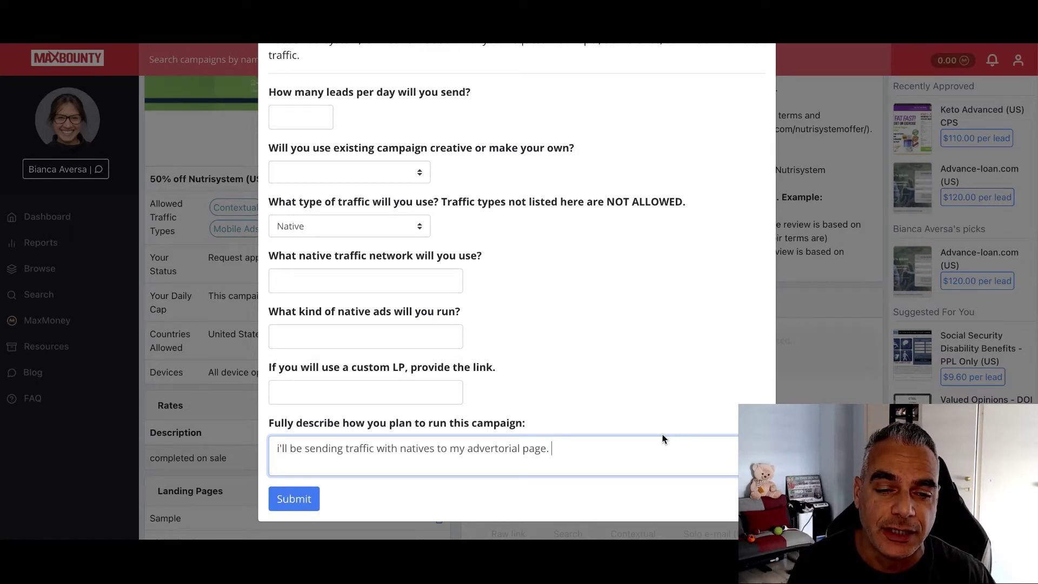
scroll(754, 135, "up", 5)
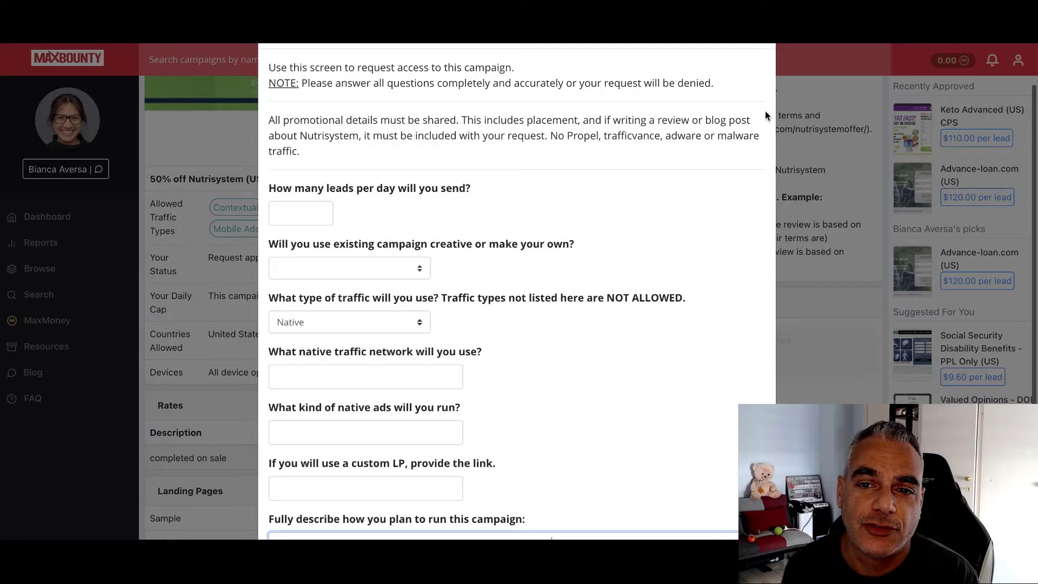
Close the application and go back to the Tinnitus 911 CPS campaign page
left_click(759, 84)
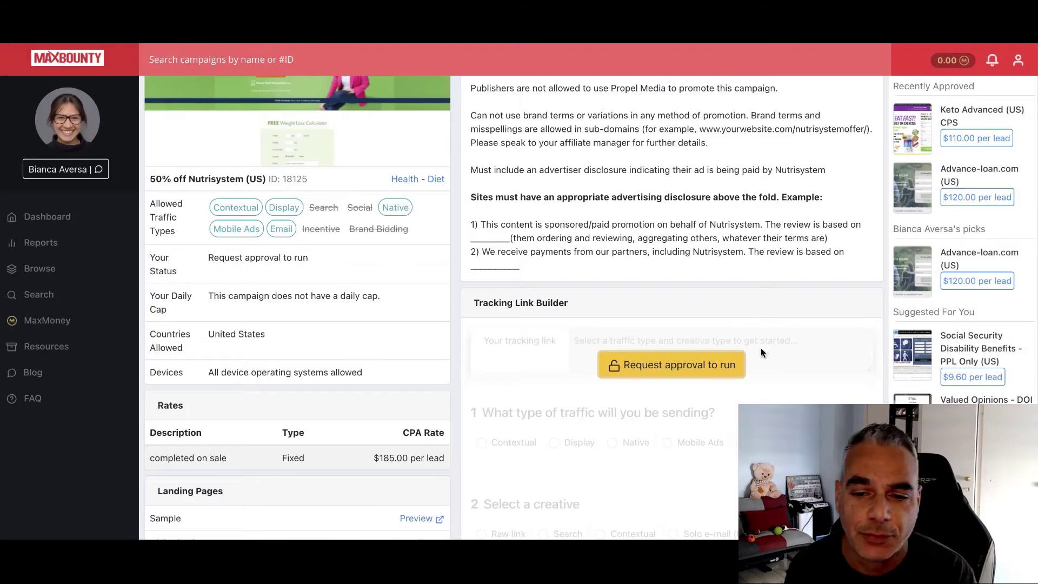
left_click_drag(338, 209, 320, 213)
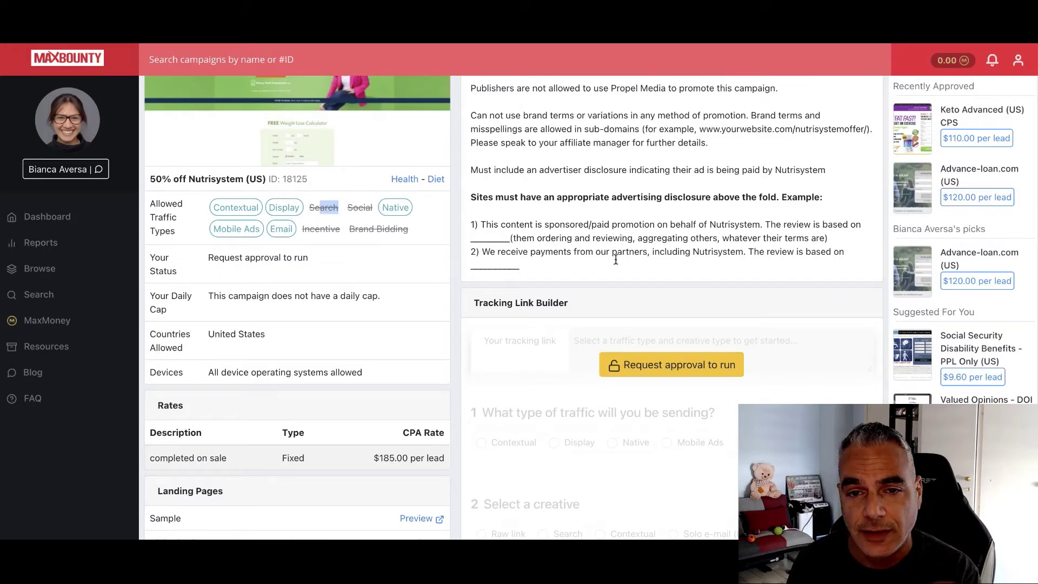
scroll(614, 258, "up", 2)
key("alt+Left")
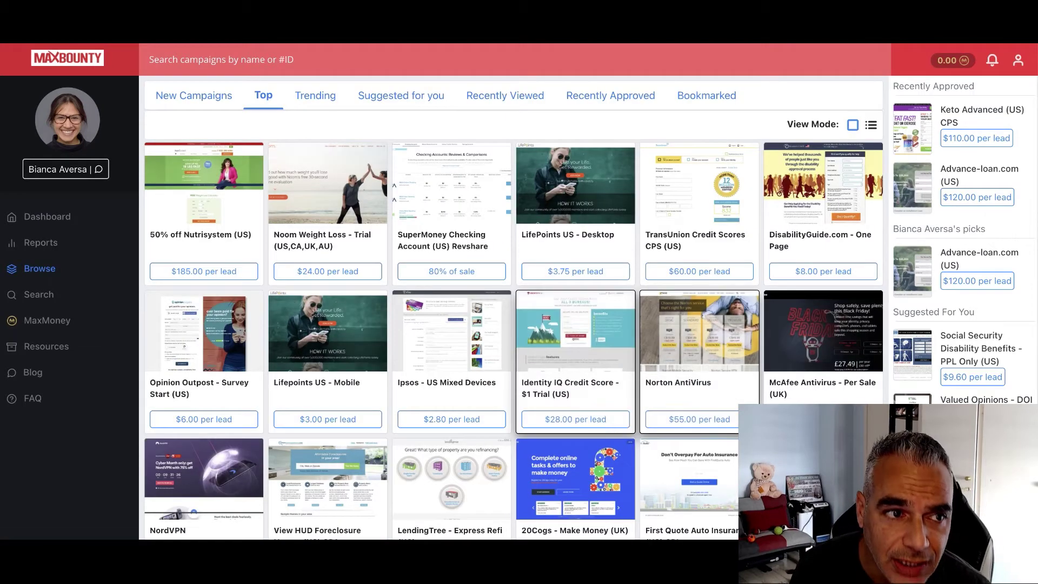
key("alt+Left")
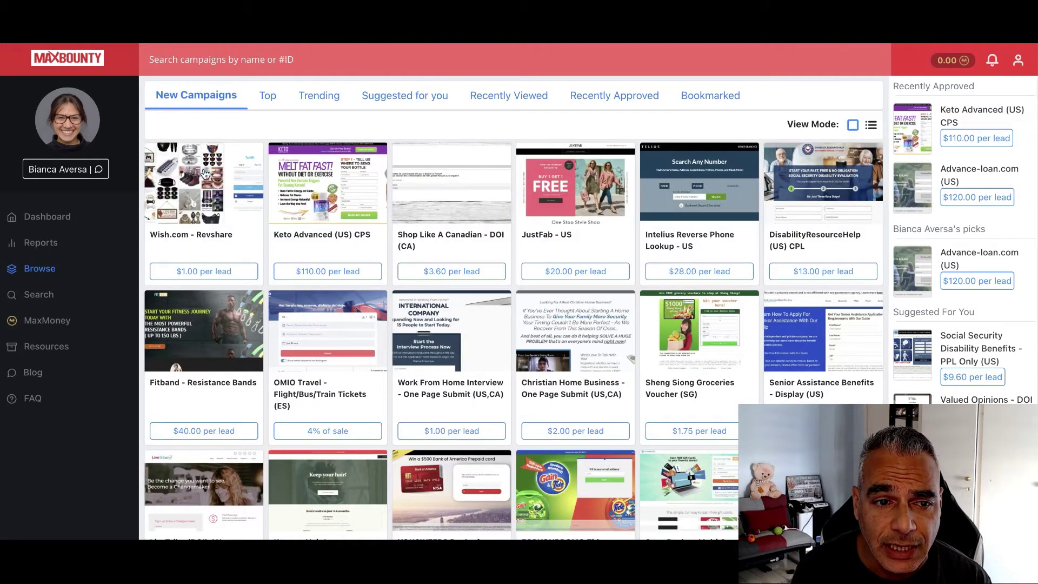
key("alt+Left")
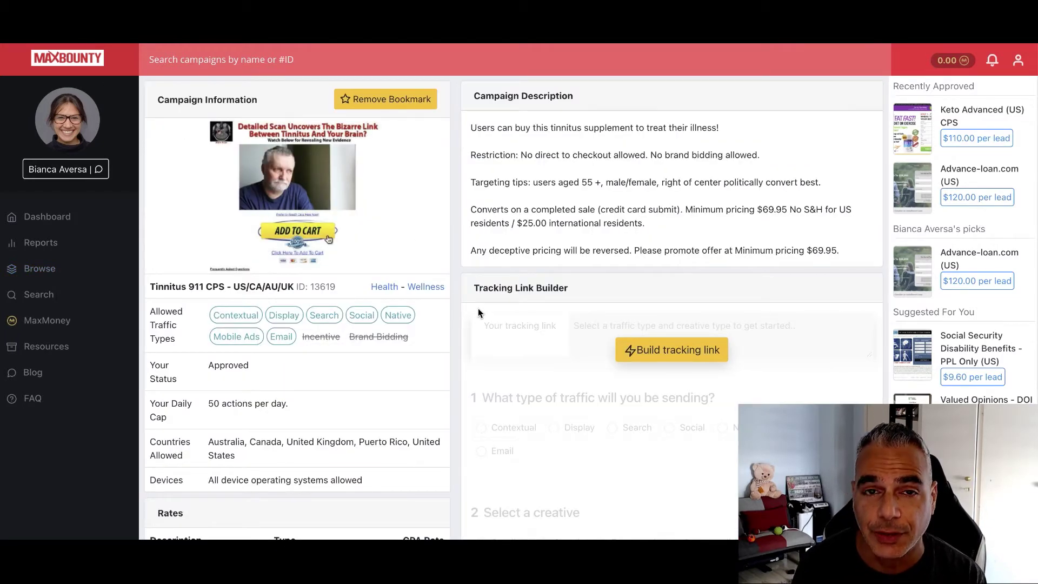
Highlight the targeting tips and pricing terms, then open Build tracking link
left_click_drag(533, 182, 831, 187)
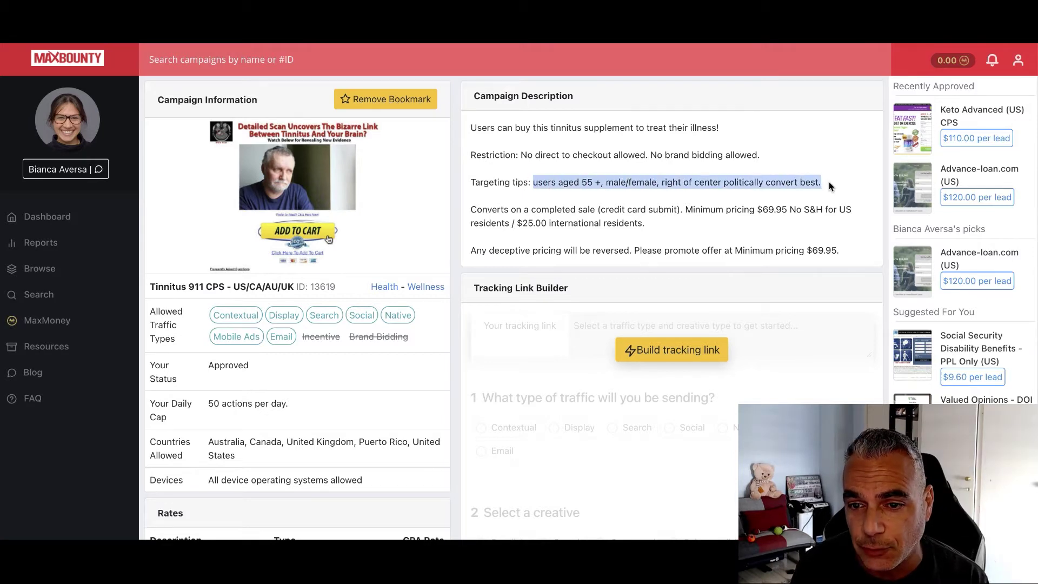
left_click_drag(468, 209, 684, 218)
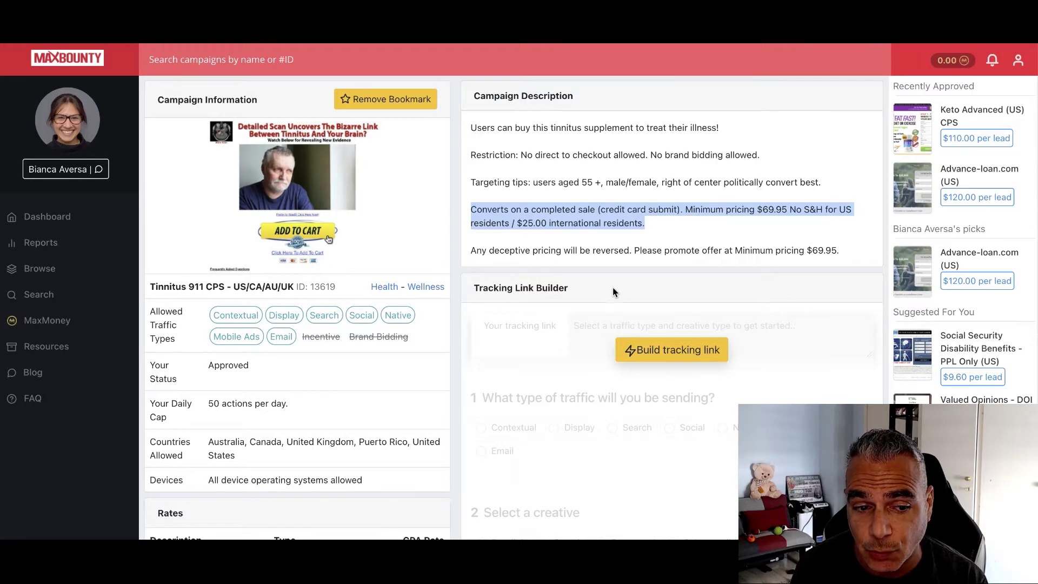
scroll(612, 292, "down", 2)
left_click(658, 278)
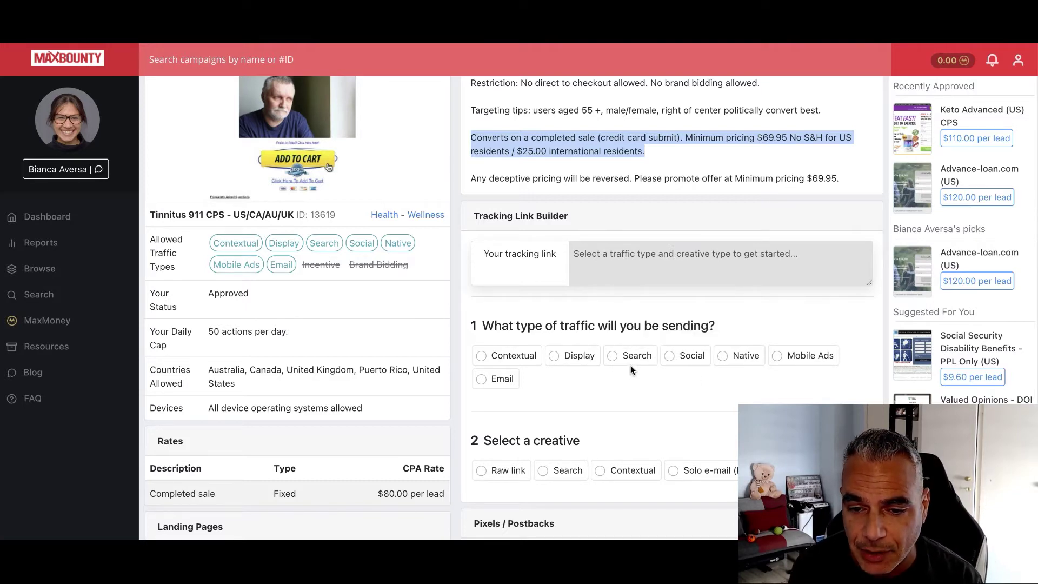
Generate the tracking link with Search traffic type and Search creative, and copy it
left_click(616, 358)
scroll(541, 379, "down", 2)
left_click(481, 397)
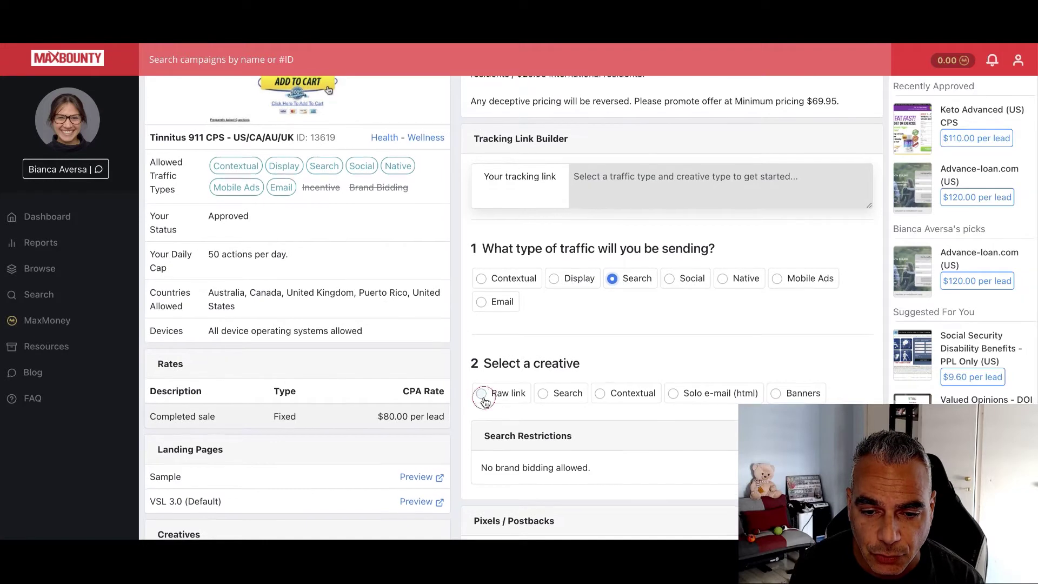
scroll(485, 397, "down", 2)
scroll(484, 397, "up", 1)
left_click(543, 334)
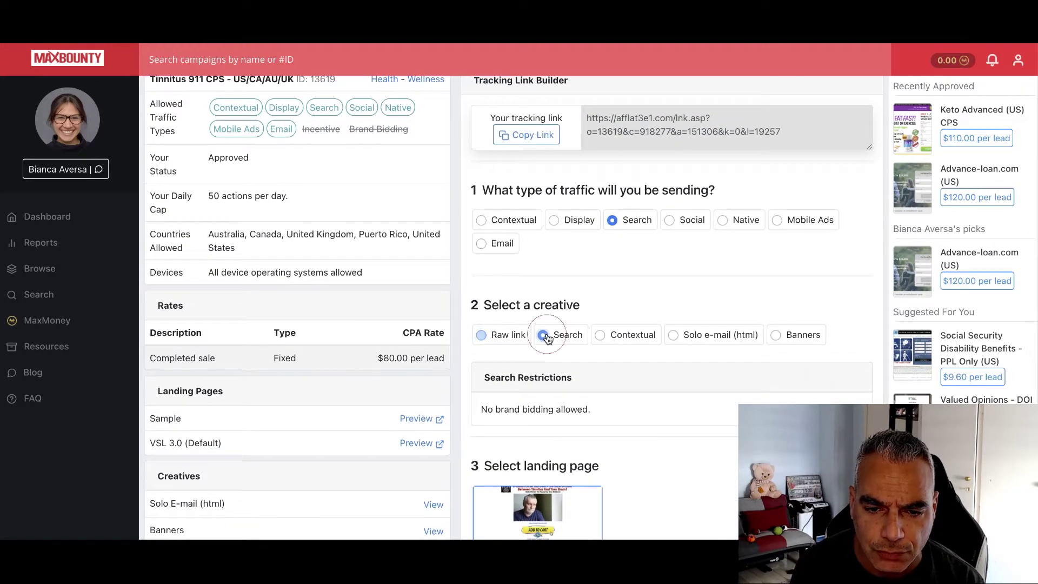
left_click(503, 336)
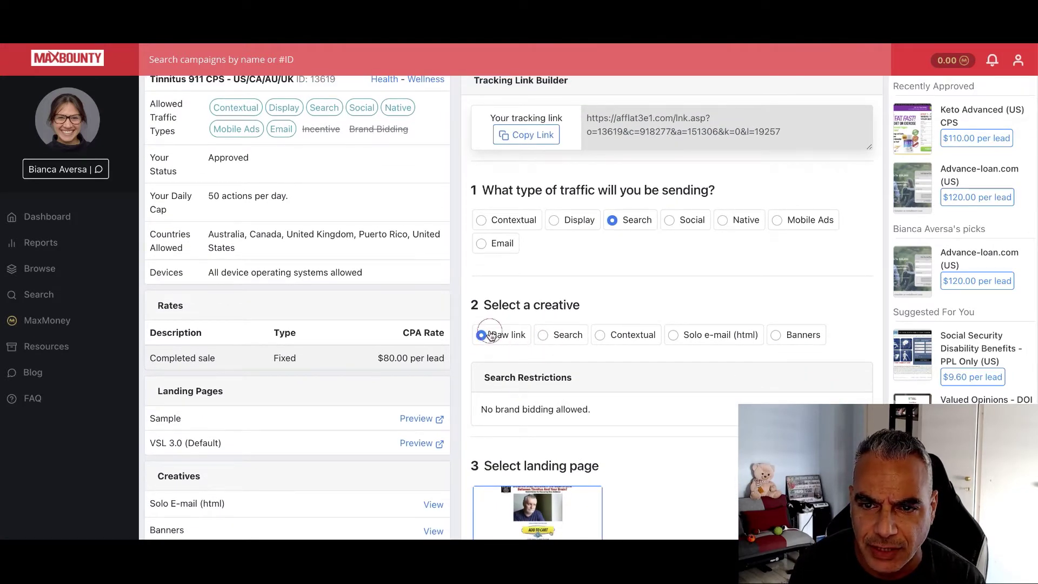
left_click(542, 335)
left_click(482, 336)
left_click(541, 335)
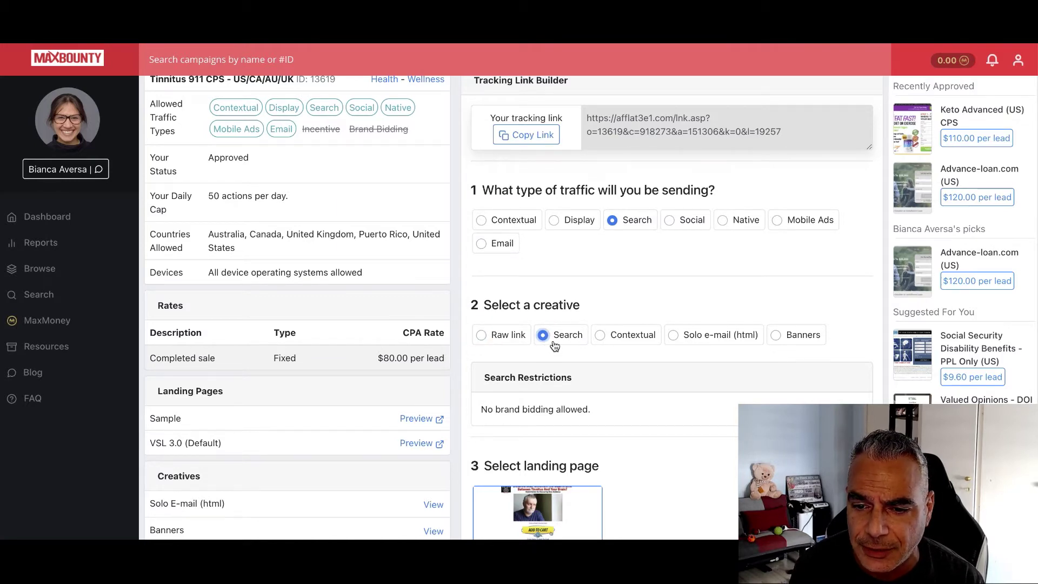
scroll(556, 346, "up", 1)
left_click(526, 182)
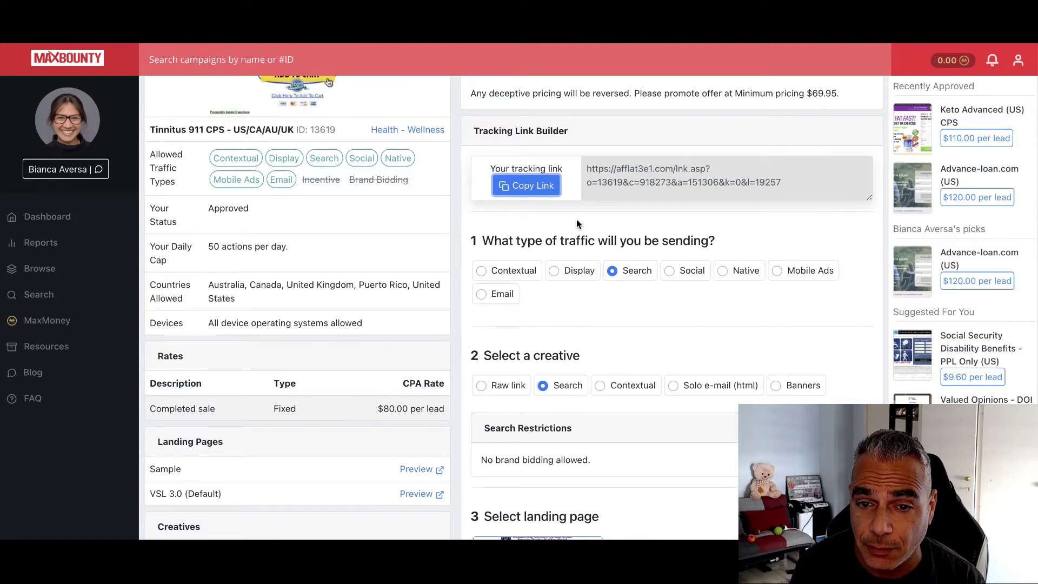
Go to the Bing Bang Profits site in a new browser tab
scroll(580, 270, "down", 1)
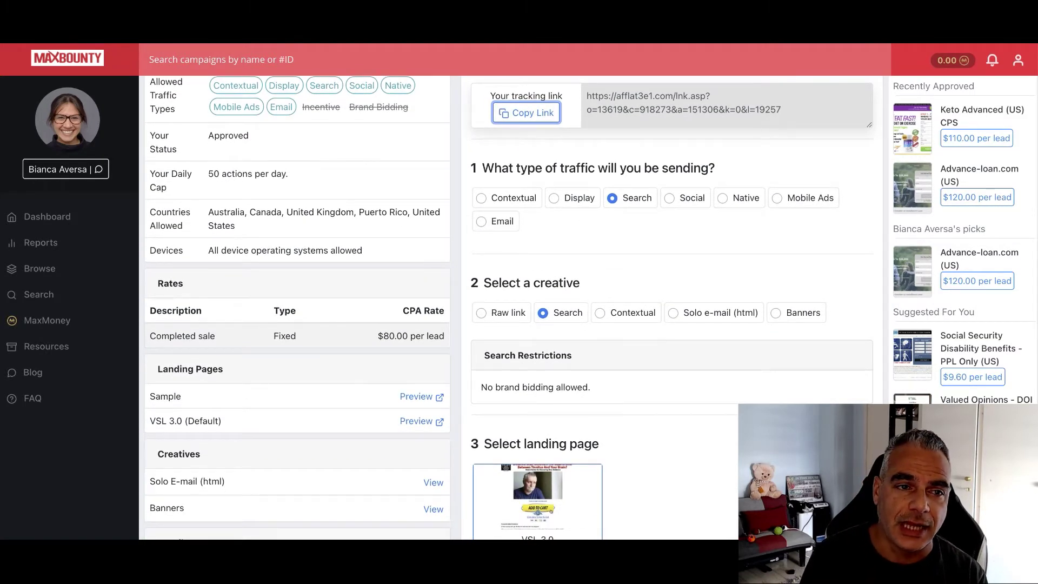
key("super+t")
type("bingbang")
key("Return")
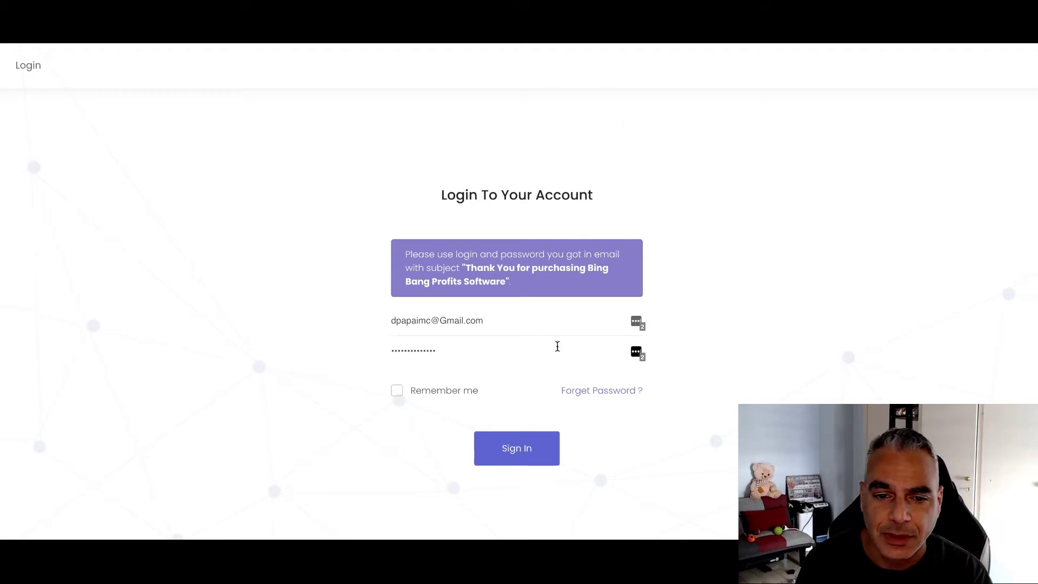
Sign in and add a new link named Tinnitus Bing Ads Maxbounty with its tracklink path
left_click(508, 453)
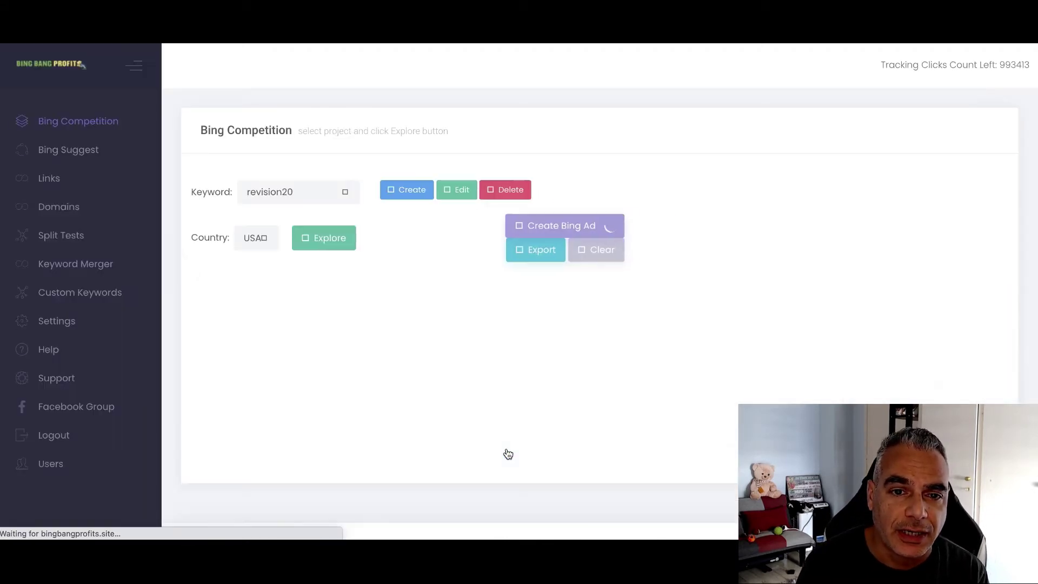
left_click(54, 180)
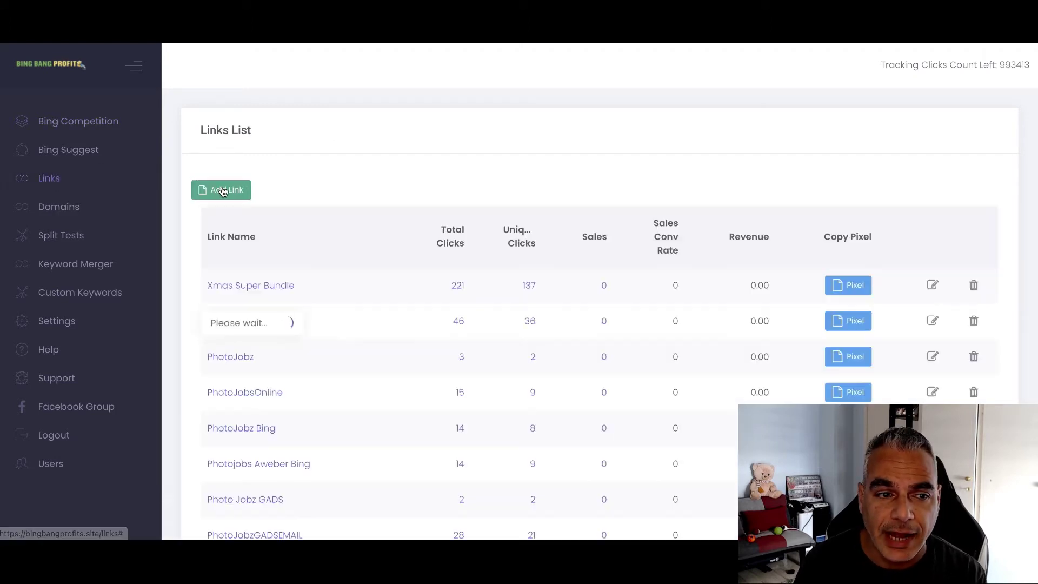
left_click(222, 190)
left_click(451, 115)
type("Tinnitus Bing Ads Maxbounty")
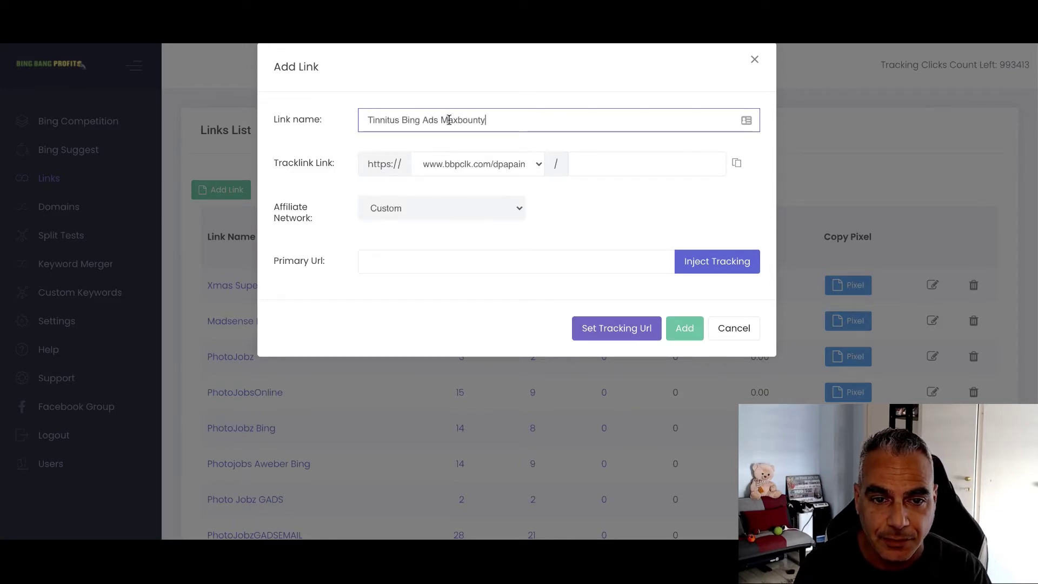
left_click(623, 168)
type("tinnitusmaxbounty")
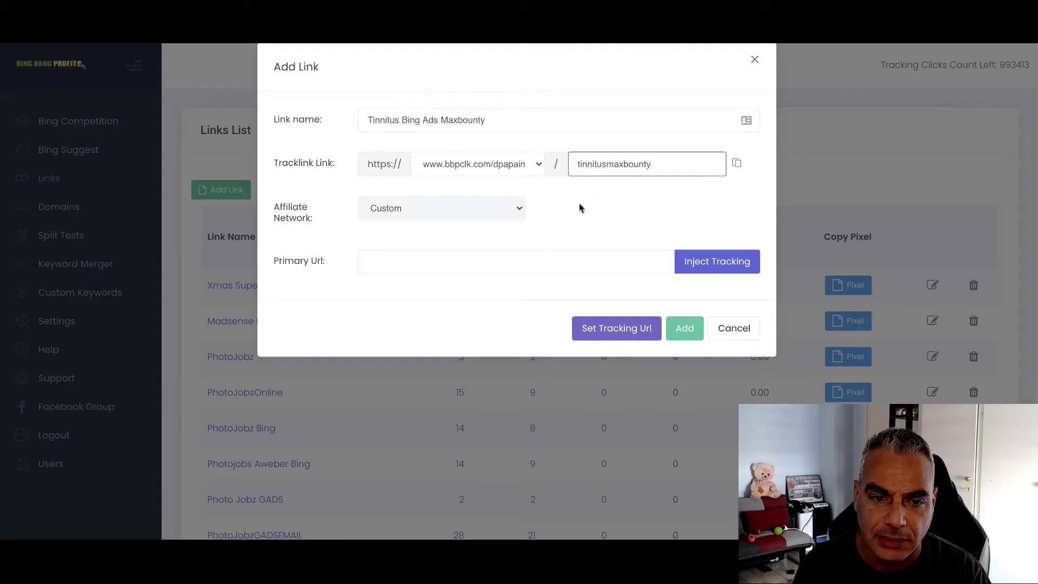
Set the link's affiliate network to MaxBounty
left_click(457, 210)
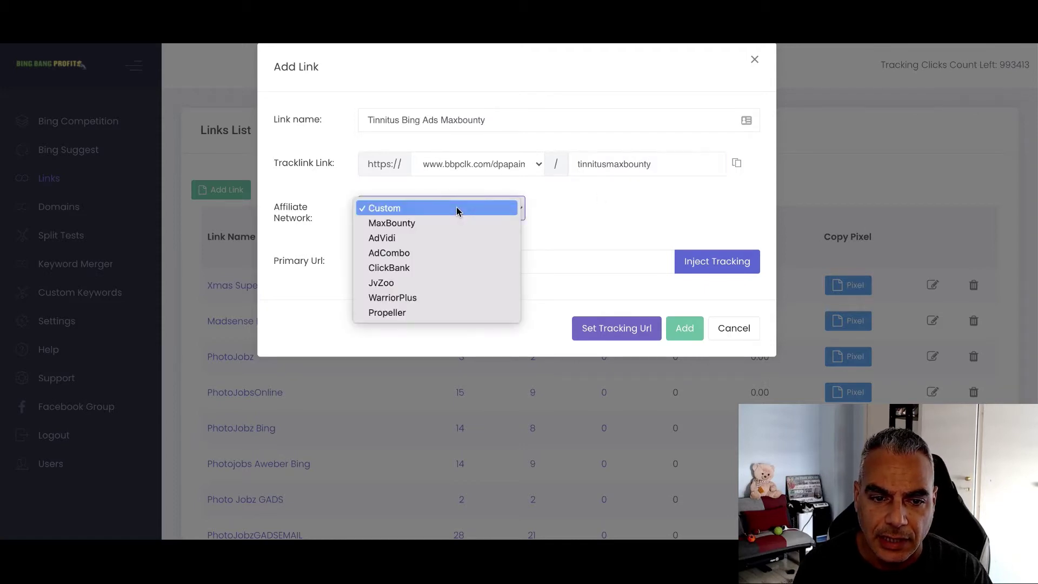
left_click(444, 236)
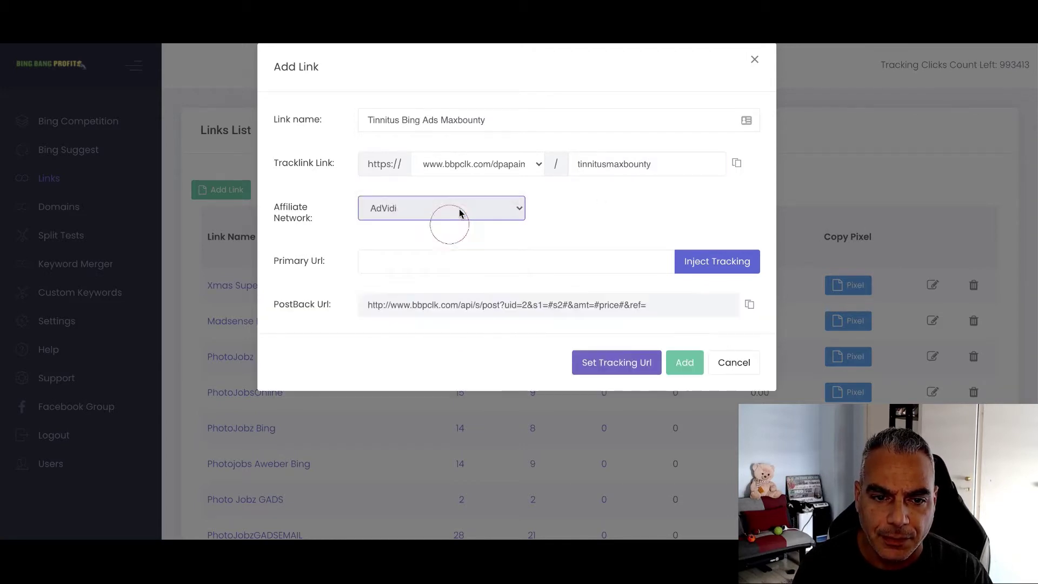
left_click(436, 210)
left_click(436, 196)
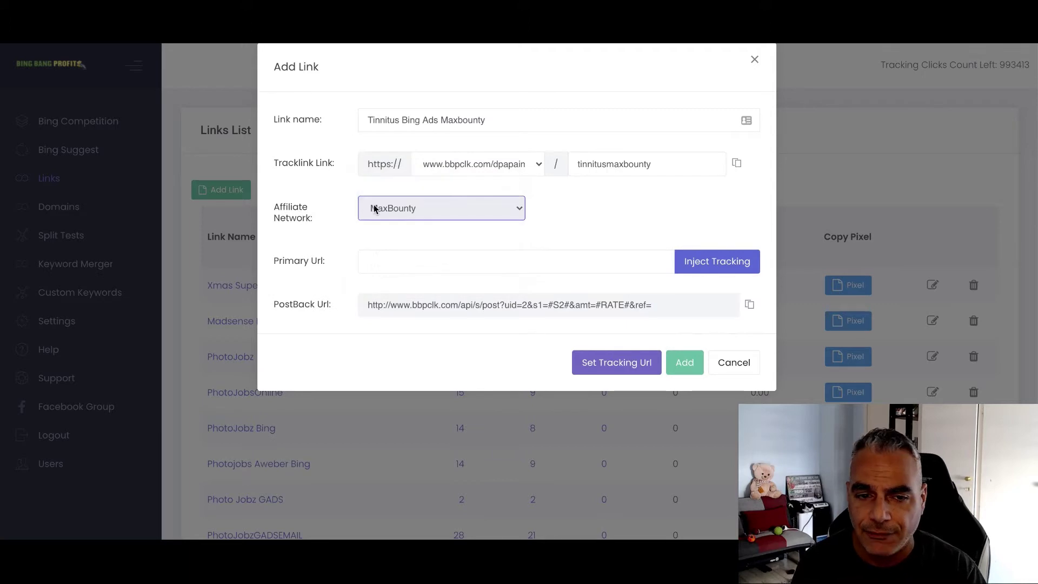
left_click(438, 210)
left_click(436, 209)
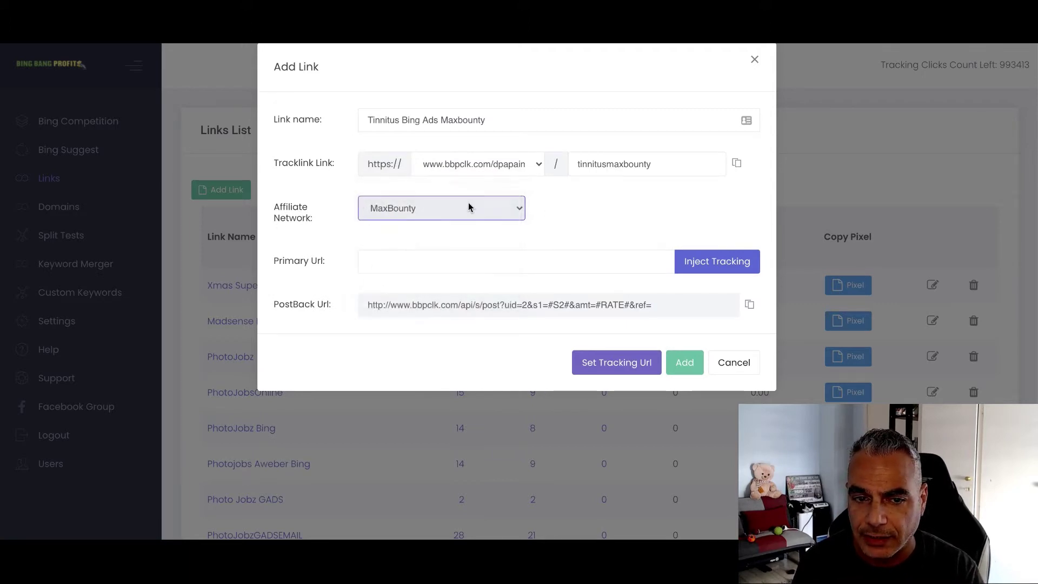
Paste the MaxBounty URL as Primary Url, inject tracking, and copy the PostBack Url
left_click(498, 254)
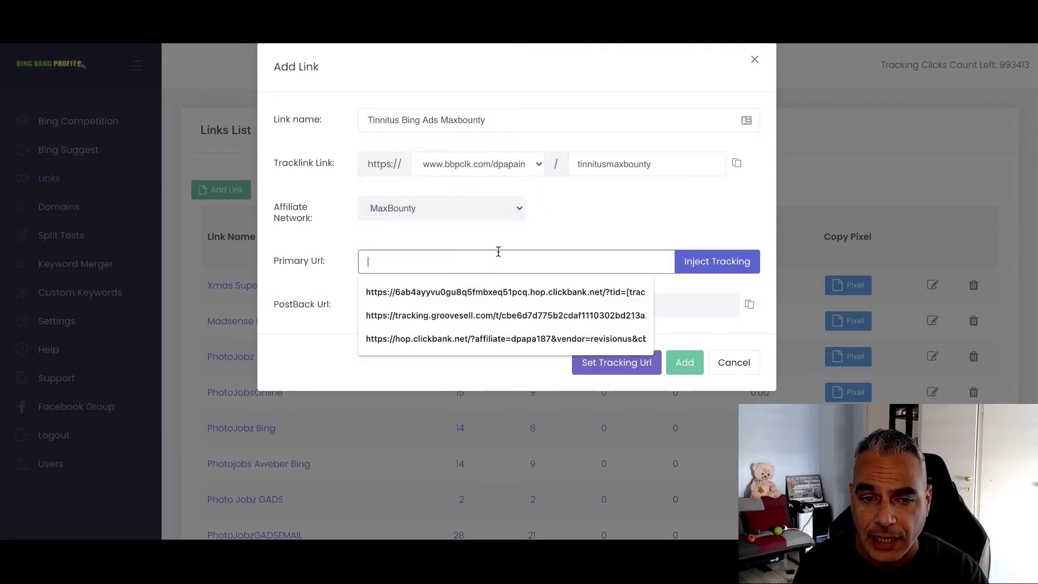
left_click_drag(617, 262, 319, 251)
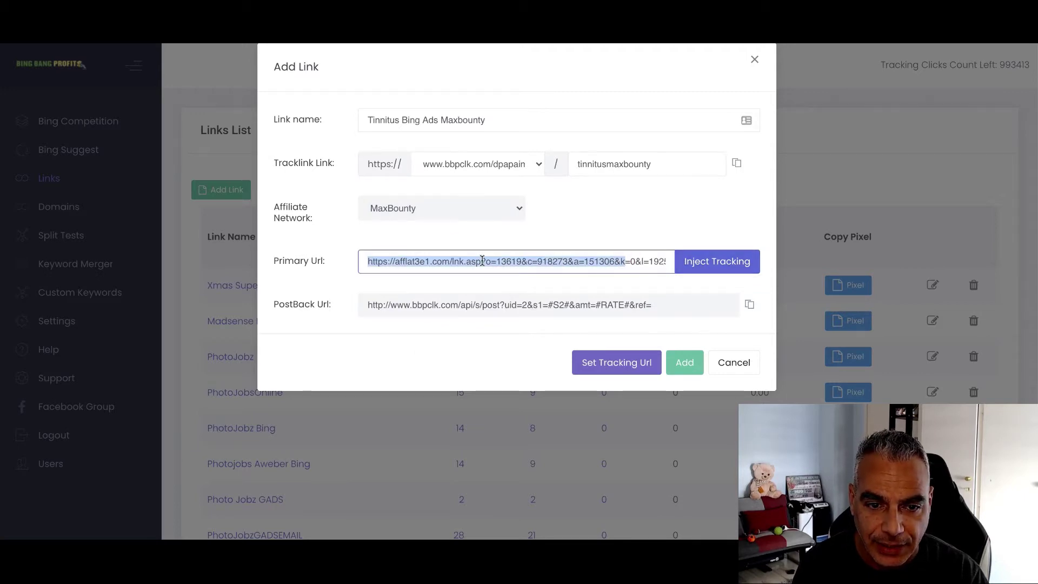
left_click(372, 260)
left_click(723, 261)
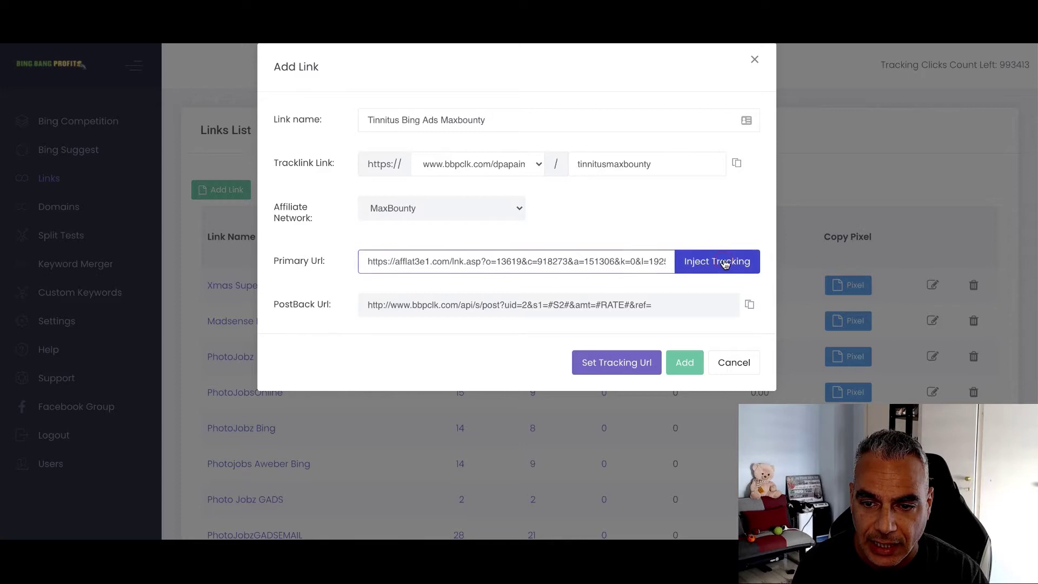
left_click(715, 270)
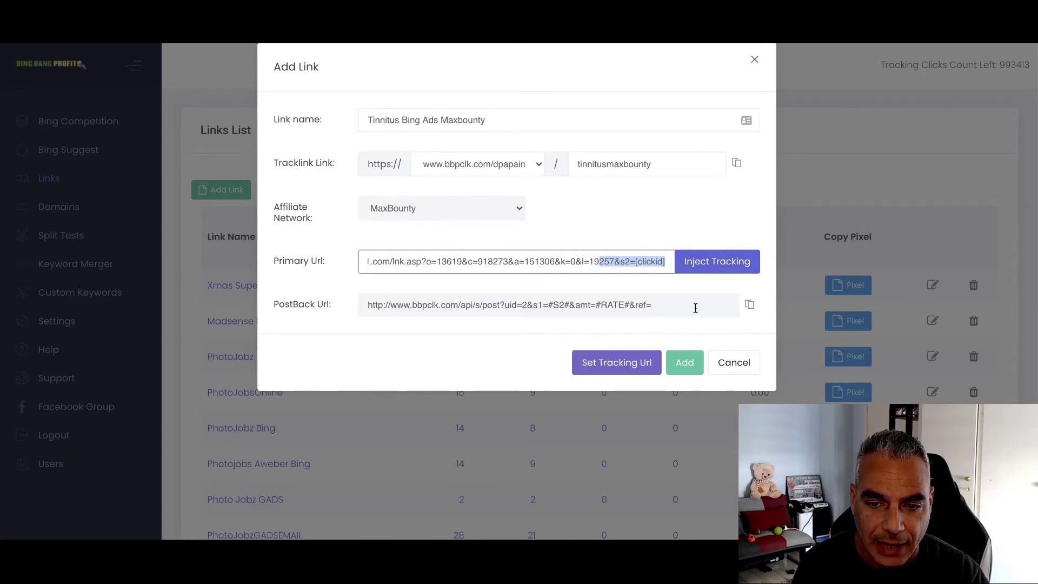
left_click(750, 305)
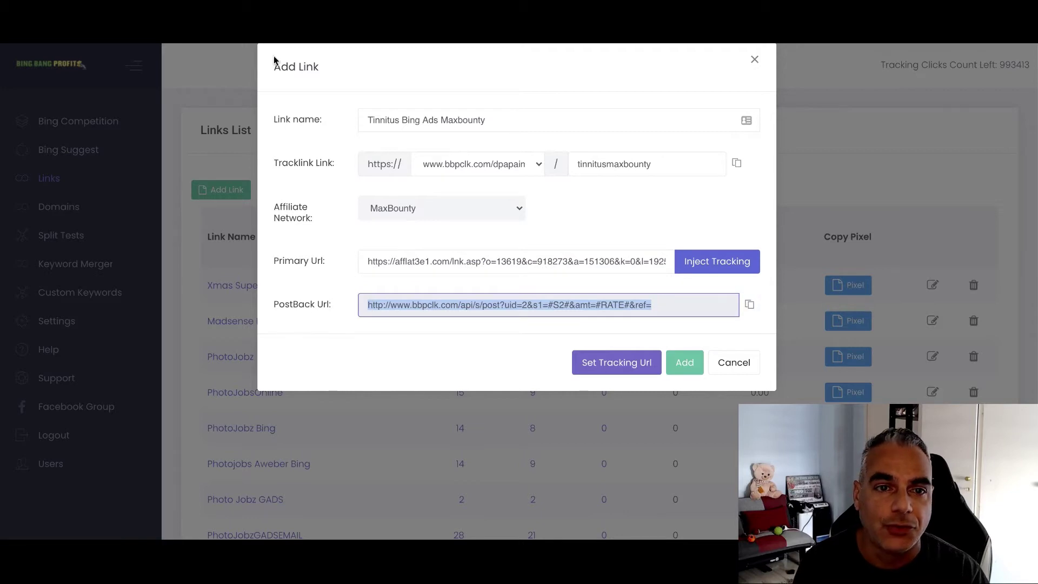
key("ctrl+Tab")
Paste the bbpclk.com postback URL above the existing MaxBounty postback and save the postback
scroll(638, 391, "down", 9)
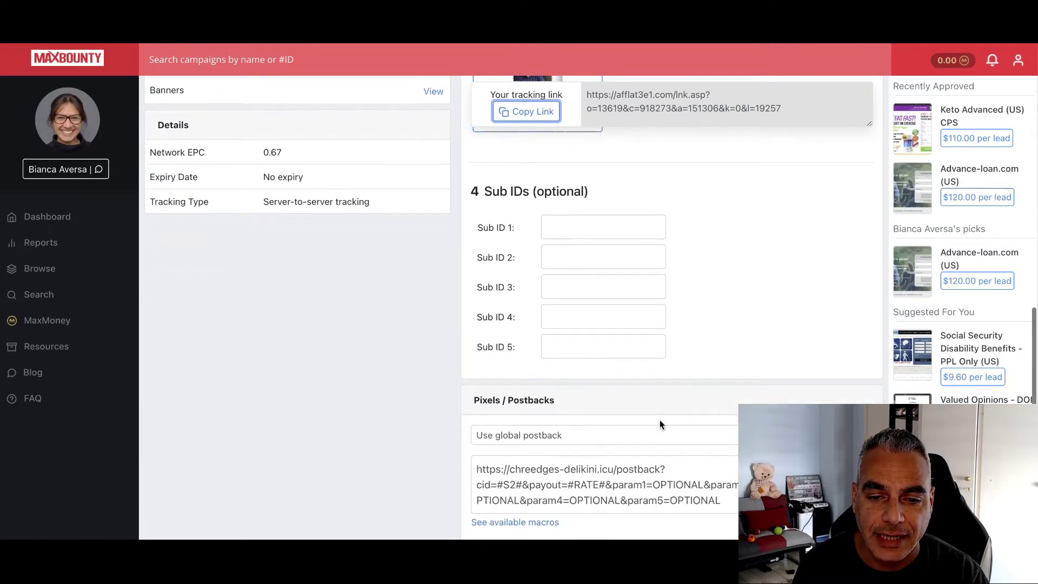
left_click_drag(712, 422, 483, 395)
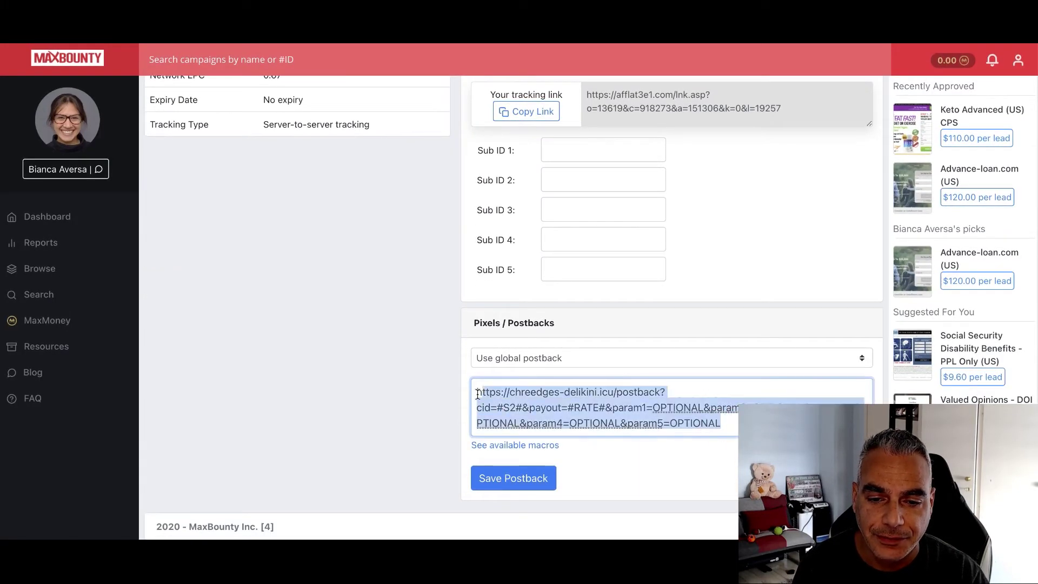
left_click(481, 390)
key("Return")
key("Up")
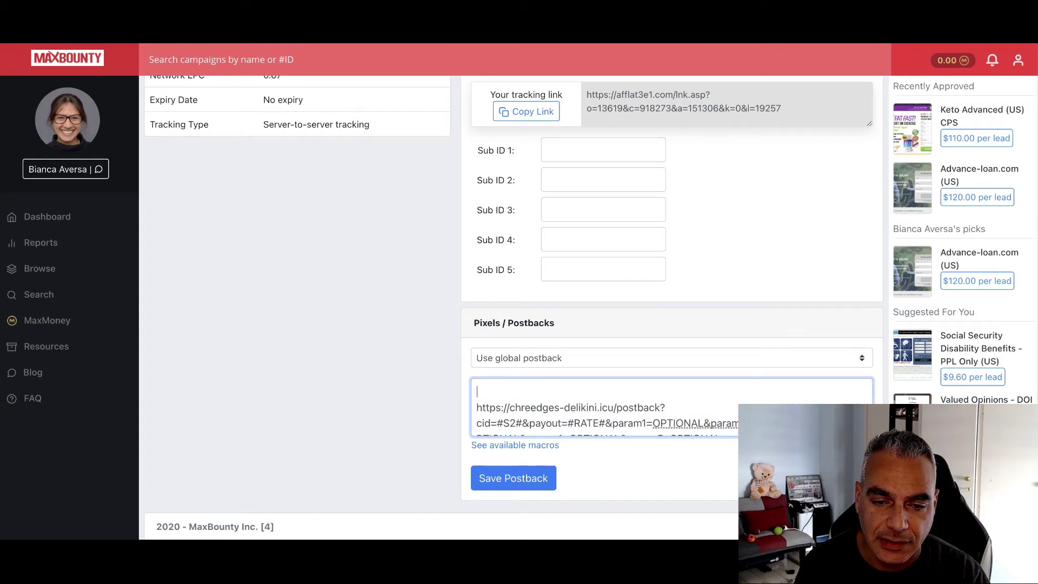
key("ctrl+v")
key("Return")
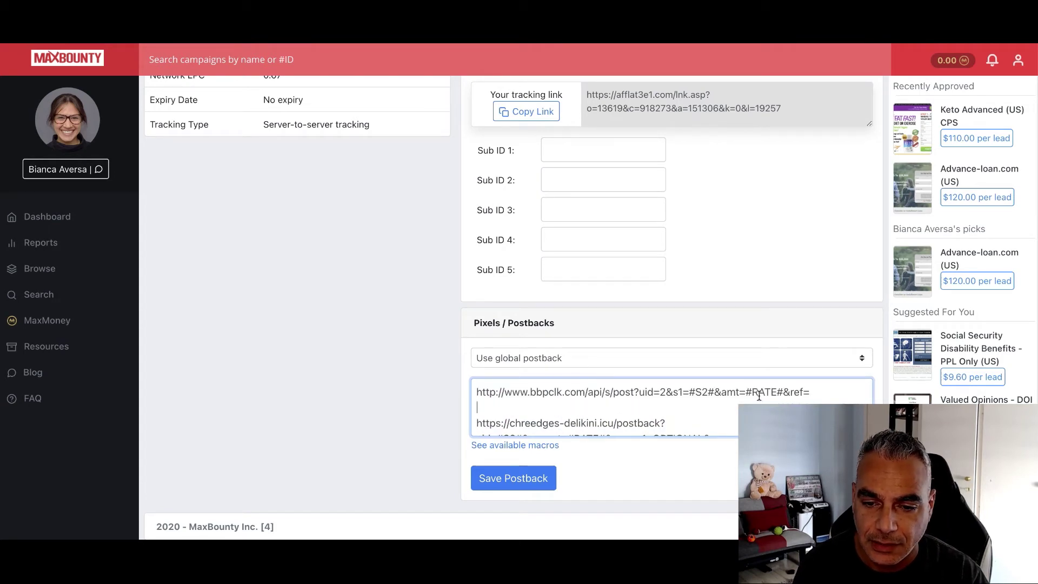
left_click(552, 468)
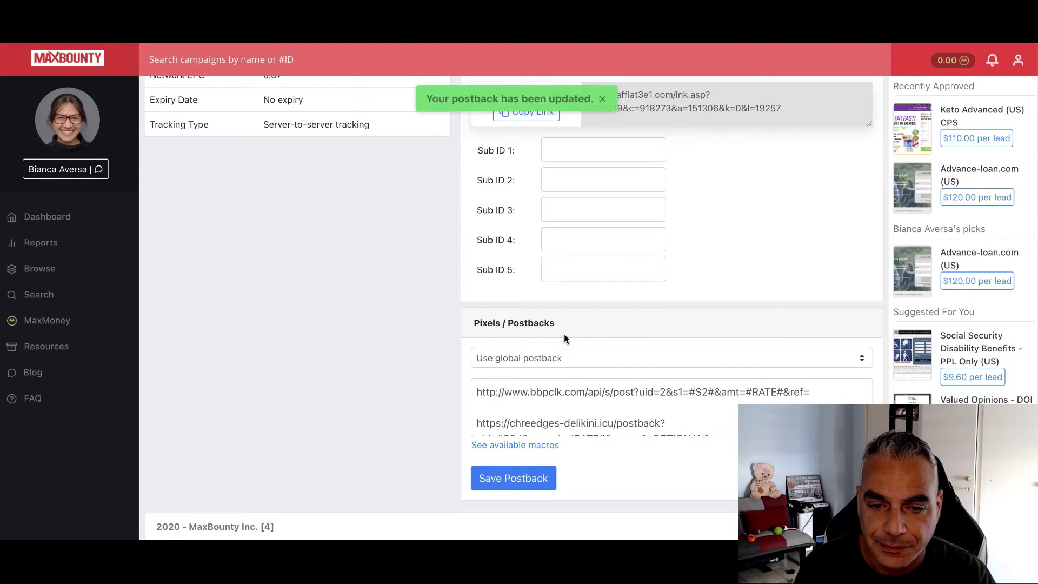
key("ctrl+Tab")
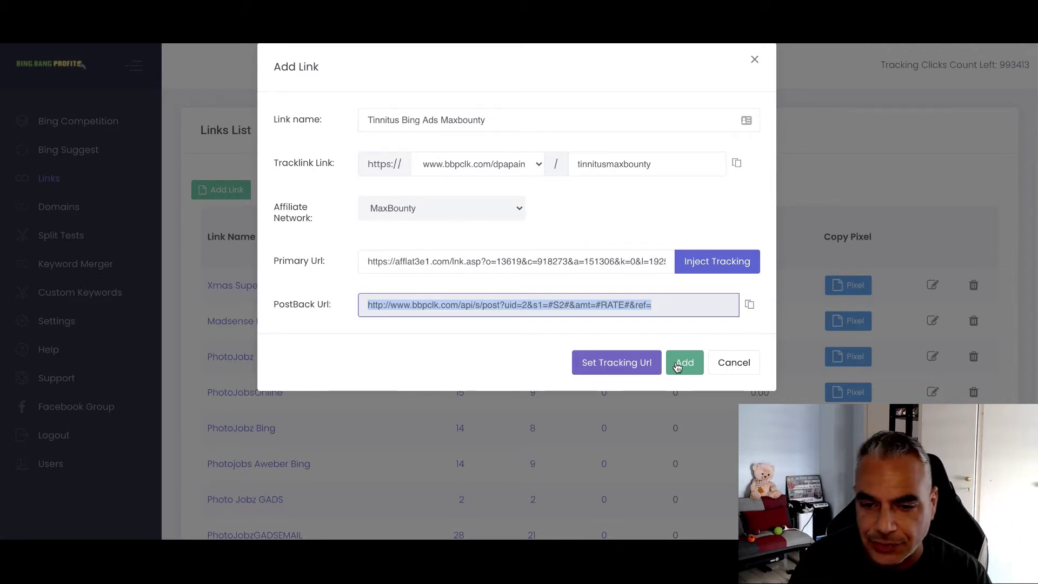
Add the Tinnitus Bing Ads Maxbounty link and find its new row in the Links List
left_click(677, 366)
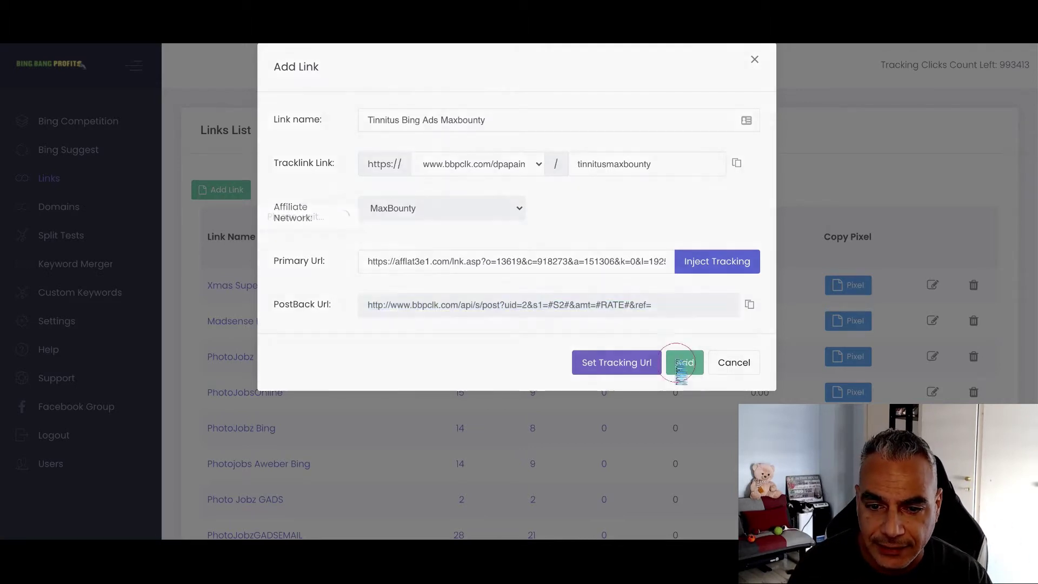
scroll(654, 367, "down", 15)
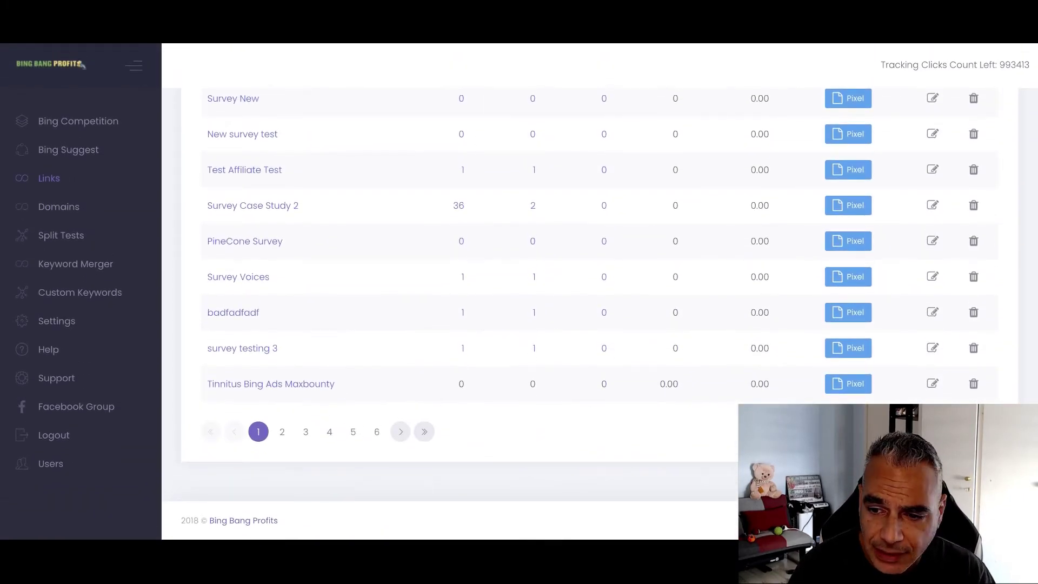
Review the Tinnitus link's settings and conversion pixel, then start setting its tracking URL
left_click(934, 386)
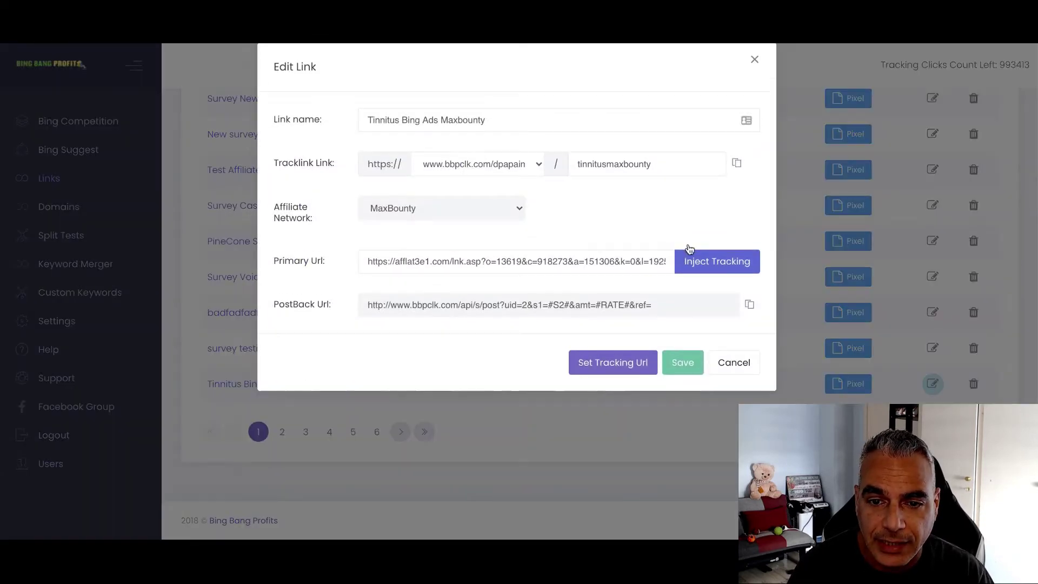
left_click(752, 64)
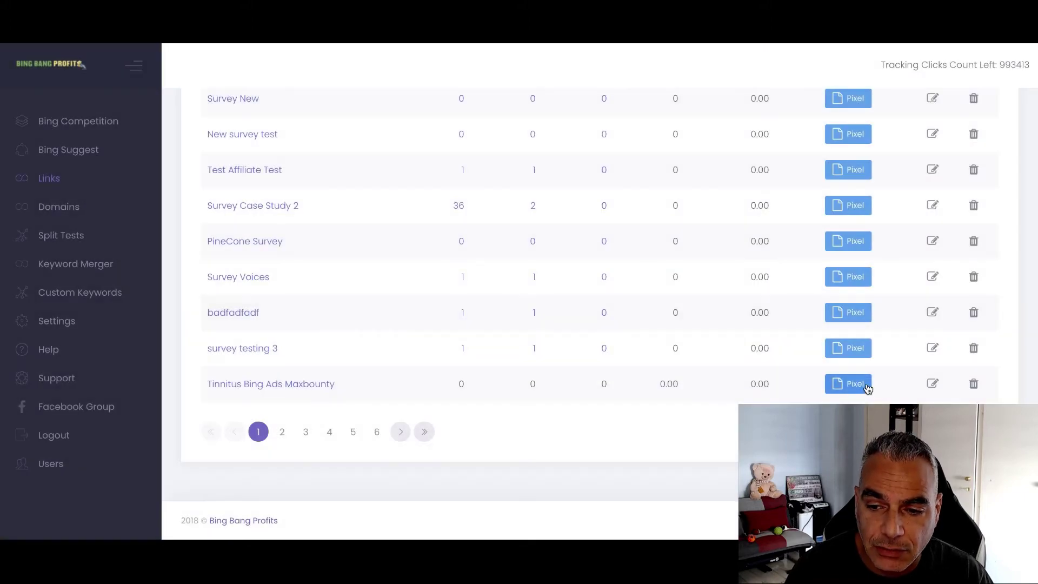
left_click(865, 384)
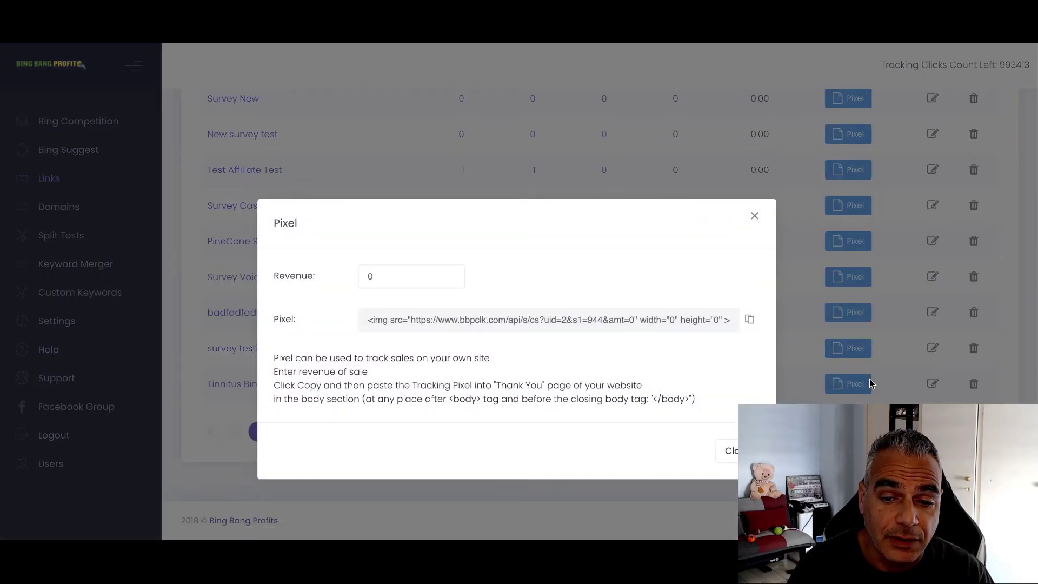
left_click(735, 453)
left_click(933, 384)
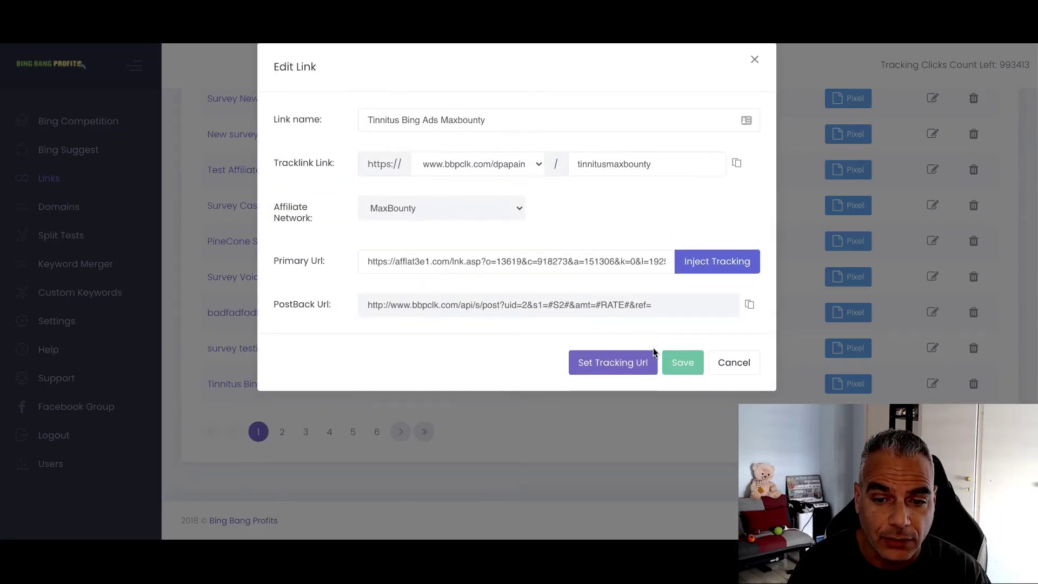
left_click(621, 363)
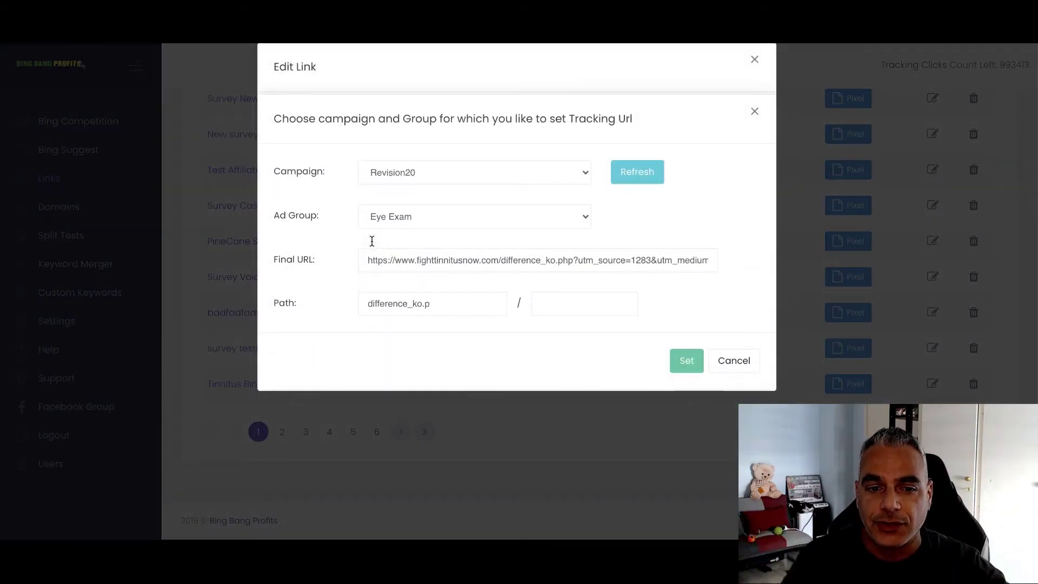
Select the entire fighttinnitusnow.com Final URL for the Revision20 / Eye Exam ad group
left_click_drag(362, 263, 706, 264)
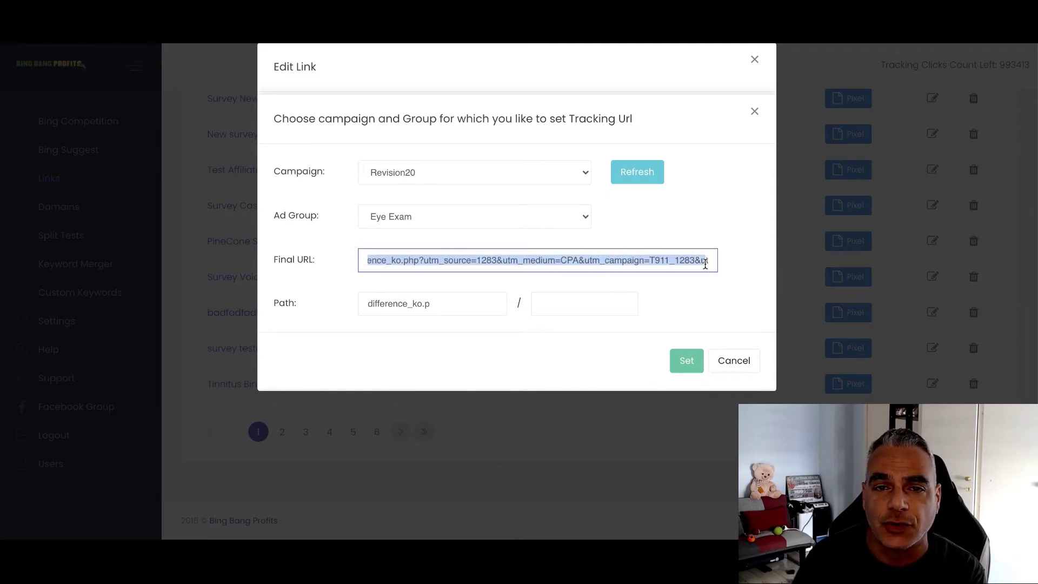
left_click(652, 265)
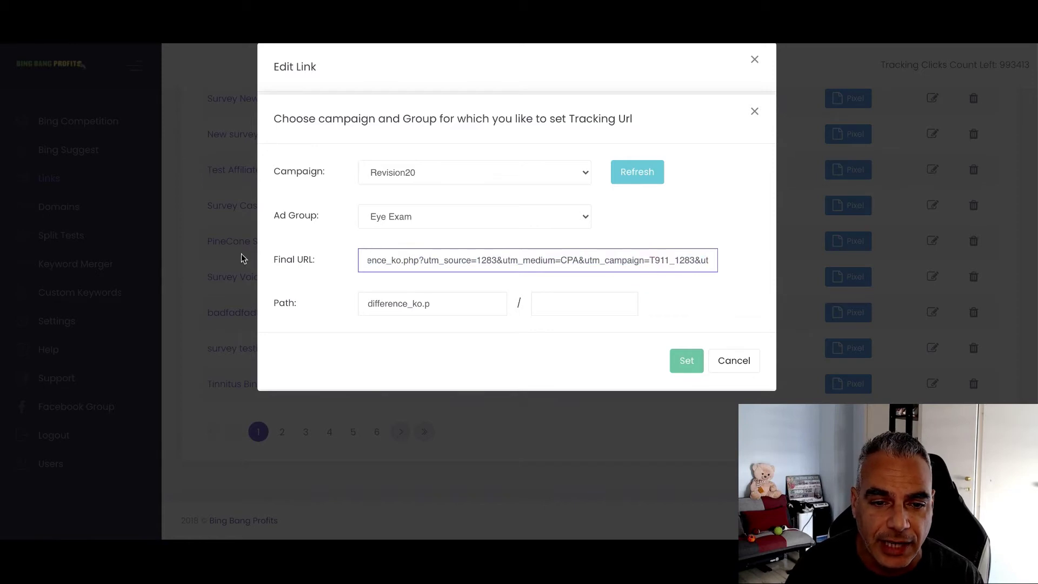
left_click_drag(395, 263, 249, 259)
left_click(429, 267)
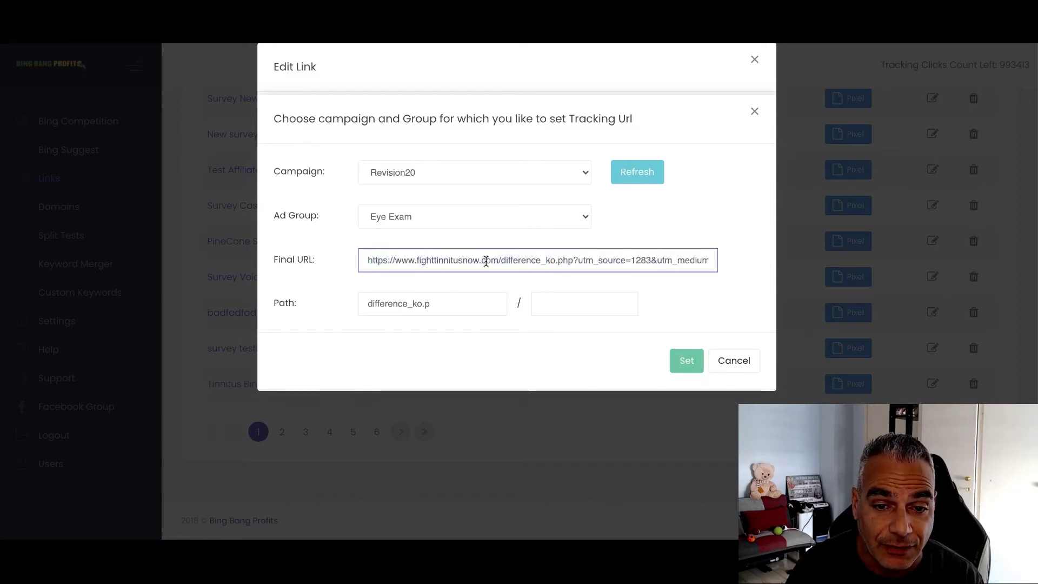
mouse_move(503, 258)
left_mouse_down()
mouse_move(387, 260)
mouse_move(510, 262)
left_mouse_up()
left_click(364, 259)
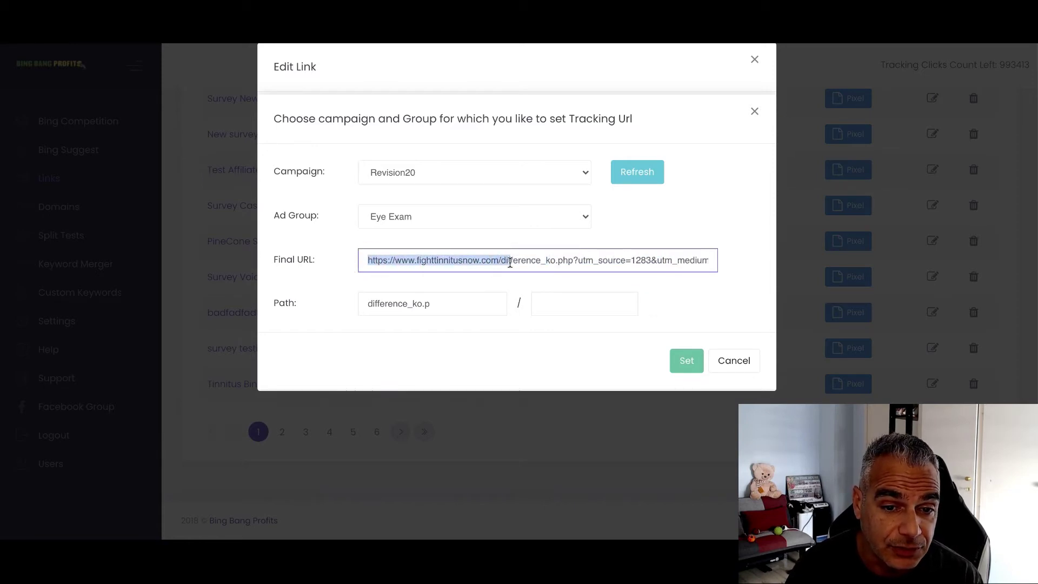
left_click_drag(364, 257, 1000, 291)
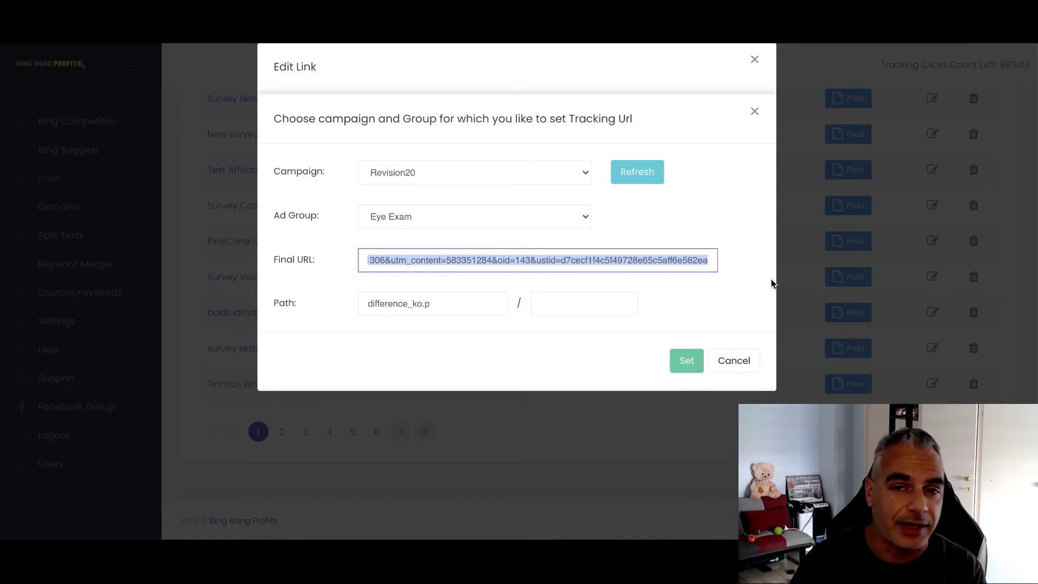
Load the Microsoft Advertising sign-in page in a new browser tab
key("ctrl+t")
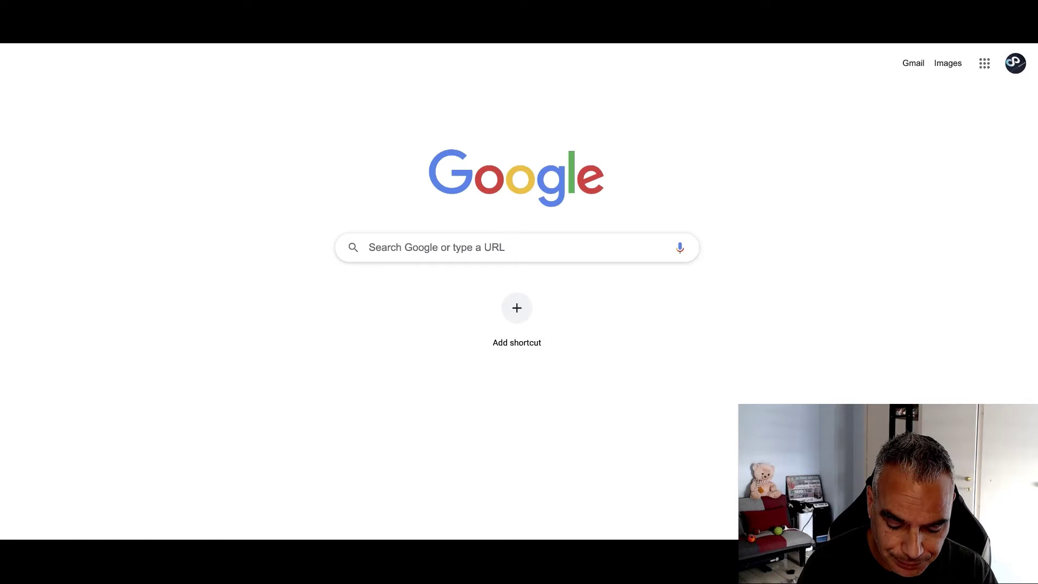
type("binad")
key("BackSpace")
key("BackSpace")
type("g")
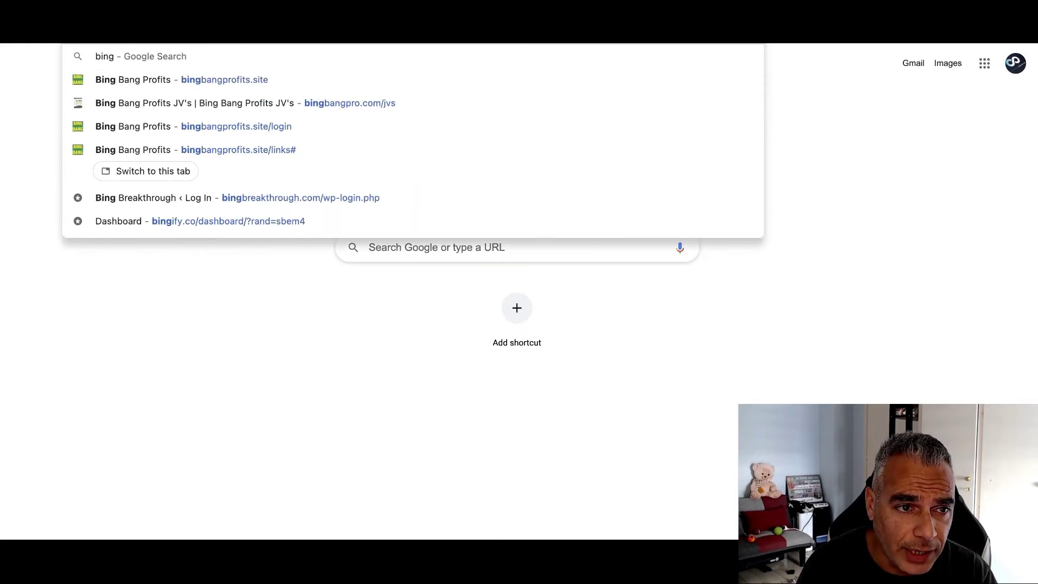
key("Return")
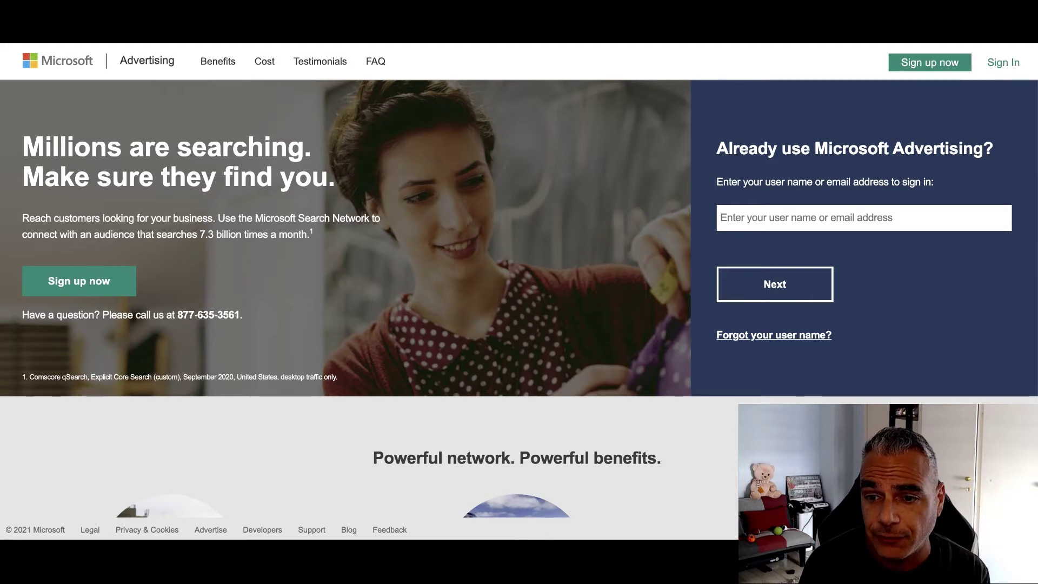
Enter the account e-mail address to sign in
left_click(884, 224)
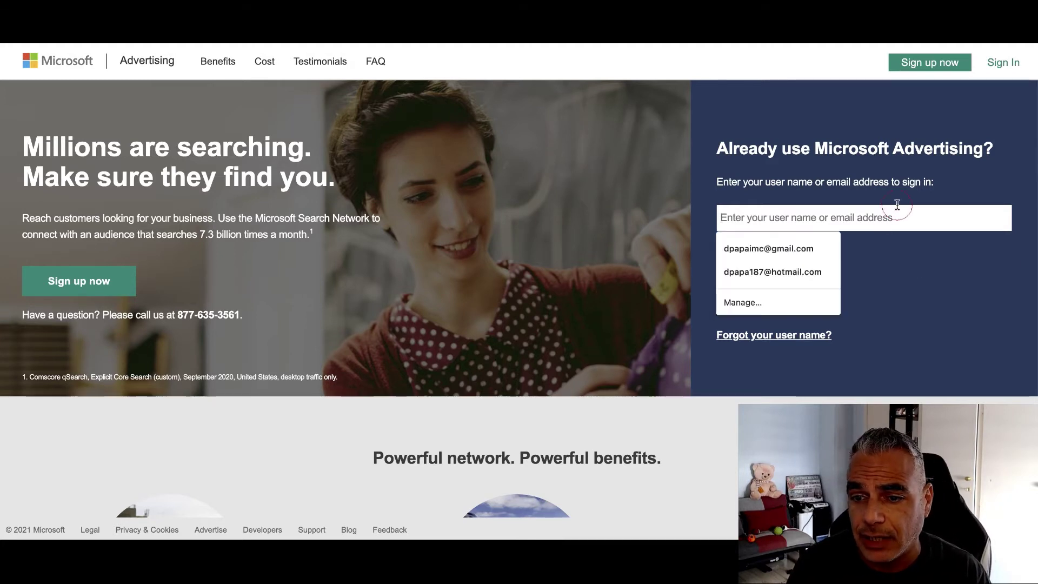
left_click(863, 148)
left_click(805, 215)
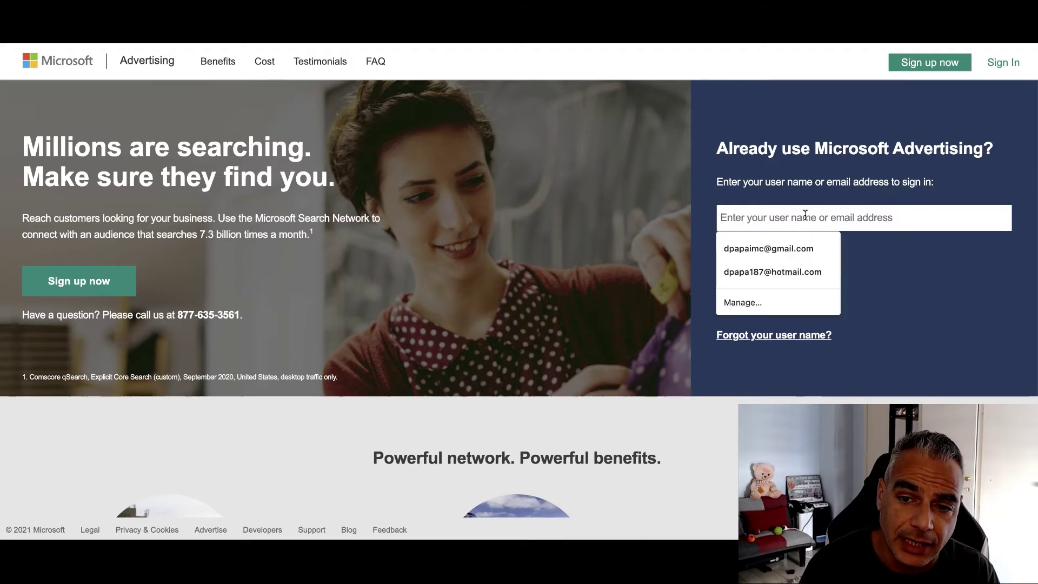
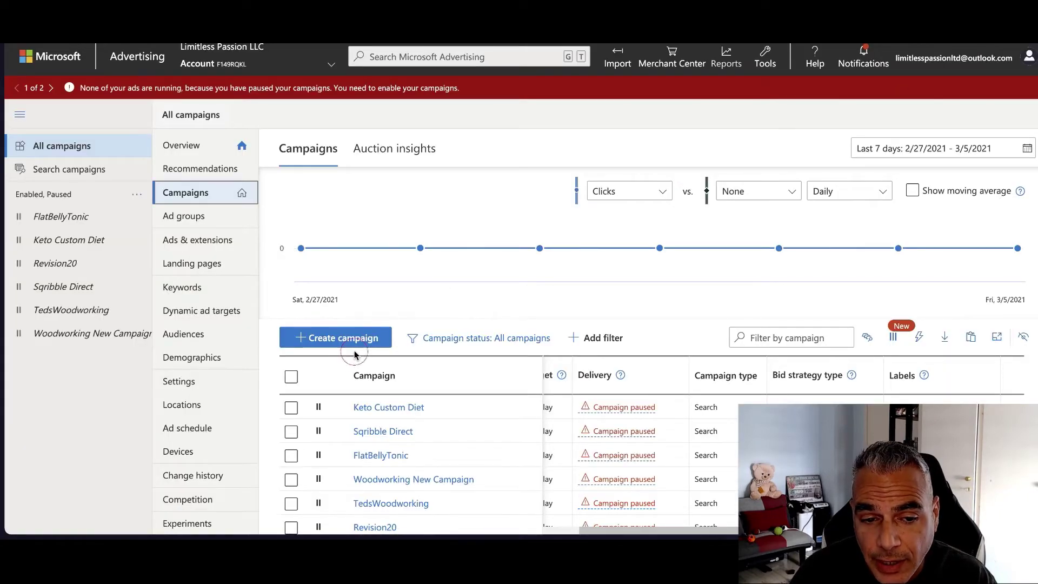
Create a new campaign with the Visits to my website goal and Search ads
left_click(348, 340)
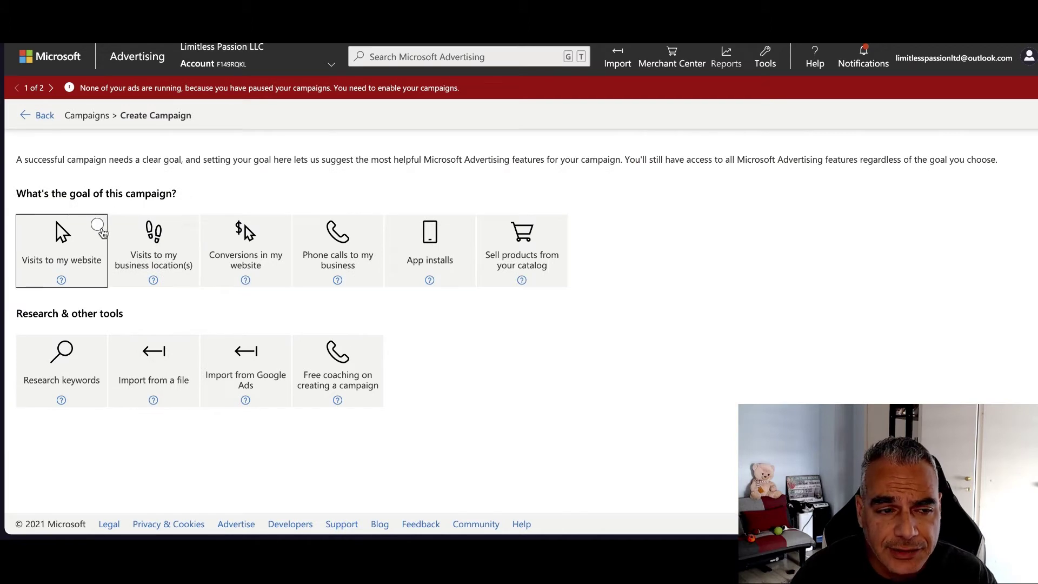
left_click(101, 230)
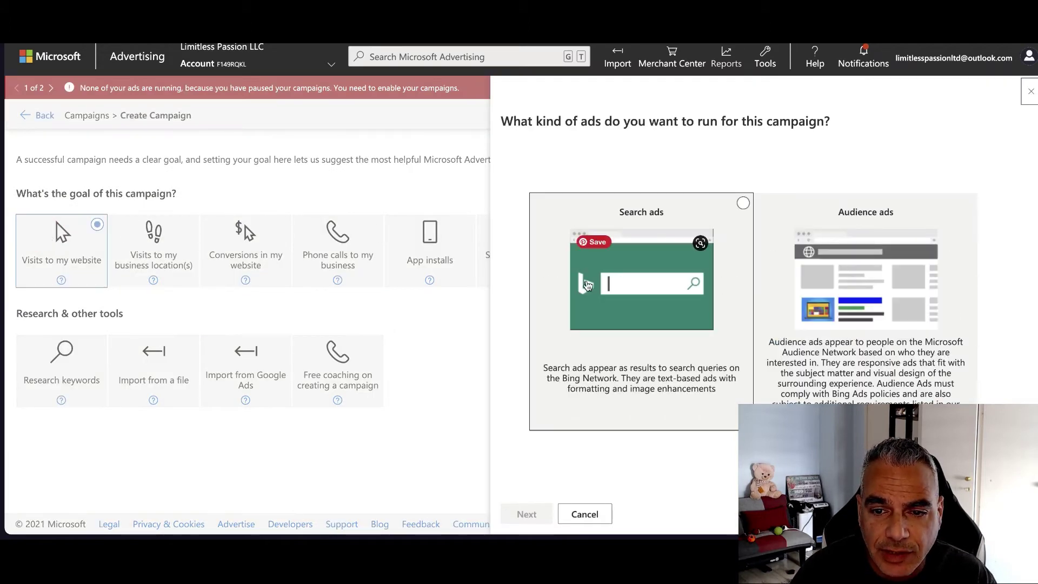
left_click(584, 288)
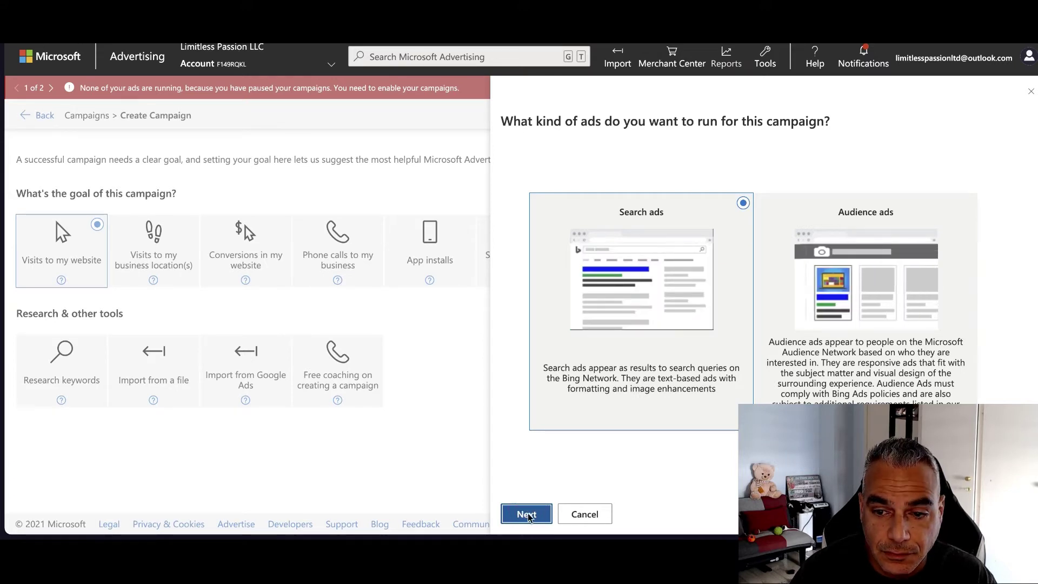
left_click(528, 514)
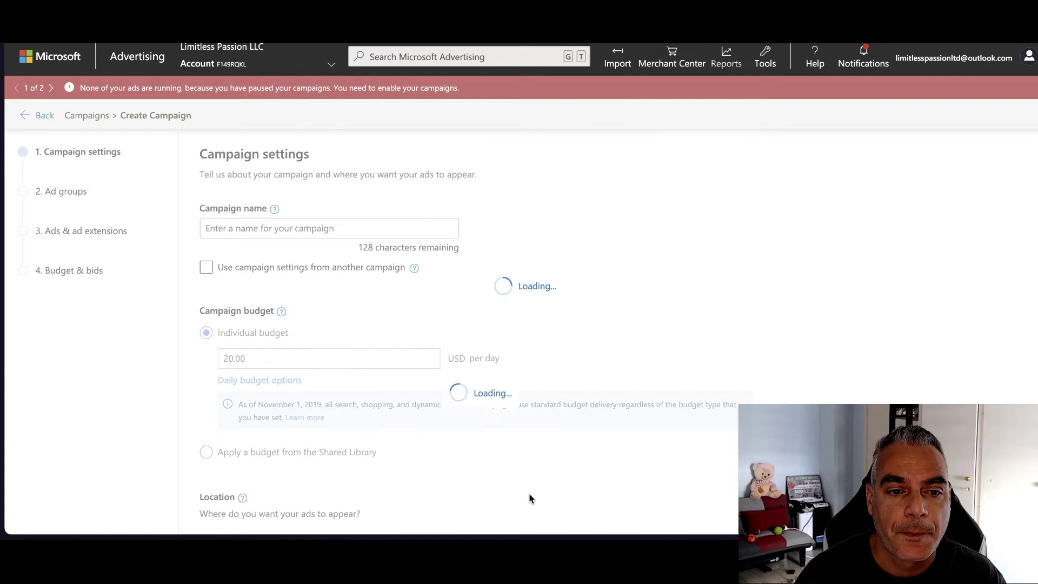
left_click(303, 224)
type("Tini")
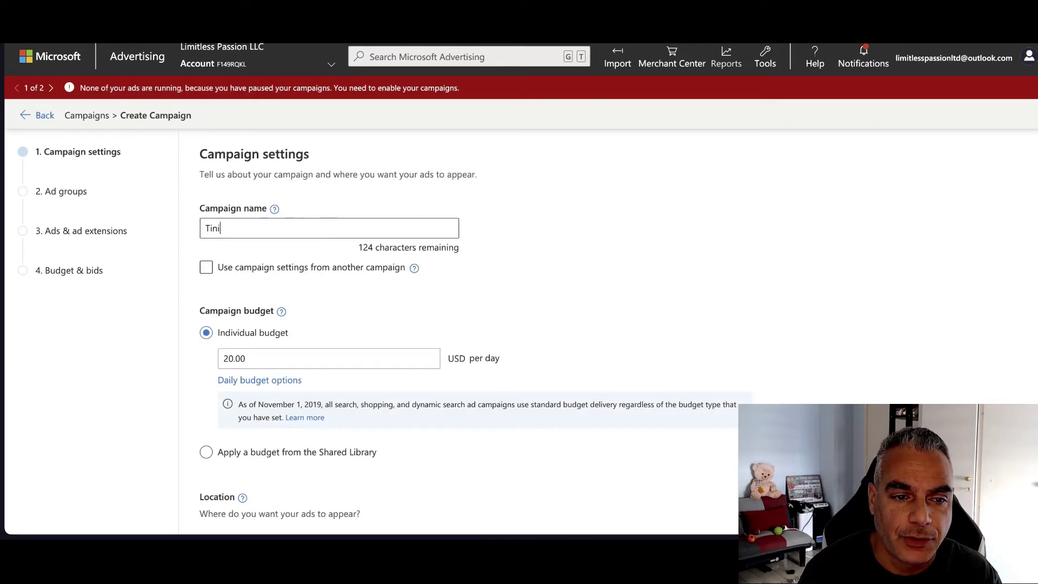
type("uitu")
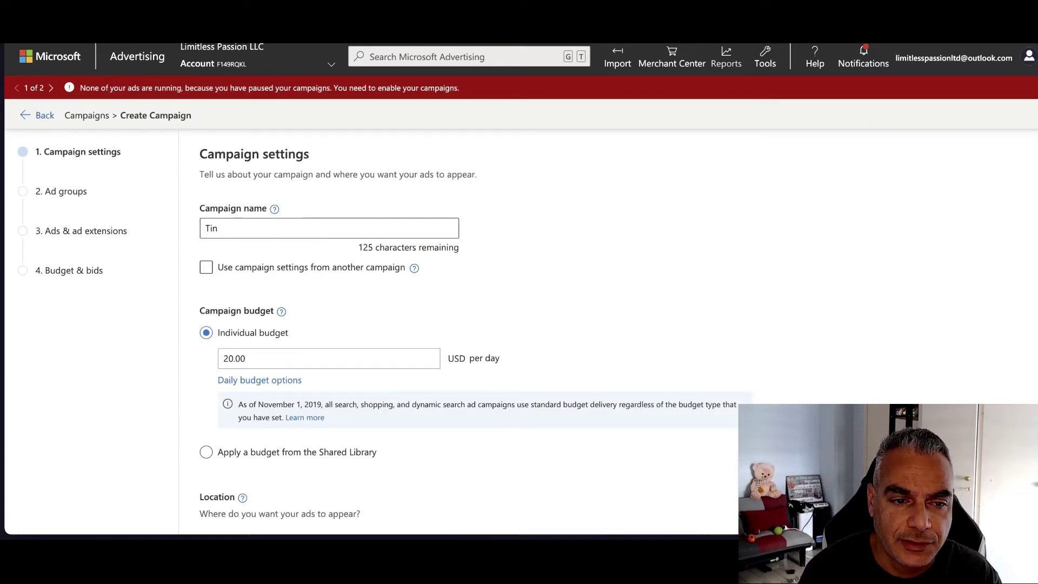
type(" Maxbounty")
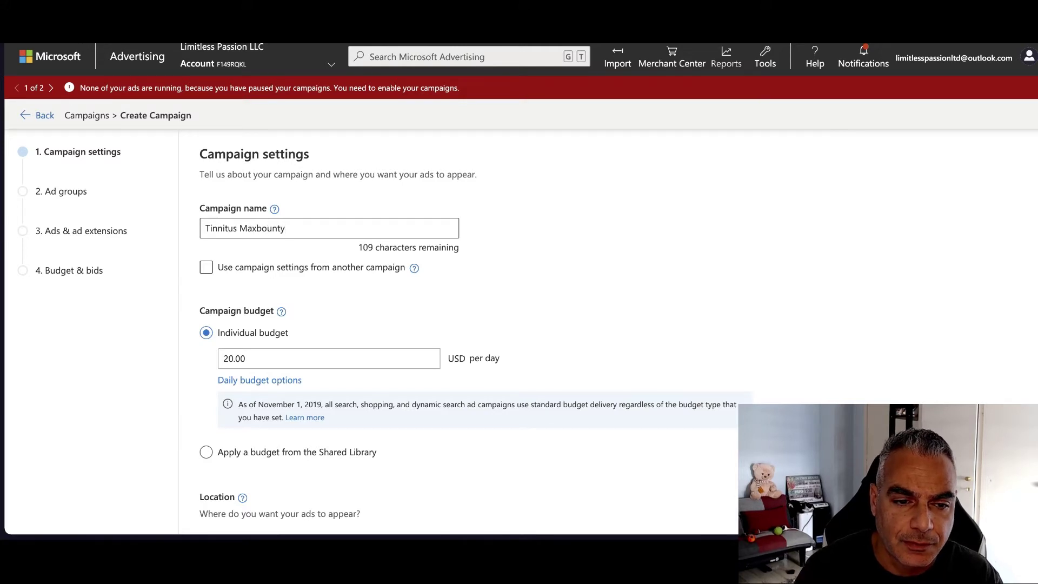
scroll(343, 269, "down", 2)
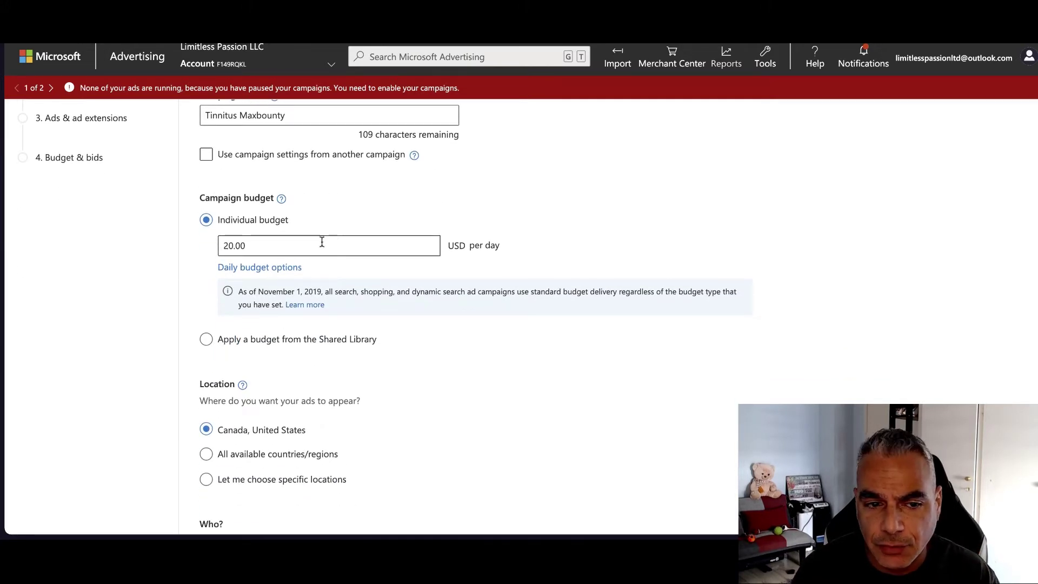
scroll(416, 241, "down", 2)
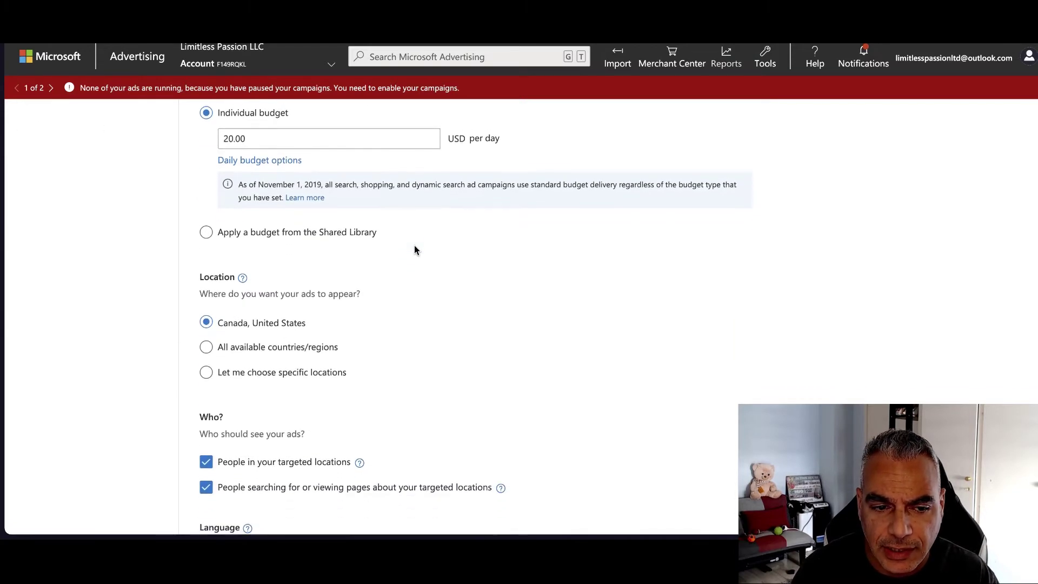
scroll(324, 227, "up", 1)
left_click_drag(259, 197, 193, 173)
type("5")
left_click(402, 131)
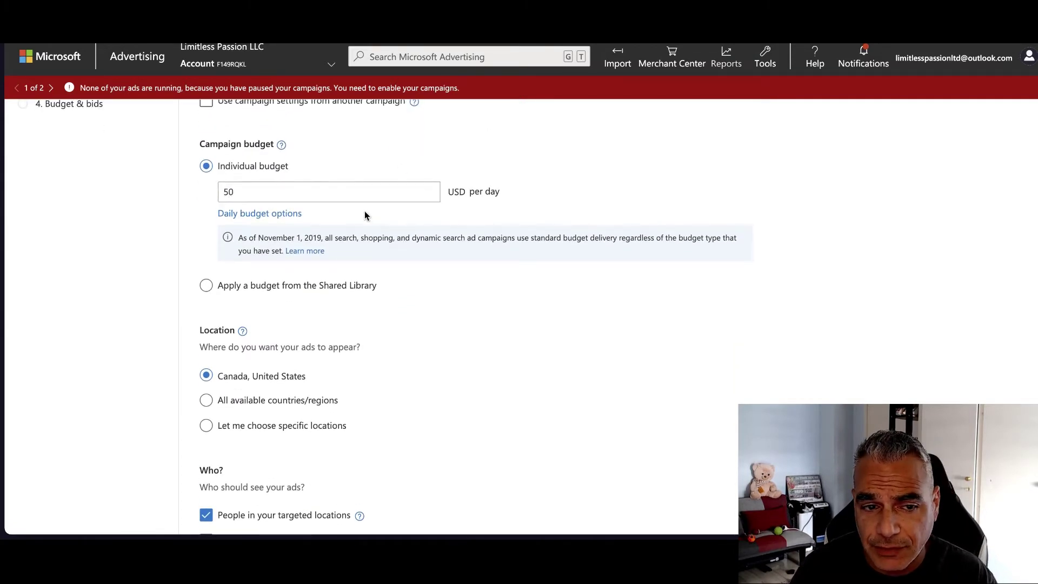
scroll(357, 217, "down", 1)
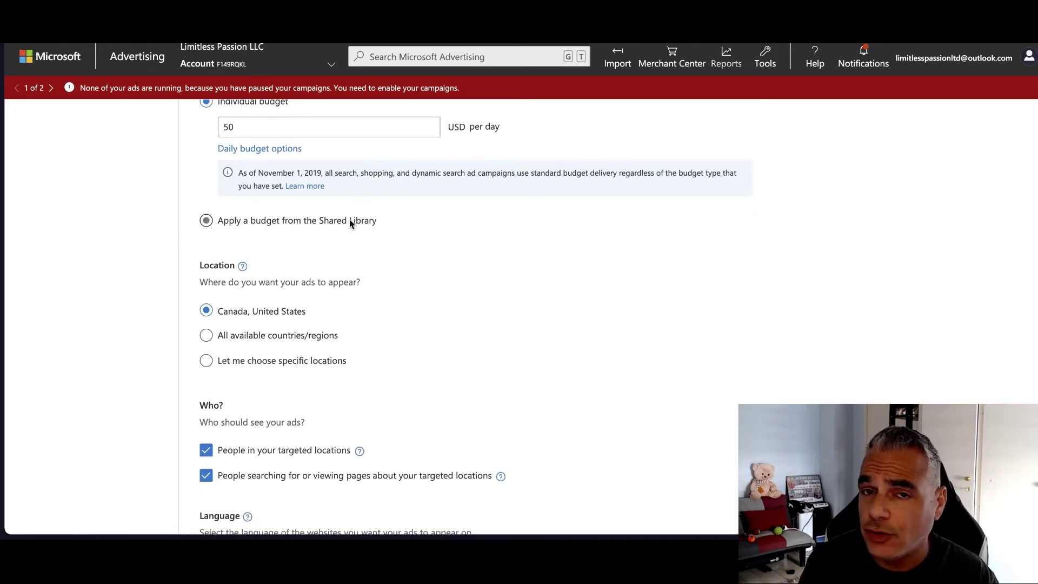
scroll(292, 190, "up", 1)
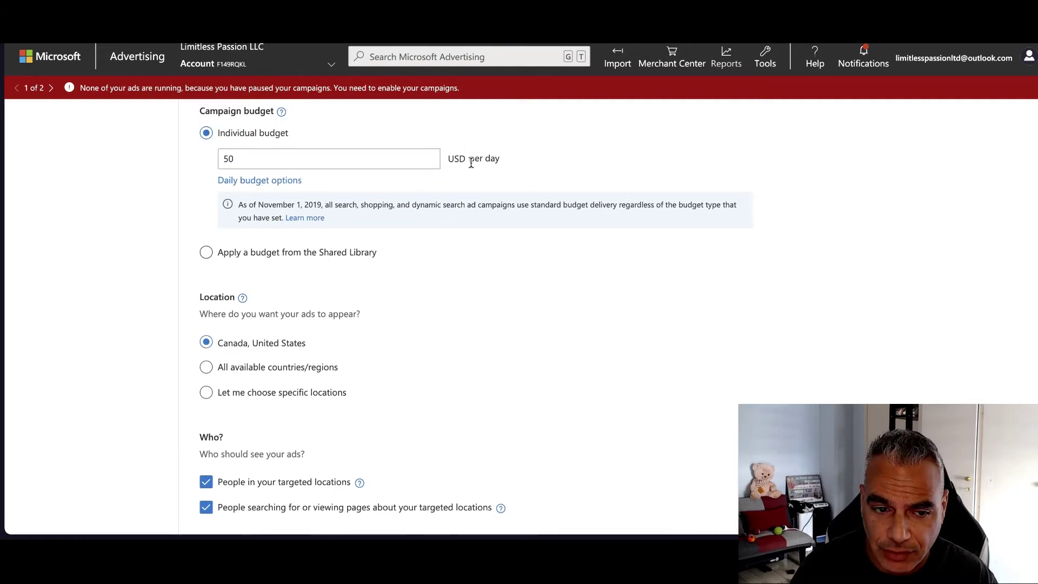
scroll(470, 163, "down", 1)
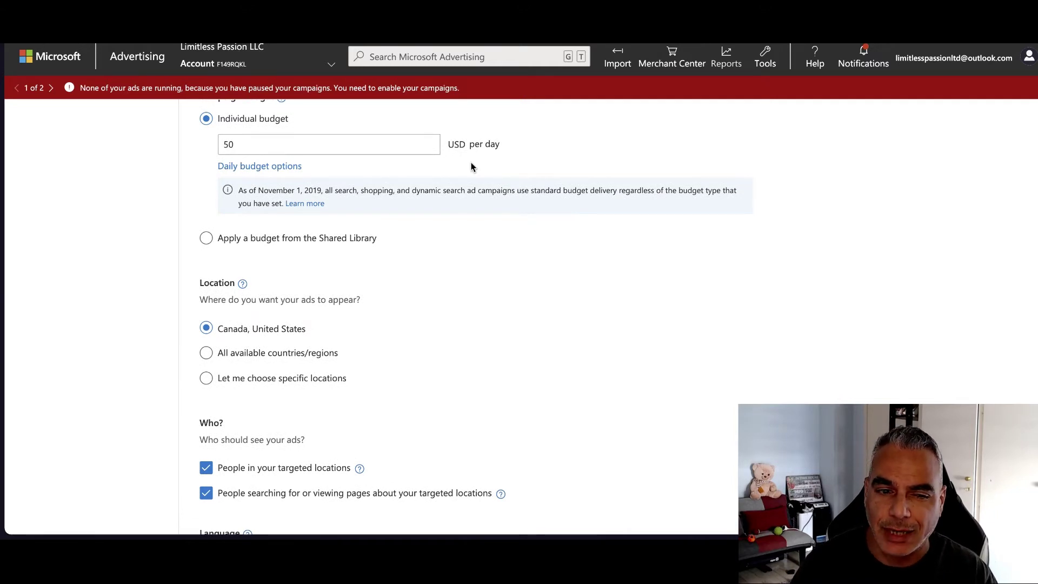
scroll(460, 233, "down", 1)
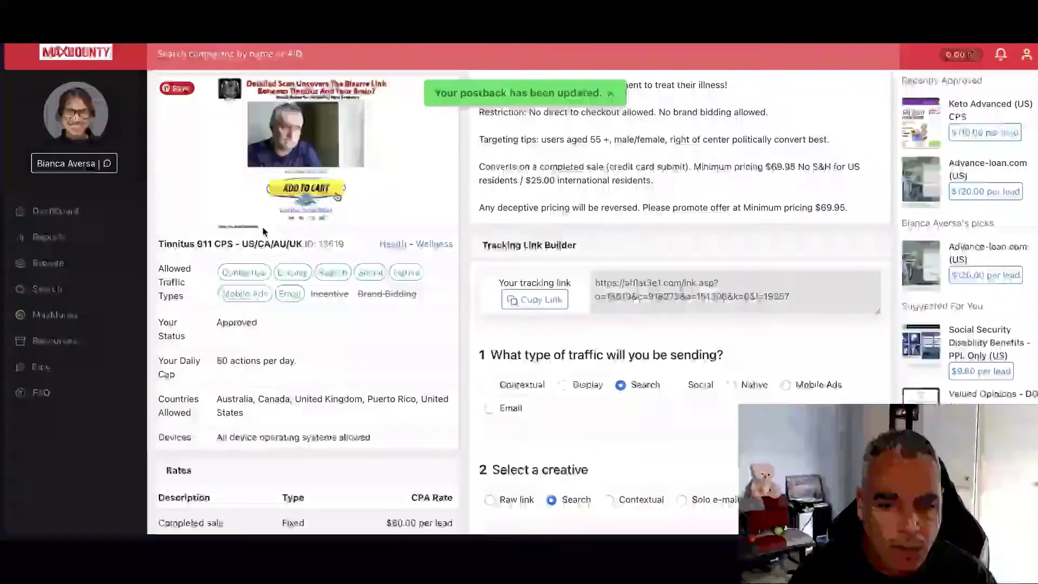
Copy the Tinnitus 911 offer's allowed countries: Australia, Canada, United Kingdom, Puerto Rico, United States
left_click_drag(244, 366, 219, 353)
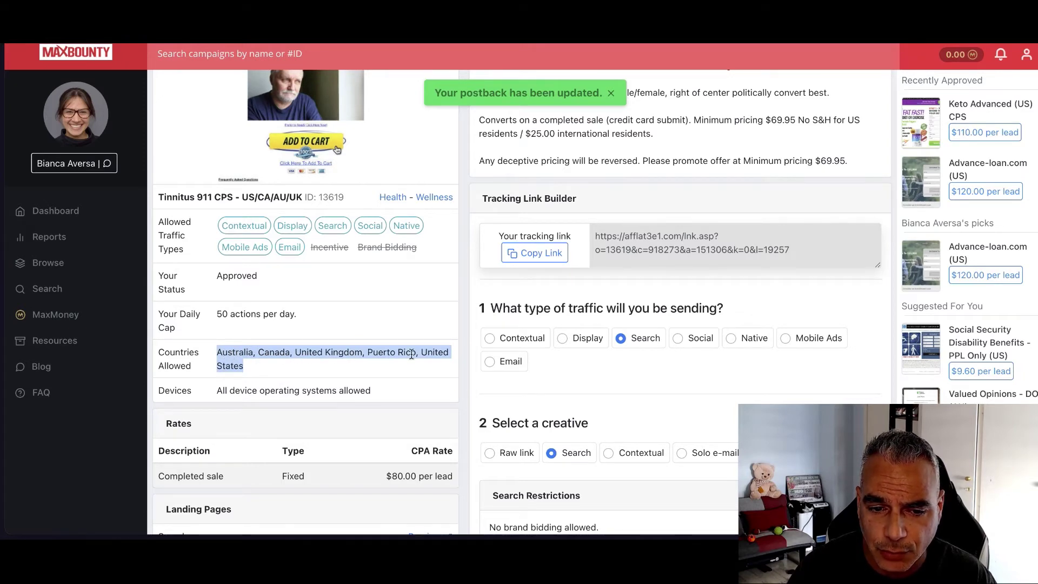
right_click(238, 363)
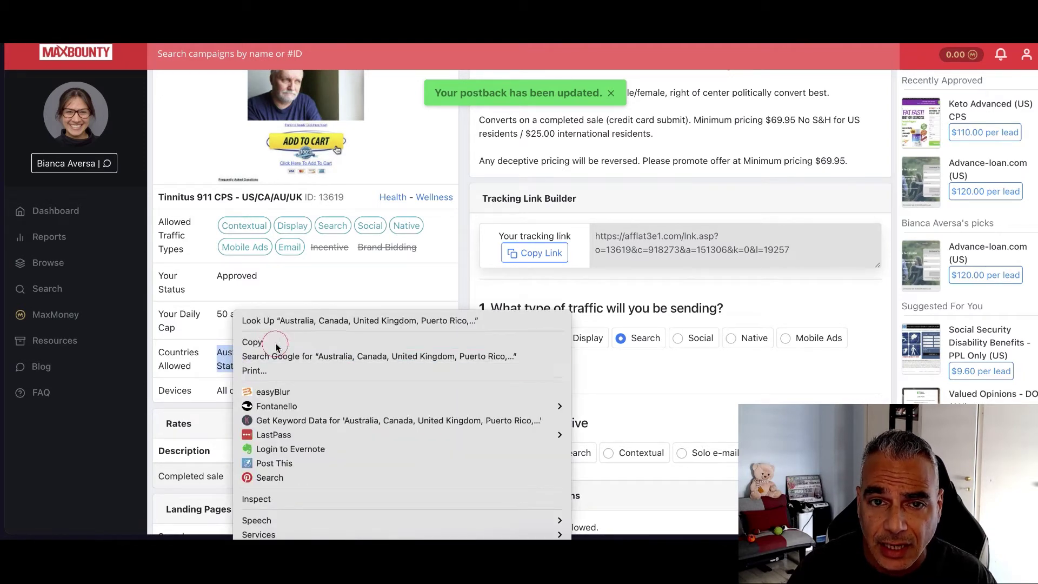
left_click(262, 341)
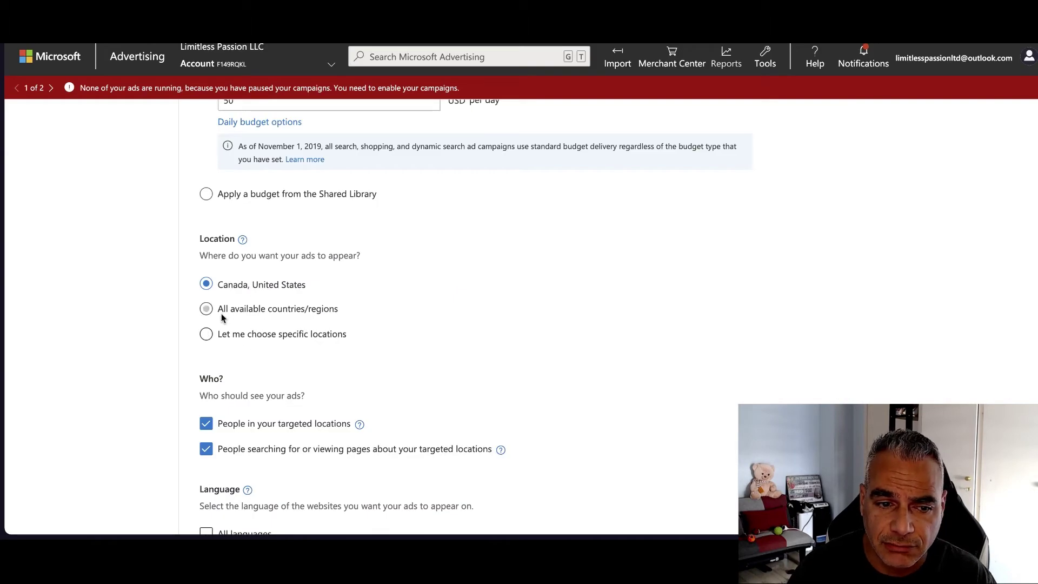
Choose specific locations and add the copied countries as targeted locations
left_click(206, 334)
left_click(301, 374)
key("ctrl+v")
left_click_drag(431, 374, 194, 377)
left_click(260, 374)
left_click(271, 375)
key("shift+End")
key("BackSpace")
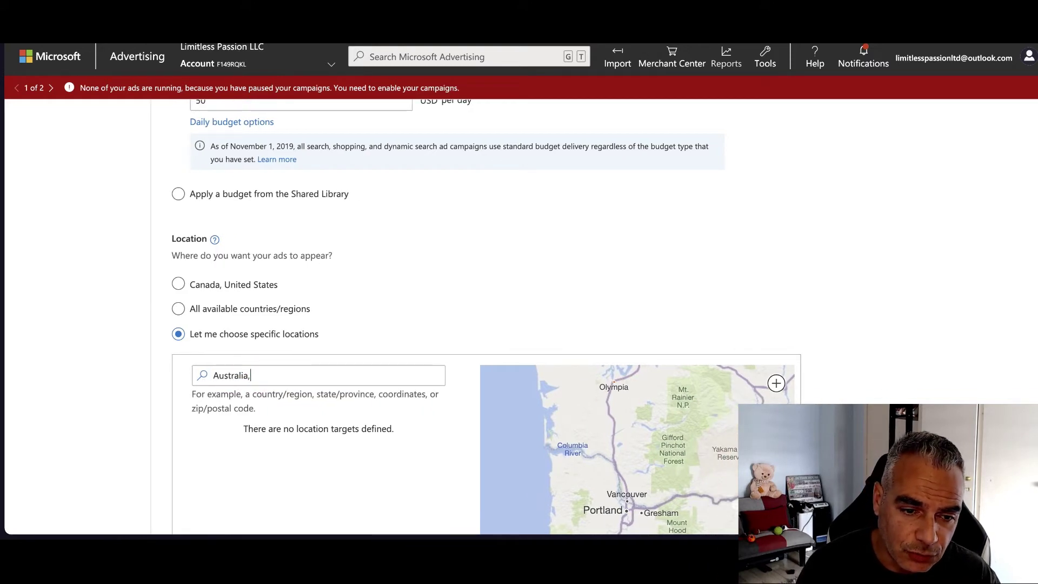
left_click(389, 400)
type("Juni")
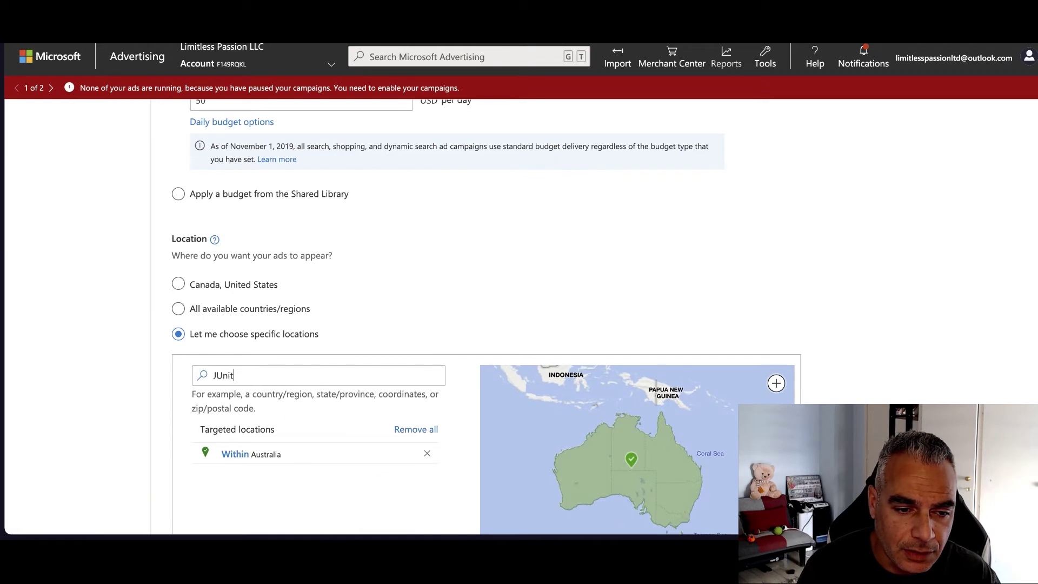
key("BackSpace")
key("BackSpace")
key("BackSpace")
key("BackSpace")
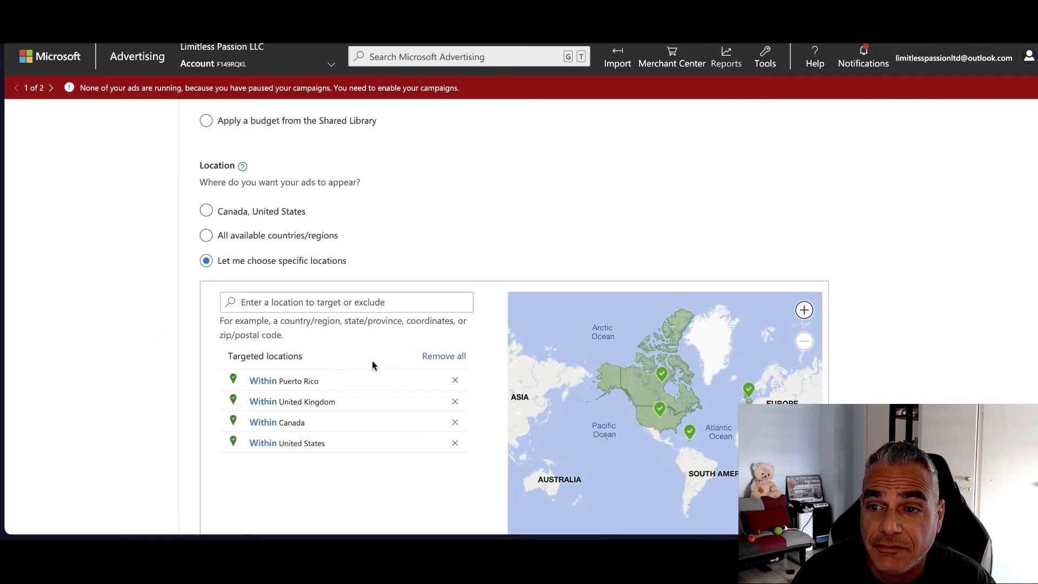
Show ads only to people located in the targeted countries, not those searching about them
scroll(371, 366, "down", 3)
scroll(345, 368, "down", 5)
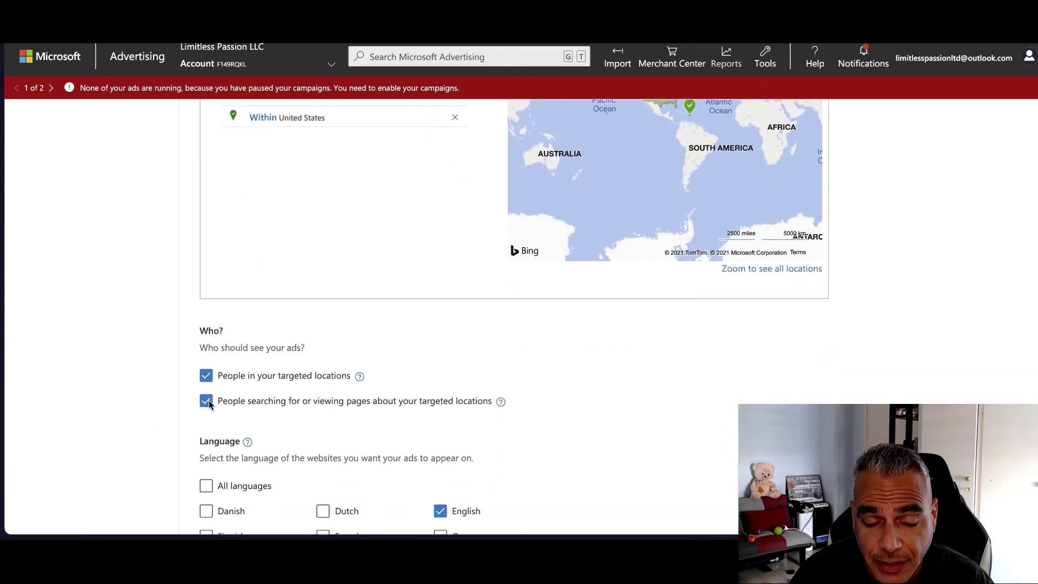
scroll(212, 289, "down", 1)
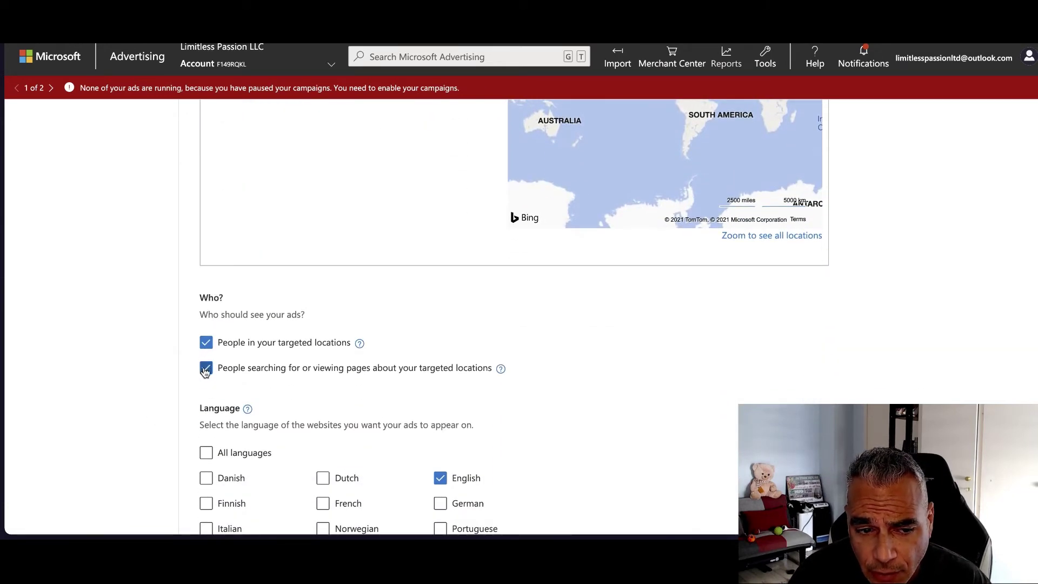
left_click(206, 369)
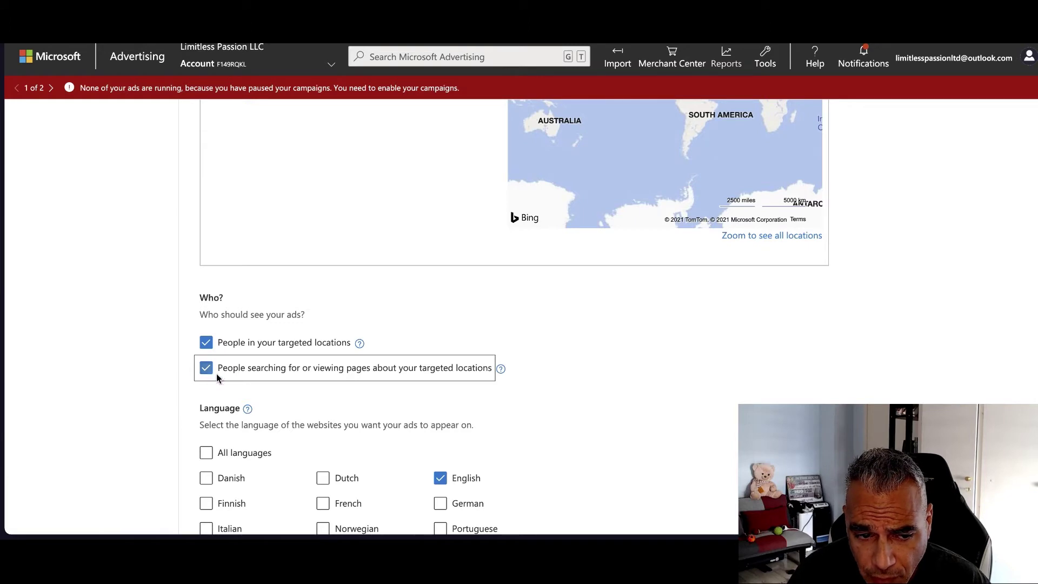
left_click(291, 394)
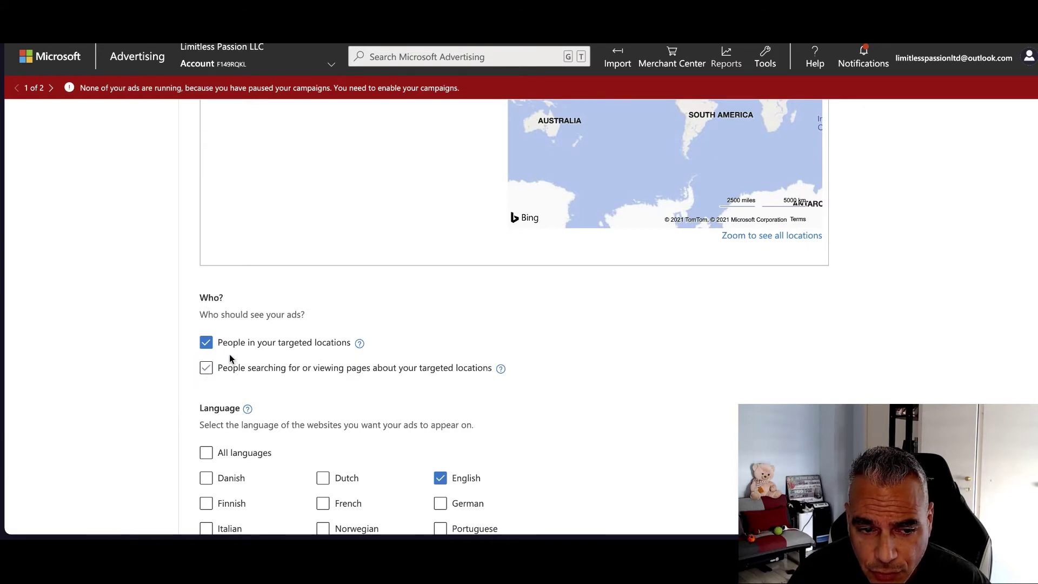
scroll(352, 350, "down", 3)
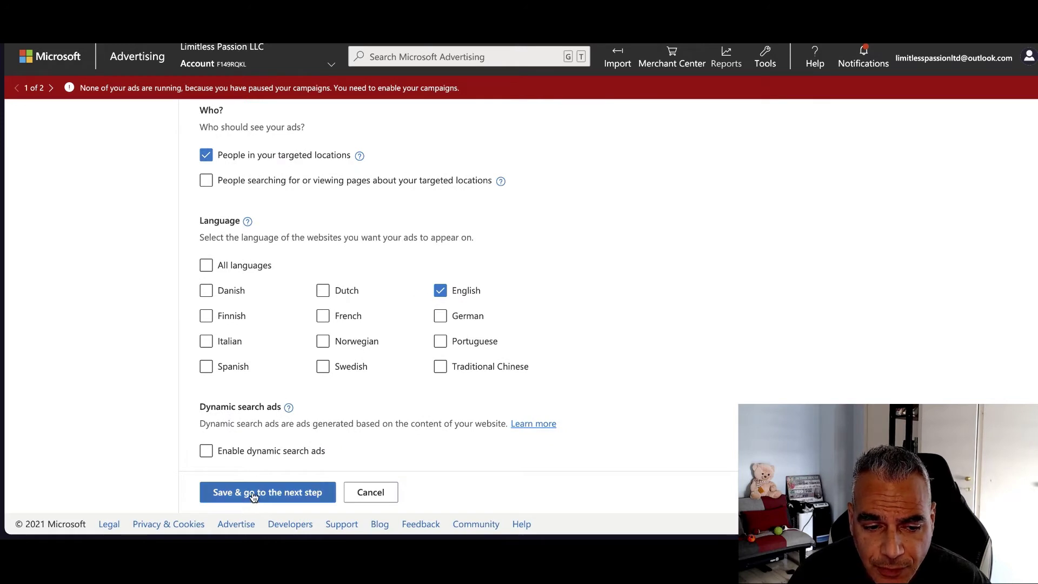
Name the campaign 'Tinnitus Maxbounty'
left_click(255, 492)
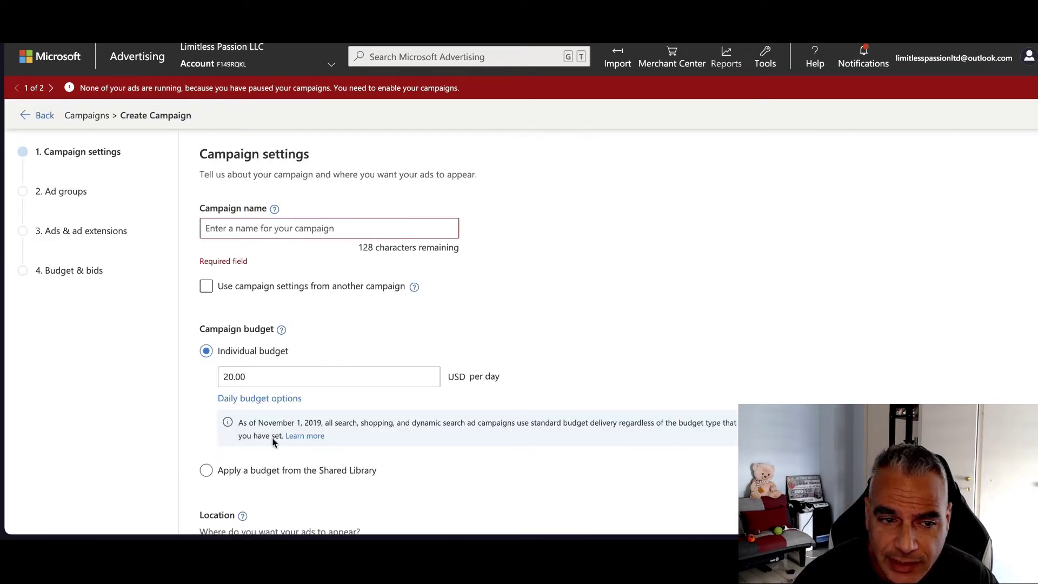
left_click(303, 228)
type("Tk")
key("BackSpace")
type("ionn")
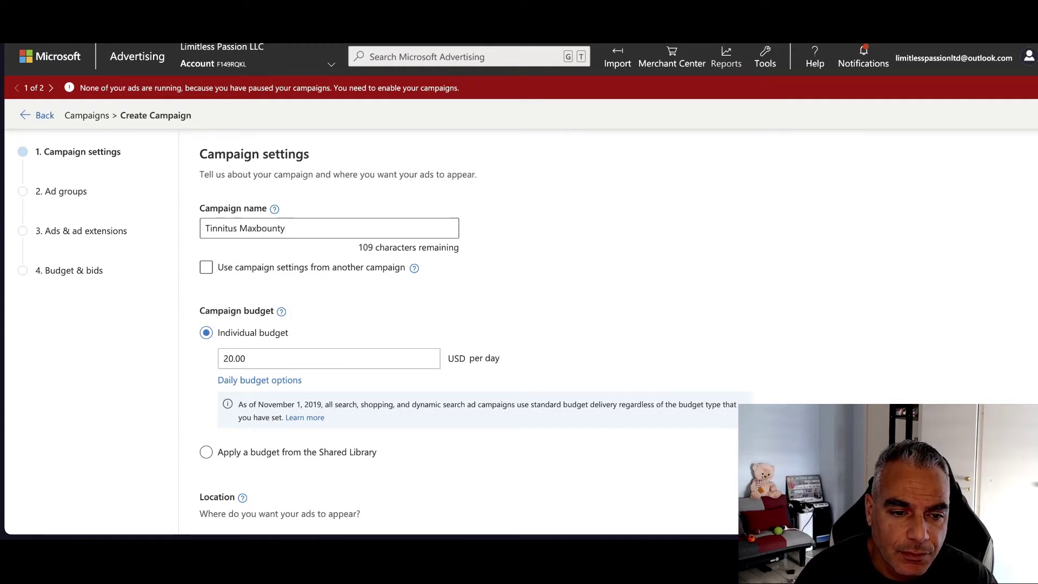
Set the daily budget to 50 USD and save the campaign settings
scroll(330, 342, "down", 3)
left_click(244, 235)
key("ctrl+a")
type("50")
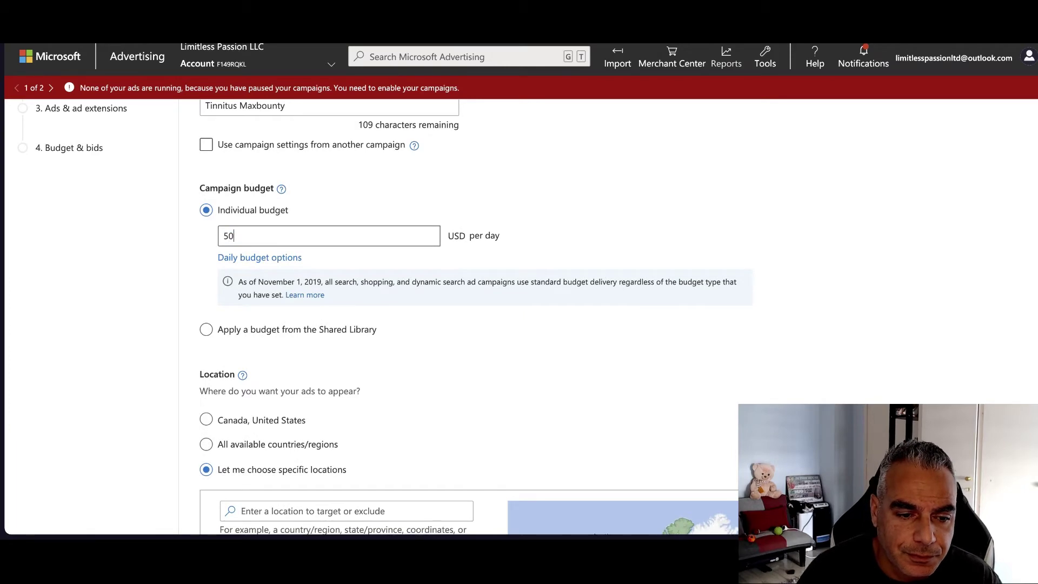
scroll(143, 271, "down", 8)
scroll(319, 411, "down", 3)
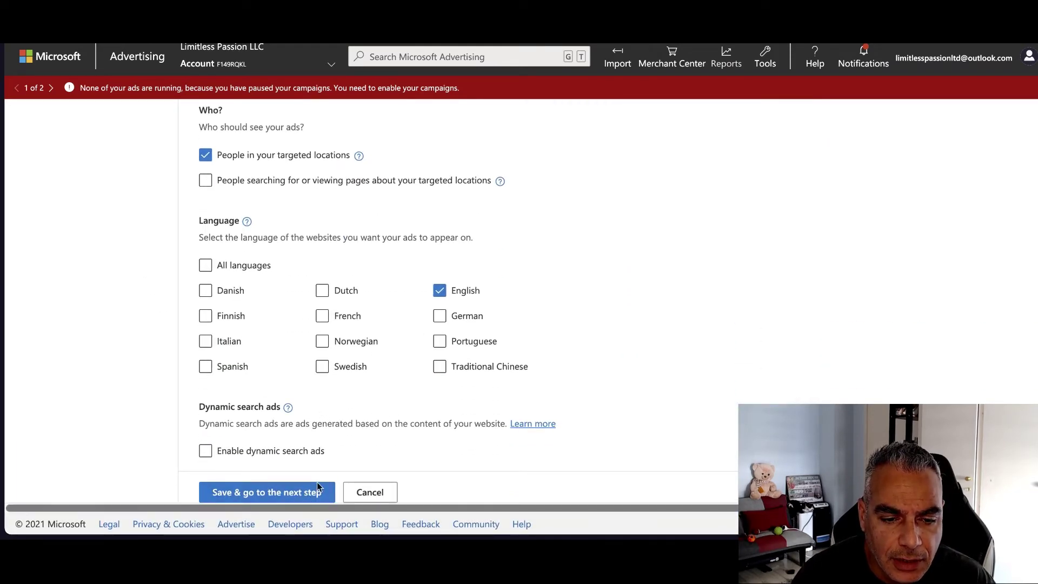
left_click(291, 494)
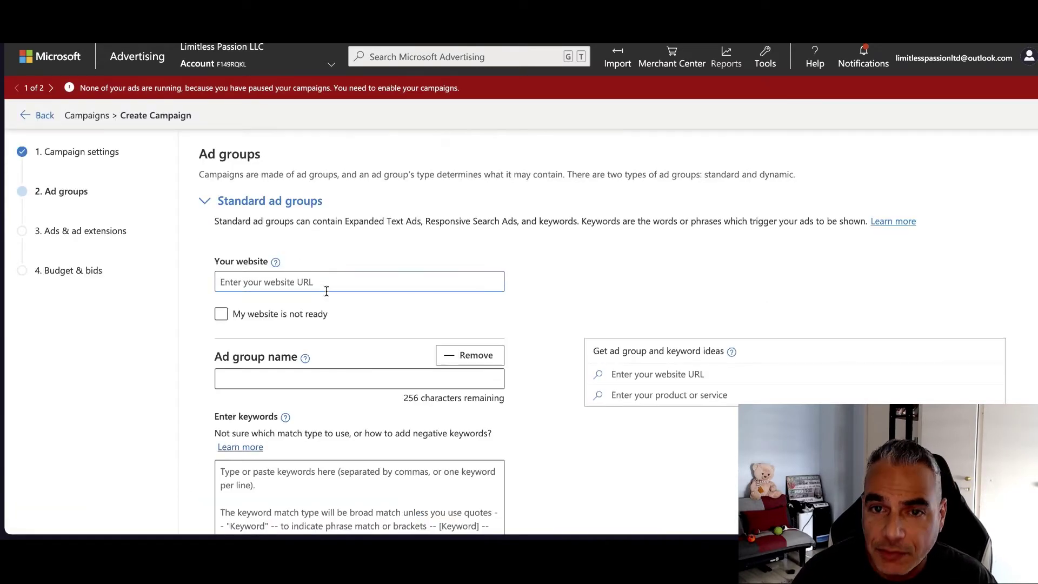
Copy the Final URL from the Bing Bang Profits link editor
type("Australia, Canada, United Kingdom, Puerto Rico, United States")
key("ctrl+z")
key("ctrl+Tab")
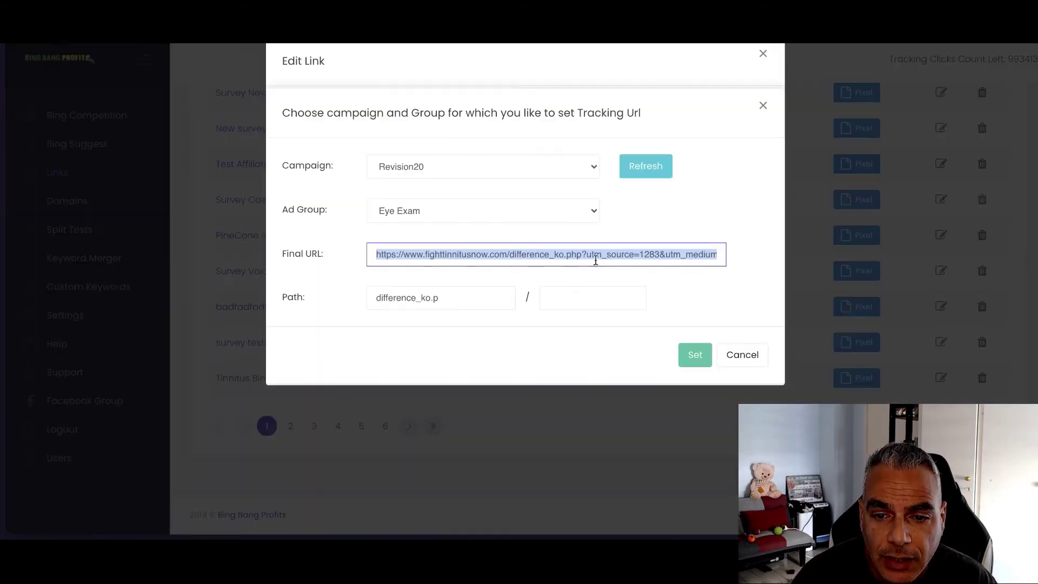
right_click(596, 261)
left_click(616, 255)
key("ctrl+Tab")
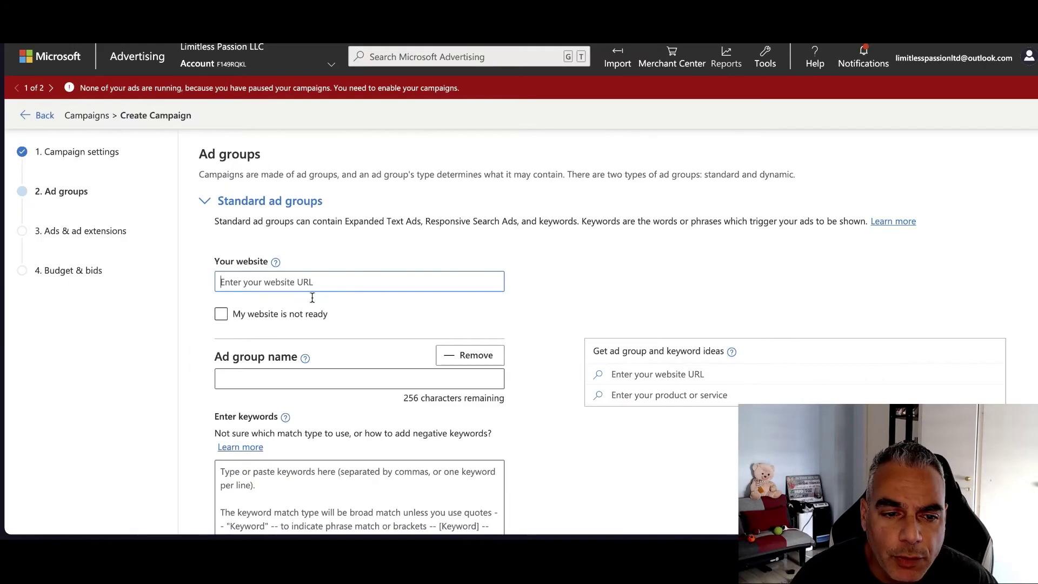
key("ctrl+v")
left_click_drag(292, 281, 159, 268)
left_click(224, 270)
left_click(318, 279)
left_click_drag(355, 281, 728, 327)
key("BackSpace")
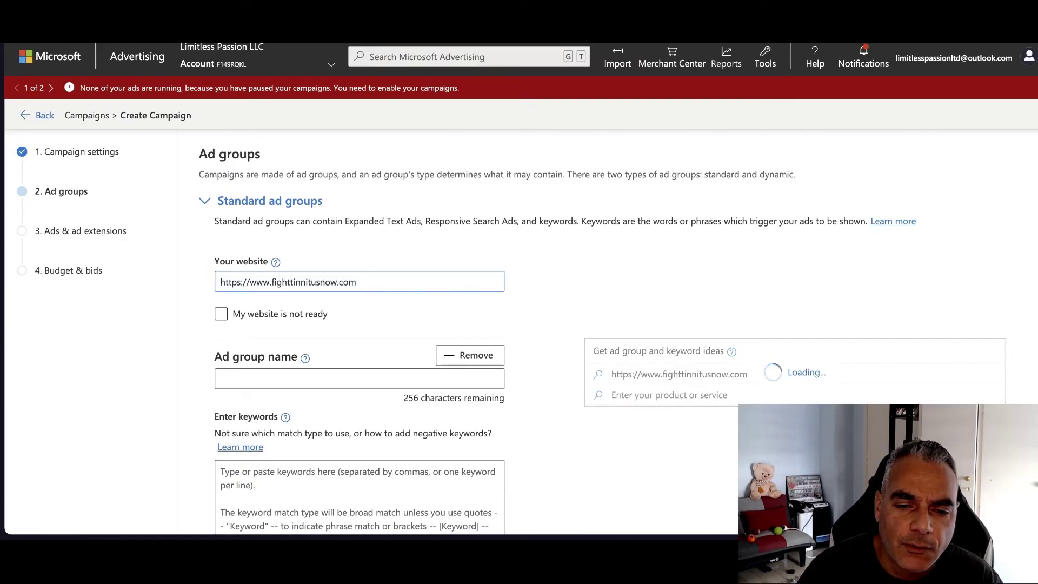
scroll(436, 287, "down", 4)
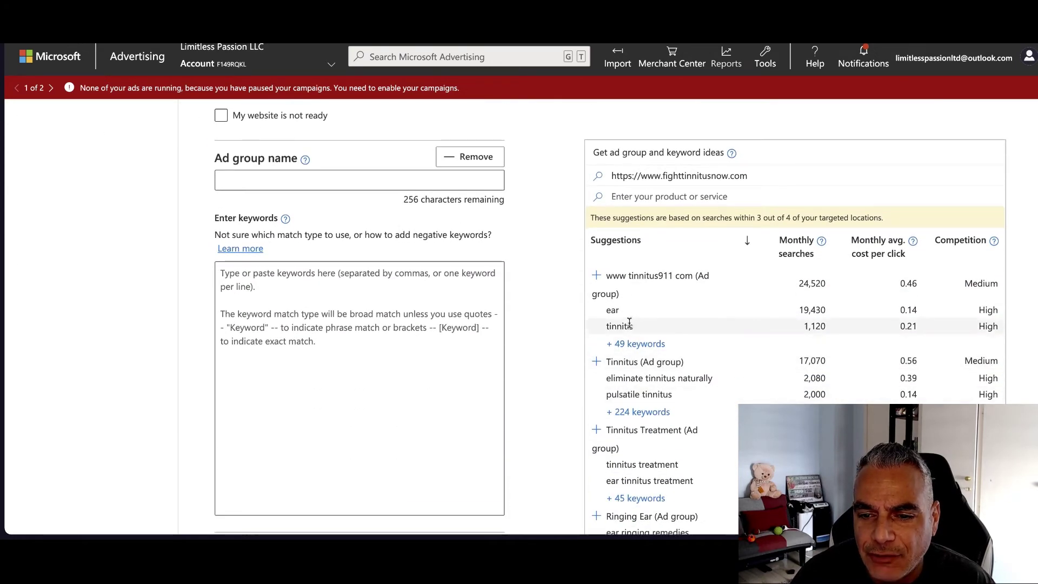
scroll(629, 324, "down", 1)
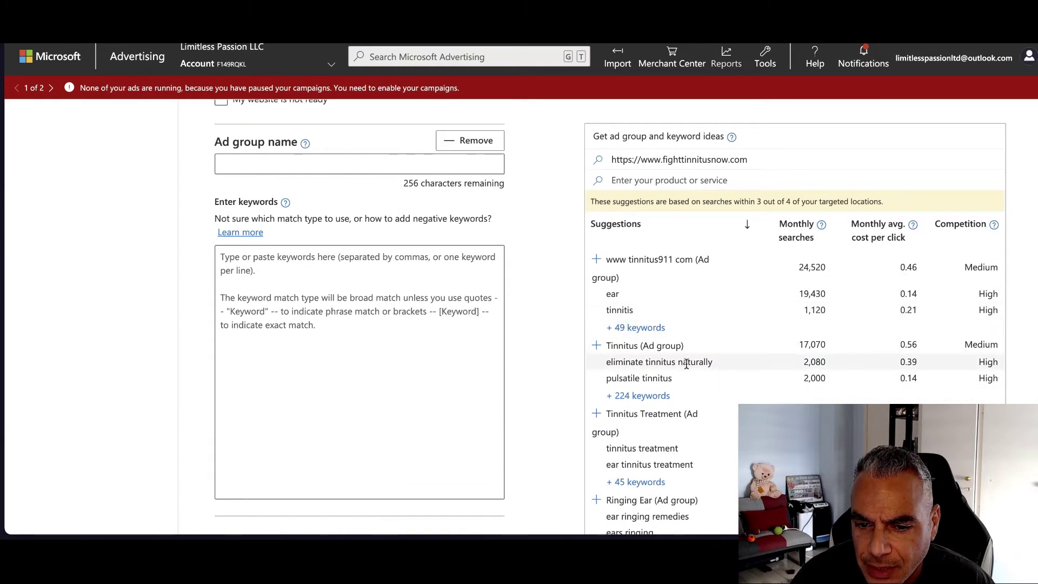
scroll(686, 364, "down", 1)
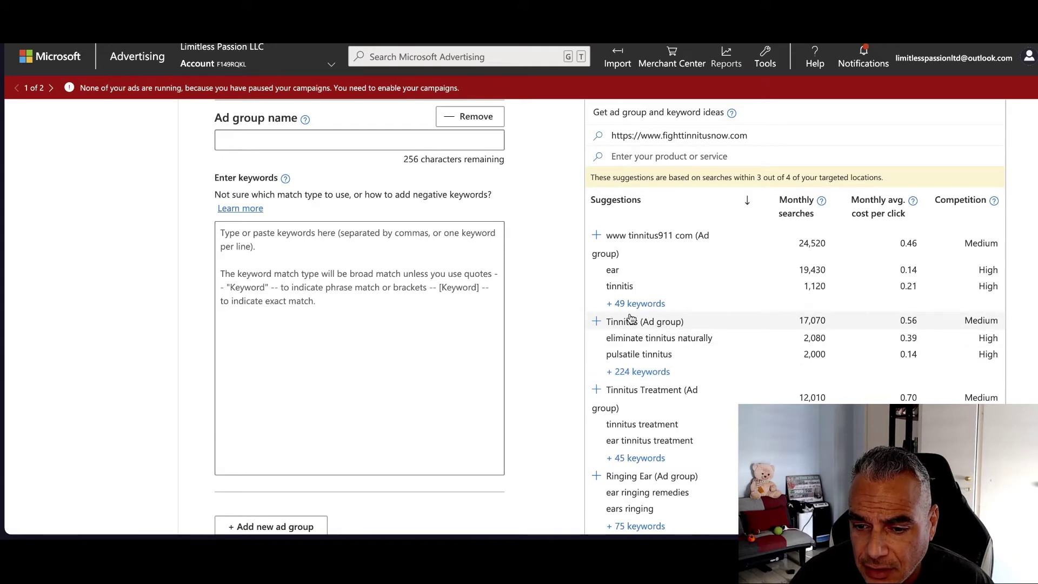
scroll(631, 319, "down", 1)
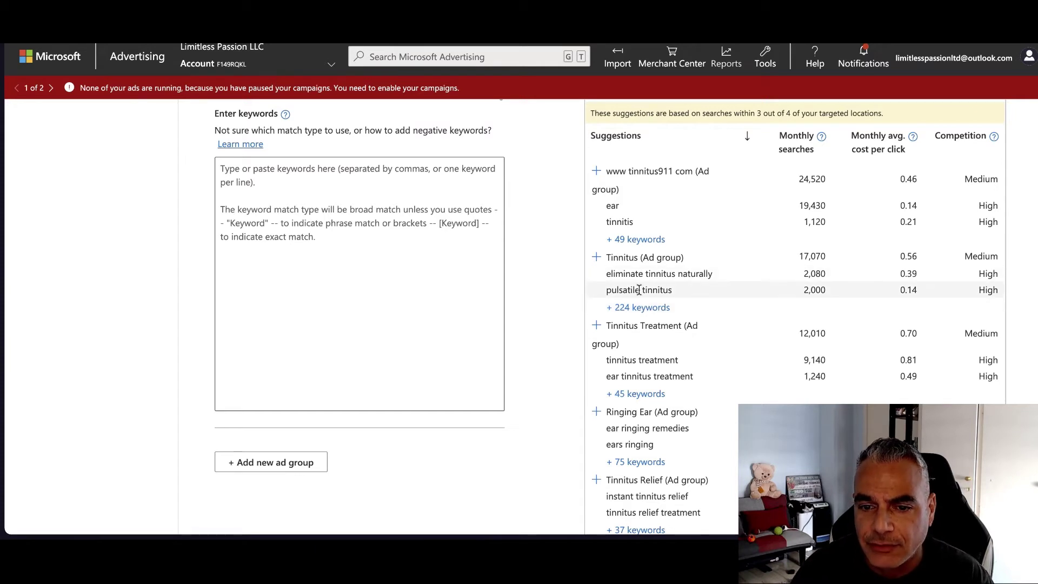
Add the suggested Tinnitus, Ringing Ear and Tinnitus Cure ad groups and save them
left_click(636, 263)
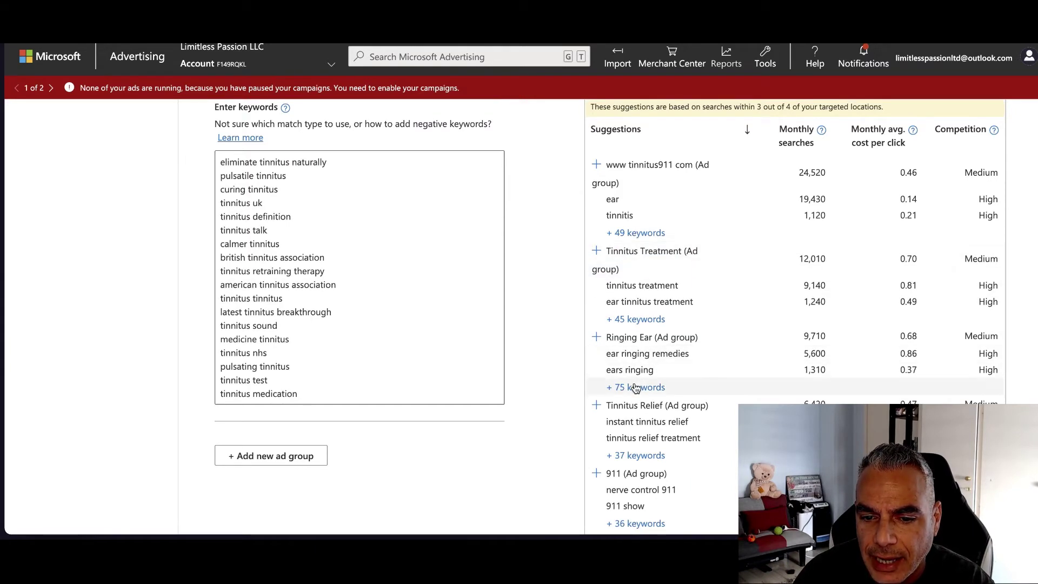
left_click(642, 341)
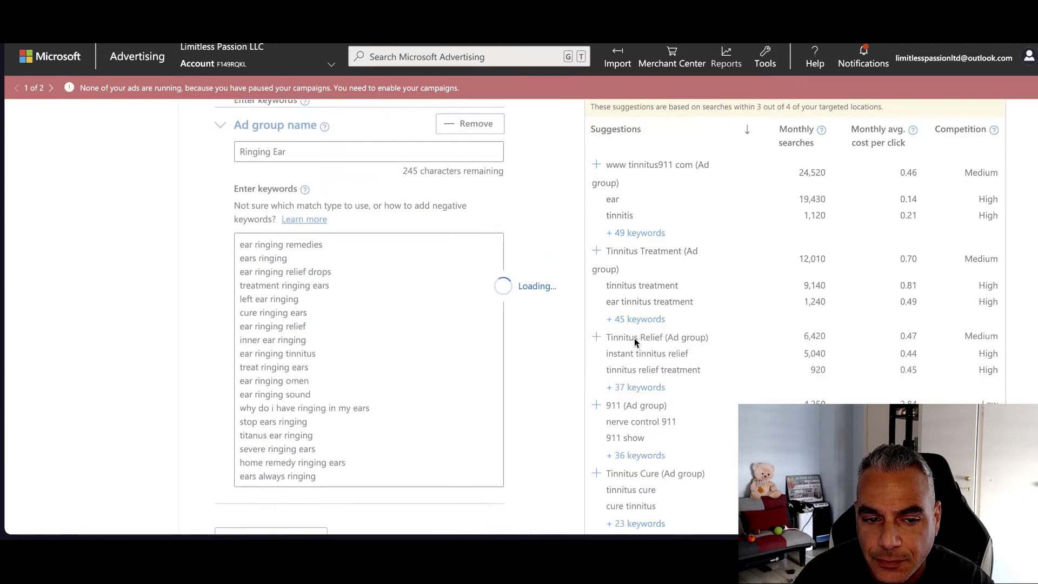
scroll(677, 398, "down", 3)
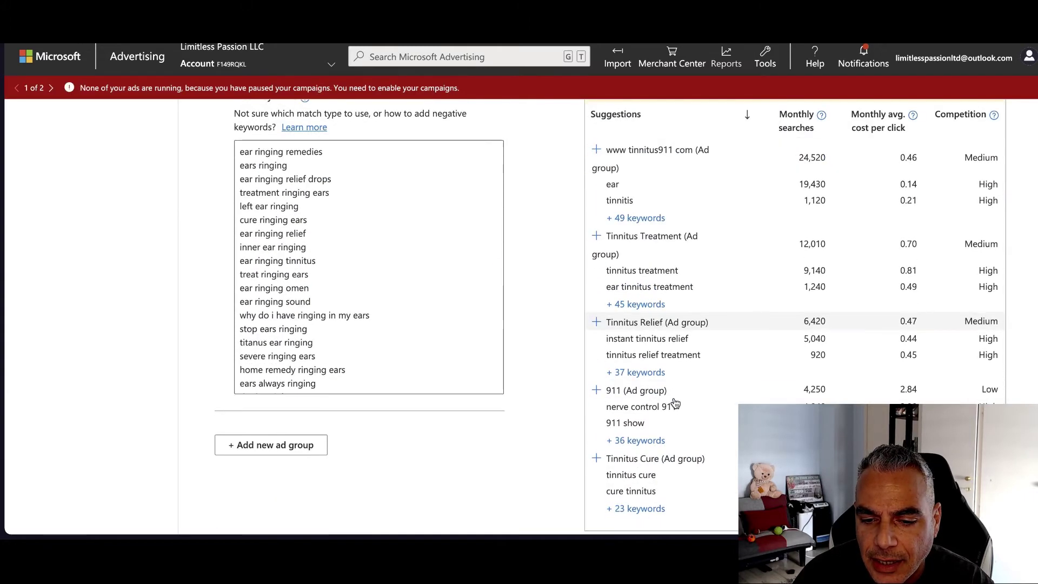
left_click(630, 403)
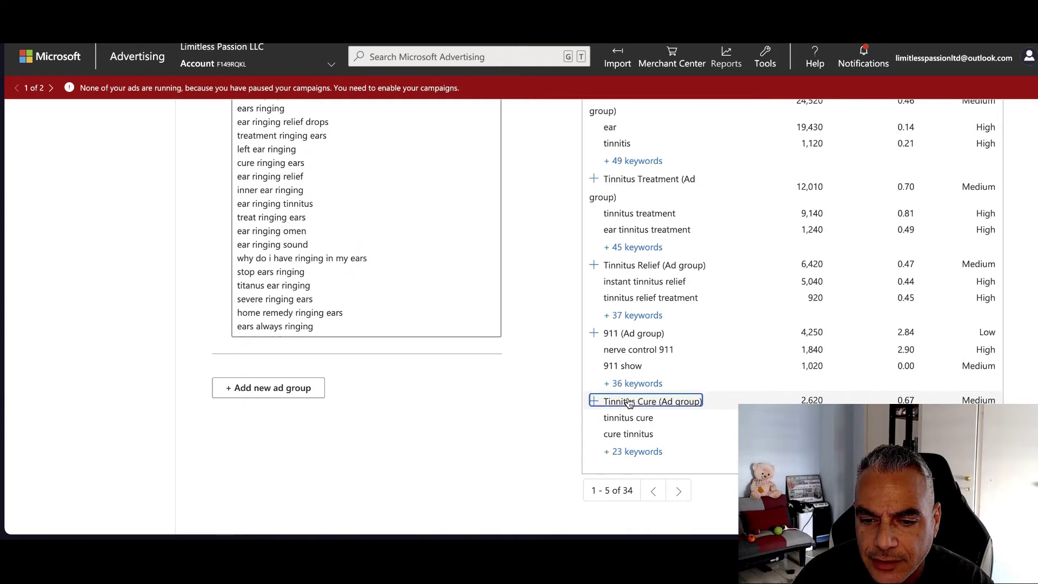
scroll(398, 423, "up", 8)
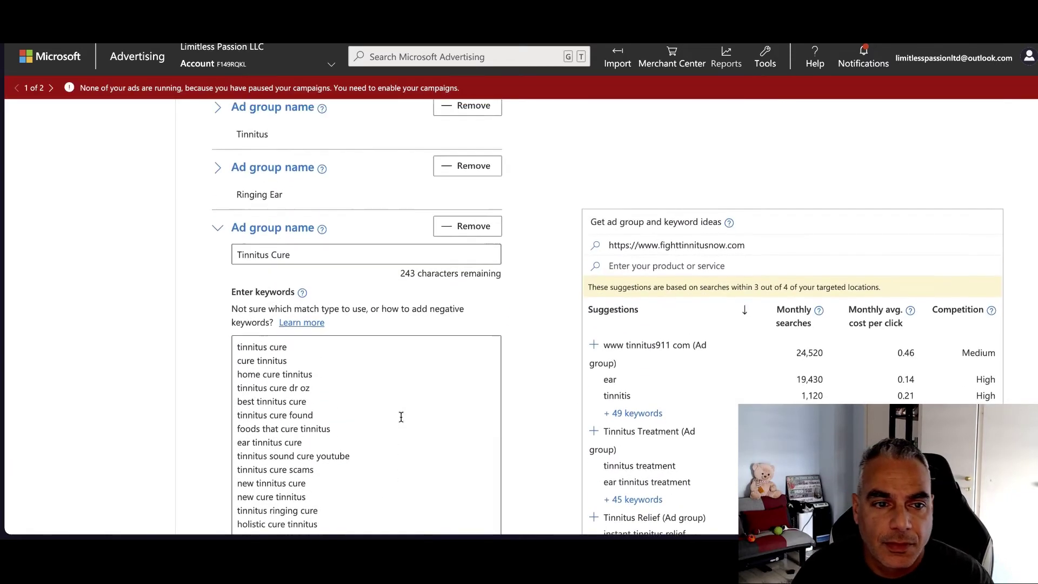
scroll(401, 416, "down", 3)
scroll(402, 417, "down", 10)
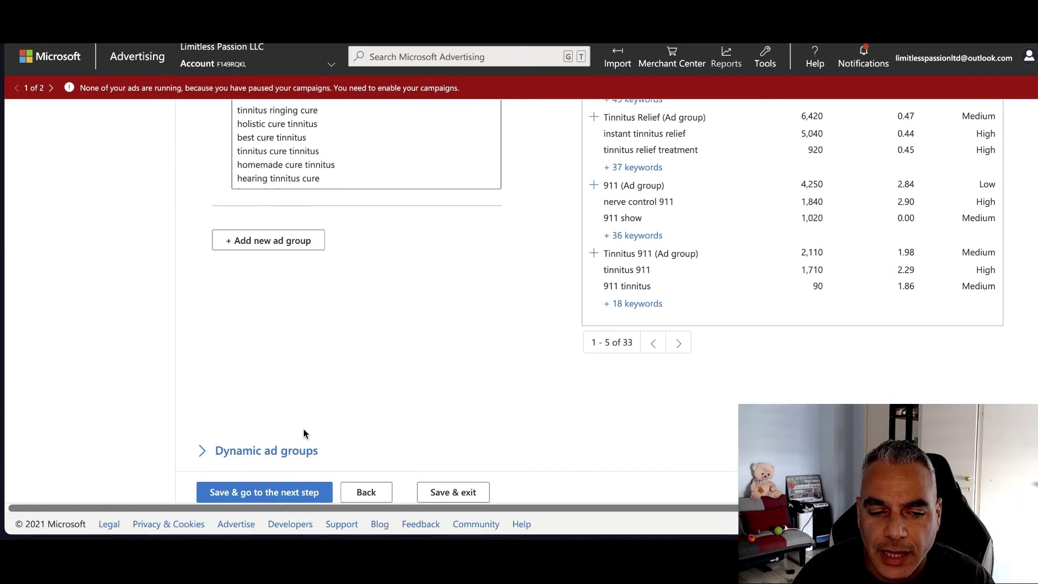
left_click(279, 493)
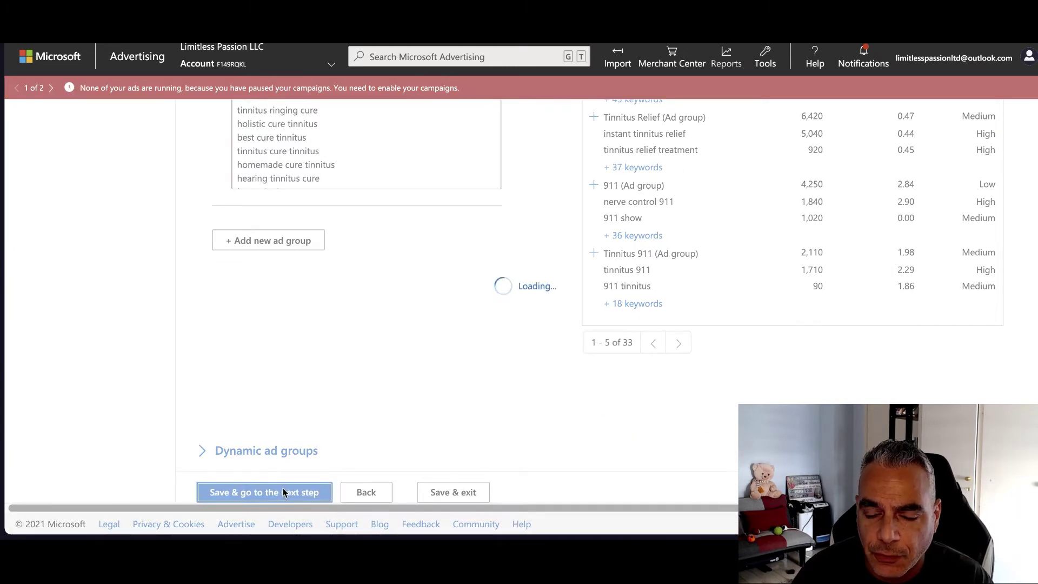
Start a new ad for the Tinnitus ad group and set its type to Expanded text ad
left_click(409, 275)
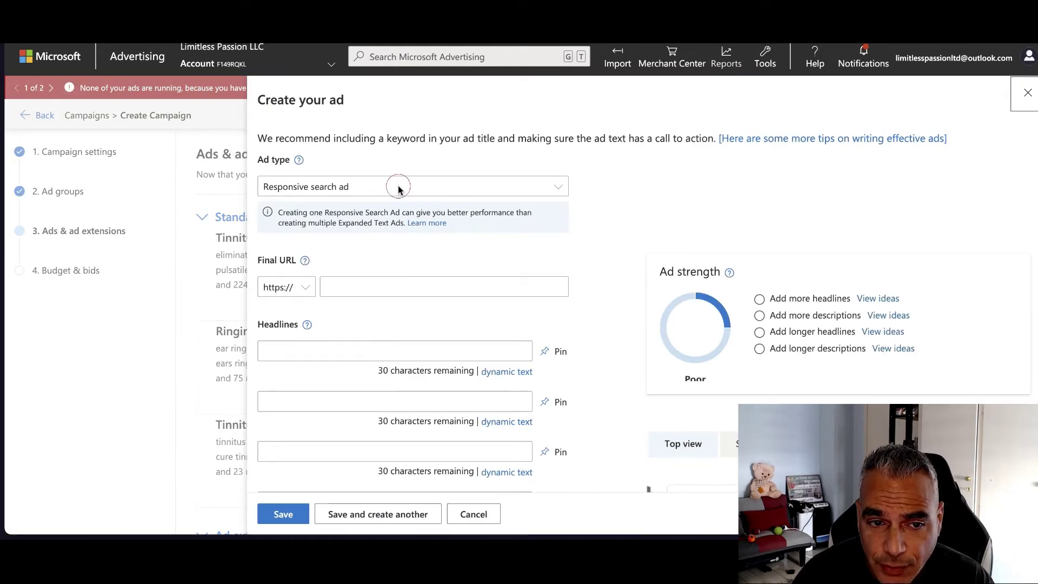
left_click(437, 185)
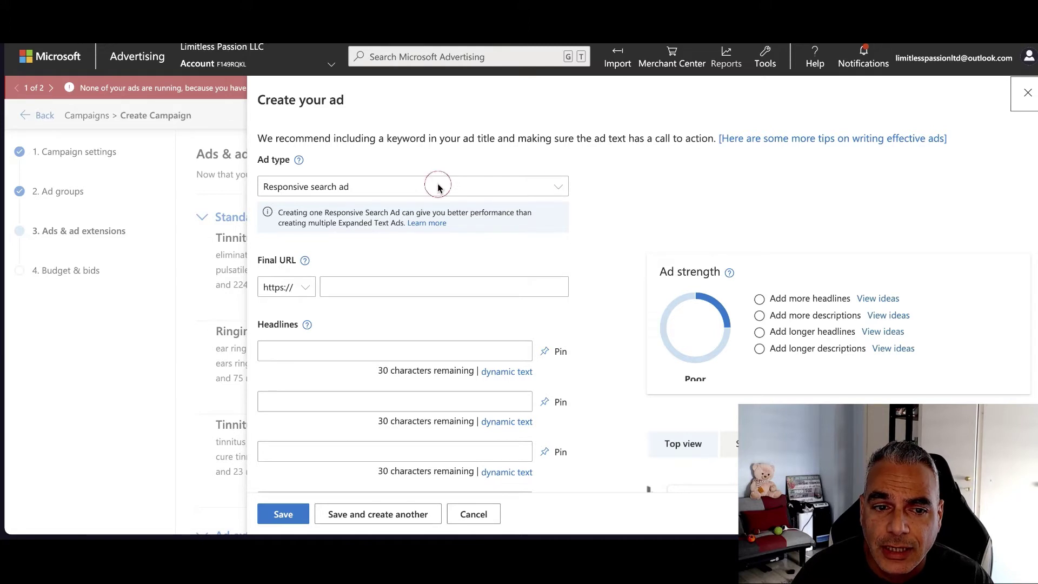
left_click(415, 186)
left_click(568, 184)
left_click(466, 185)
left_click(345, 184)
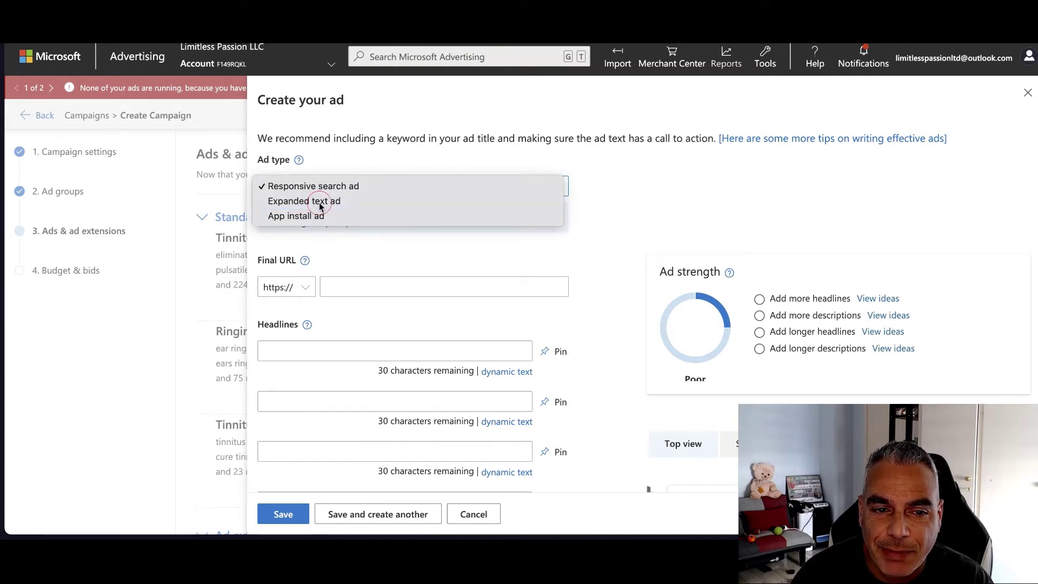
left_click(326, 200)
scroll(446, 270, "down", 3)
scroll(447, 270, "up", 3)
Paste the fighttinnitusnow.com landing page as the ad's final URL
left_click(400, 251)
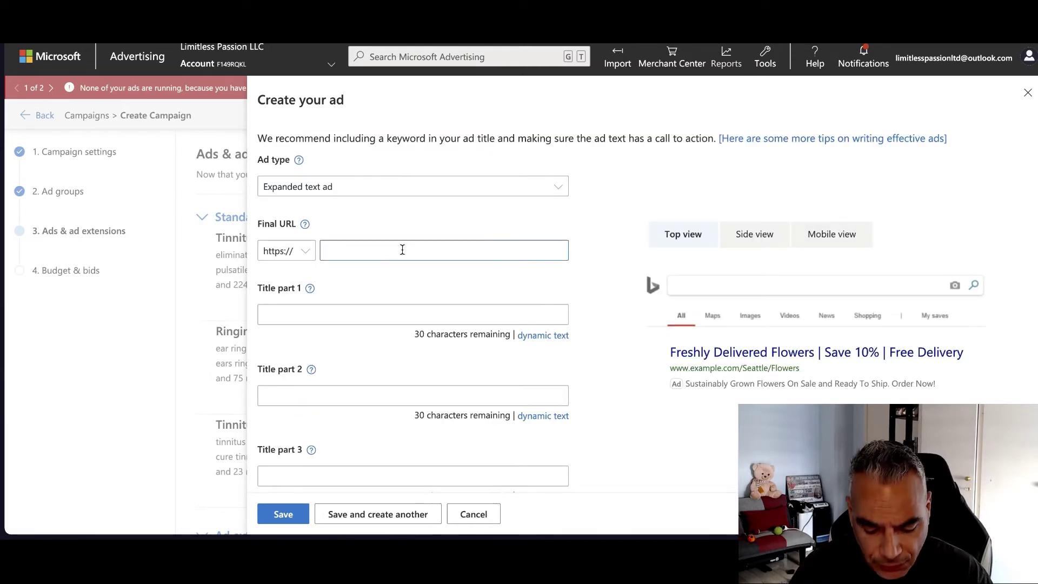
key("ctrl+v")
key("ctrl+a")
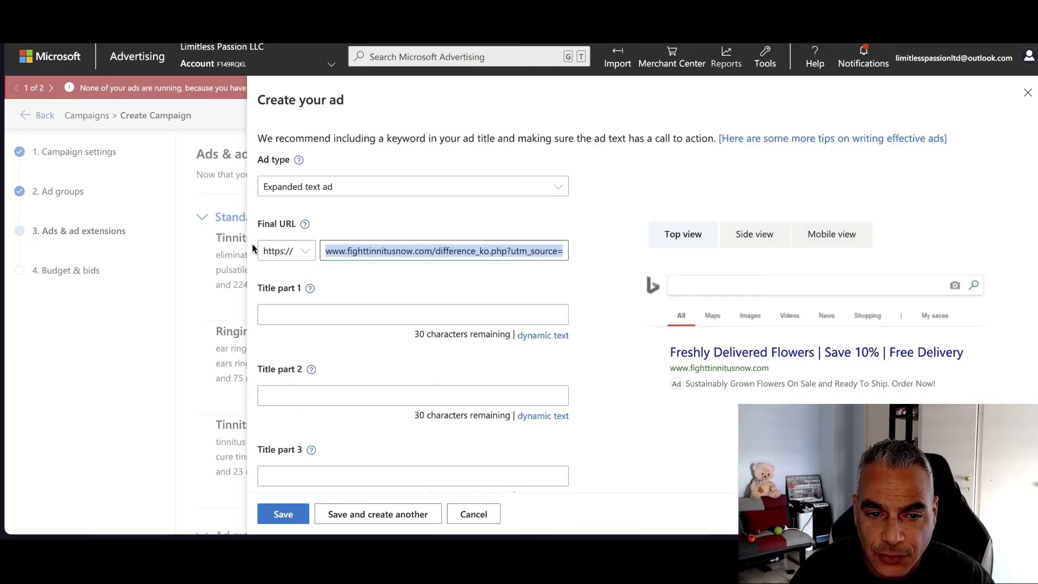
left_click(382, 278)
Paste the Maxbounty tracking link as the ad's mobile URL
scroll(378, 287, "down", 1)
scroll(378, 292, "down", 7)
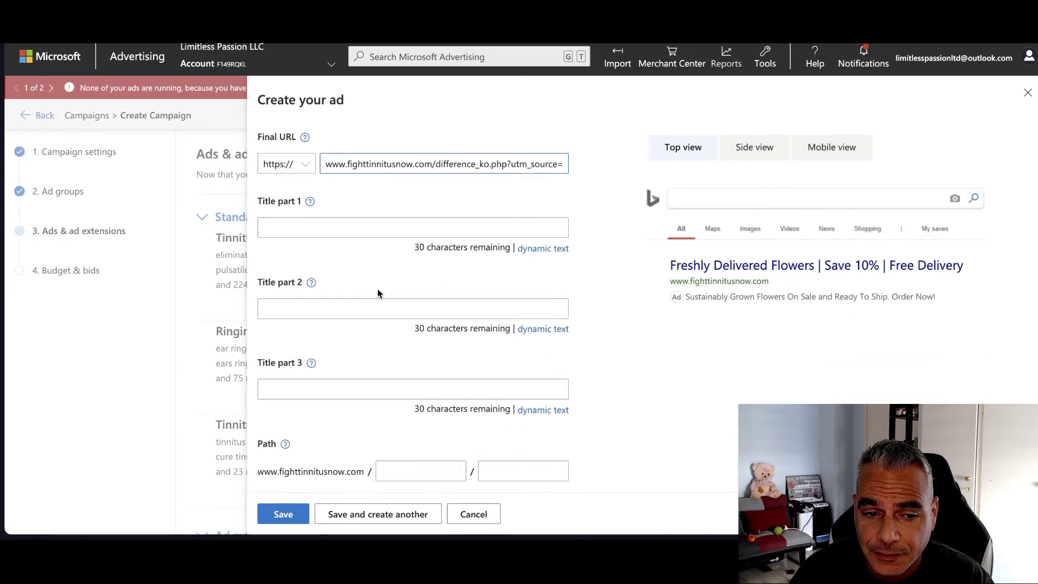
scroll(379, 294, "down", 2)
scroll(379, 294, "up", 8)
scroll(379, 300, "down", 5)
scroll(402, 390, "down", 3)
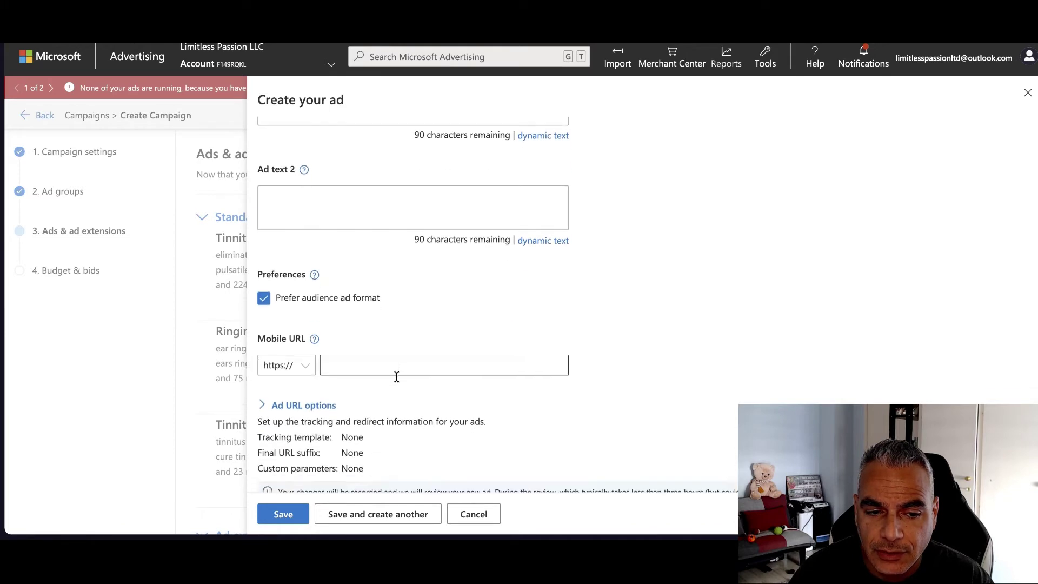
left_click(389, 352)
key("ctrl+v")
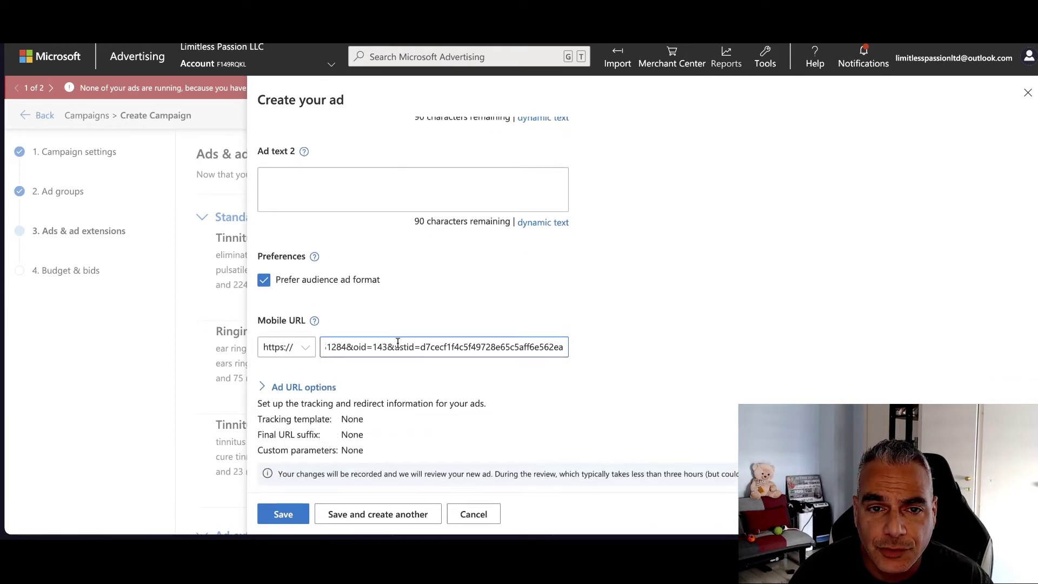
scroll(397, 342, "up", 10)
left_click(380, 314)
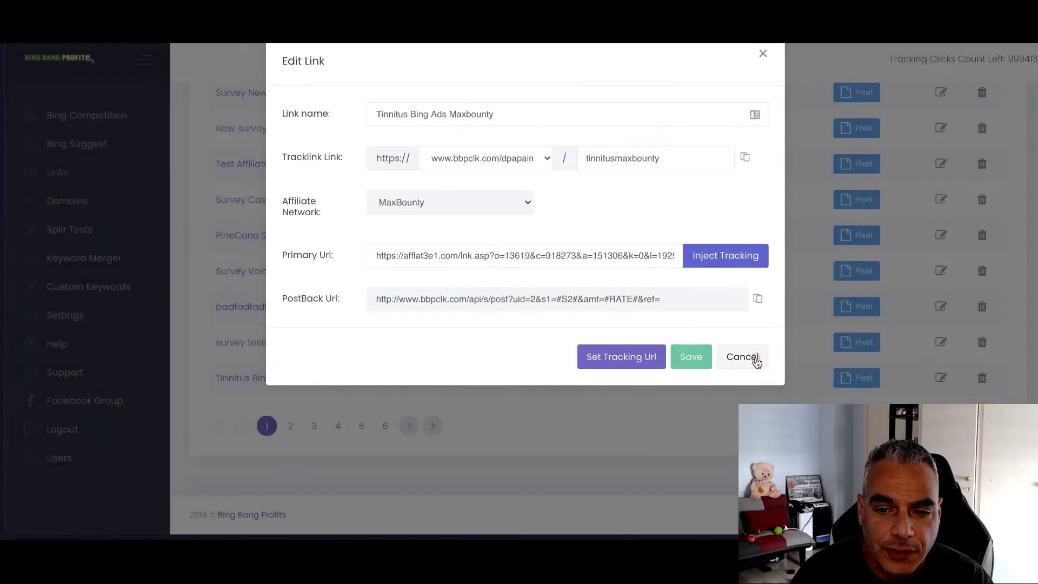
Cancel the Edit Link dialog and save 'tinnitus' as a new Bing Competition keyword
left_click(755, 359)
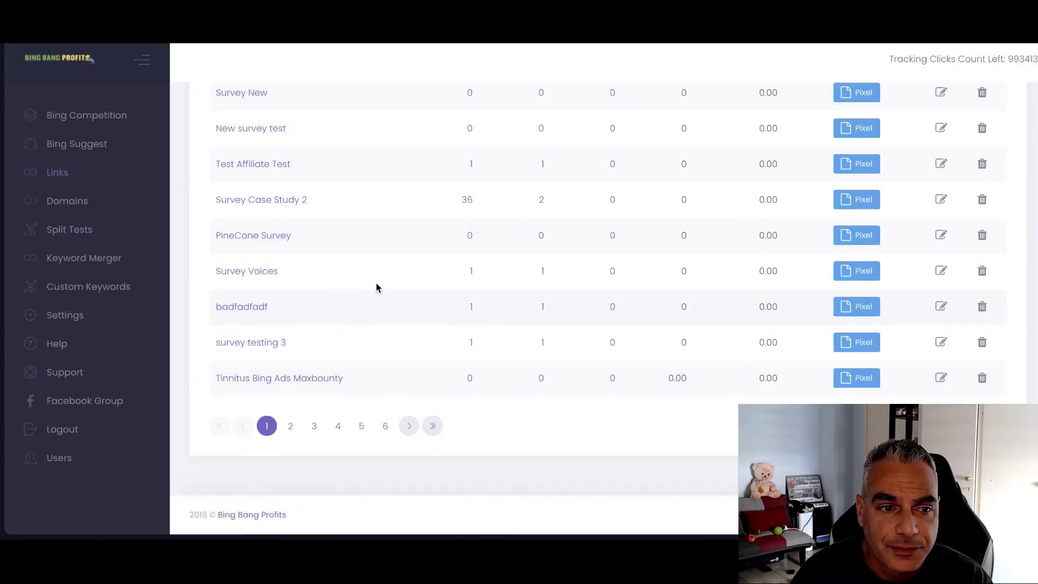
left_click(108, 120)
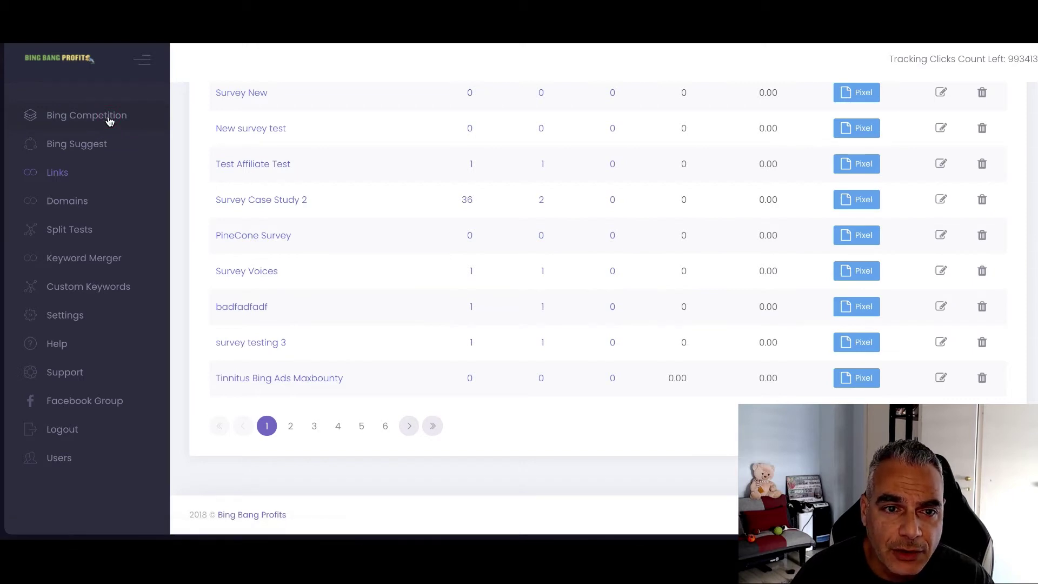
left_click(417, 188)
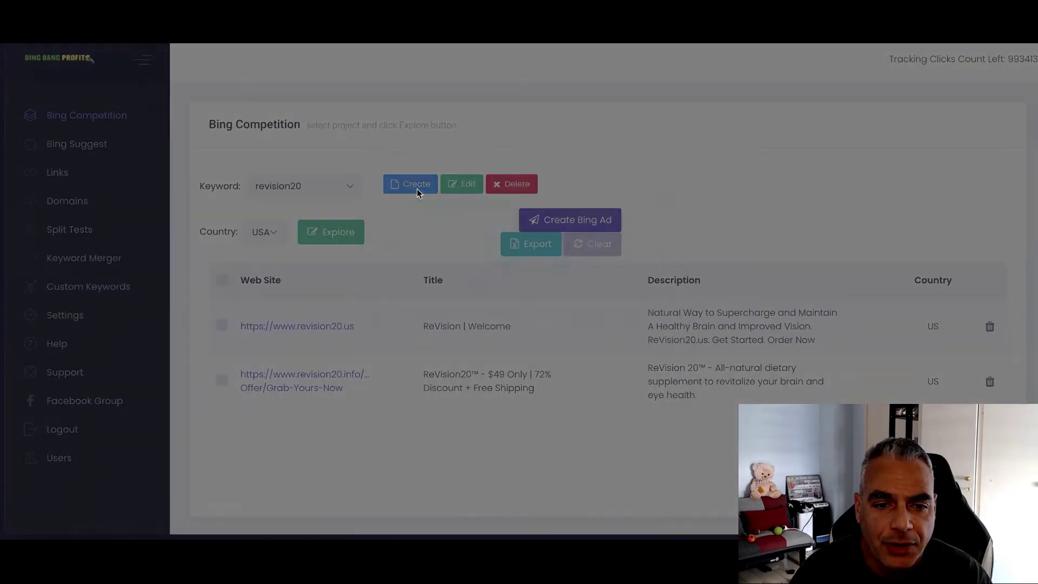
type("tinnitus")
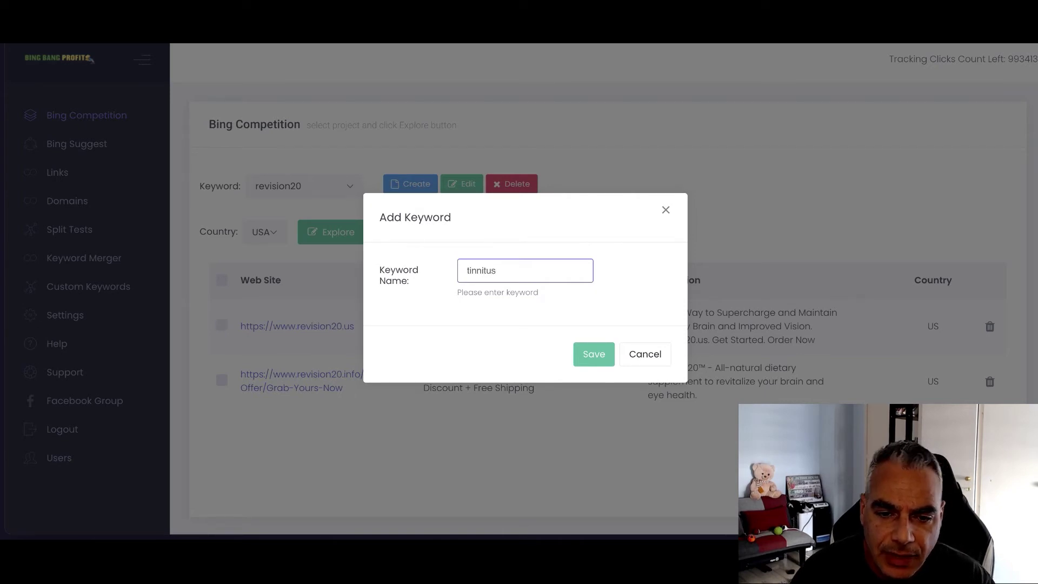
left_click(590, 356)
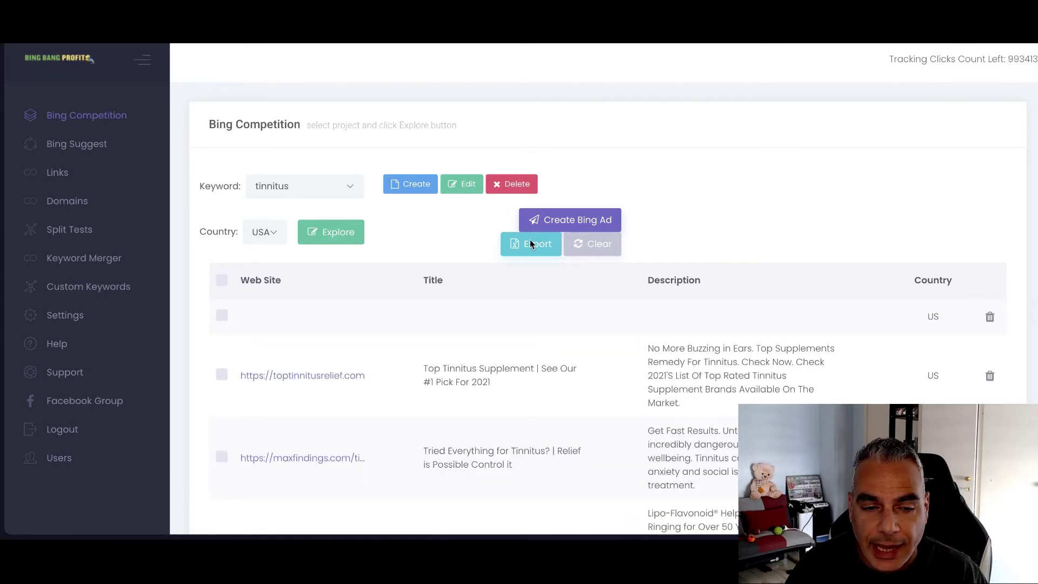
Copy 'Tried Everything for Tinnitus?' from the maxfindings competitor ad into Title part 1
scroll(459, 252, "down", 4)
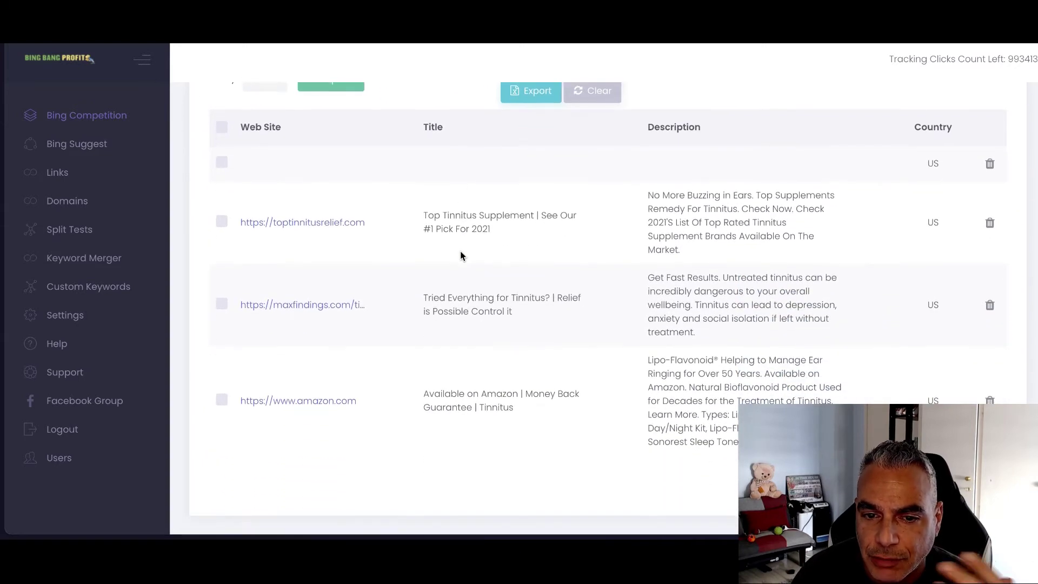
scroll(461, 254, "up", 2)
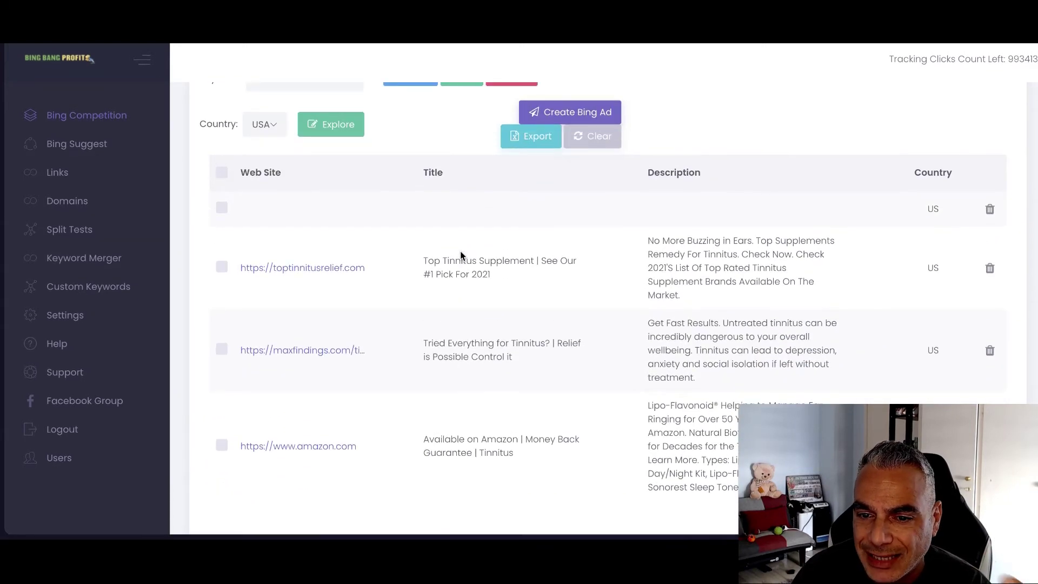
scroll(461, 254, "down", 2)
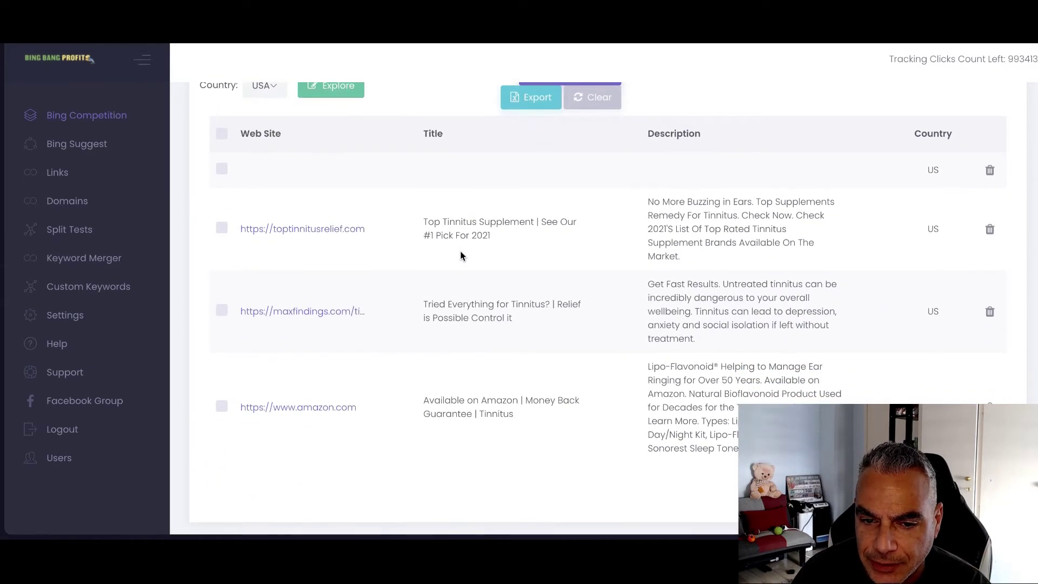
left_click(411, 234)
left_click_drag(416, 236, 551, 236)
key("ctrl+c")
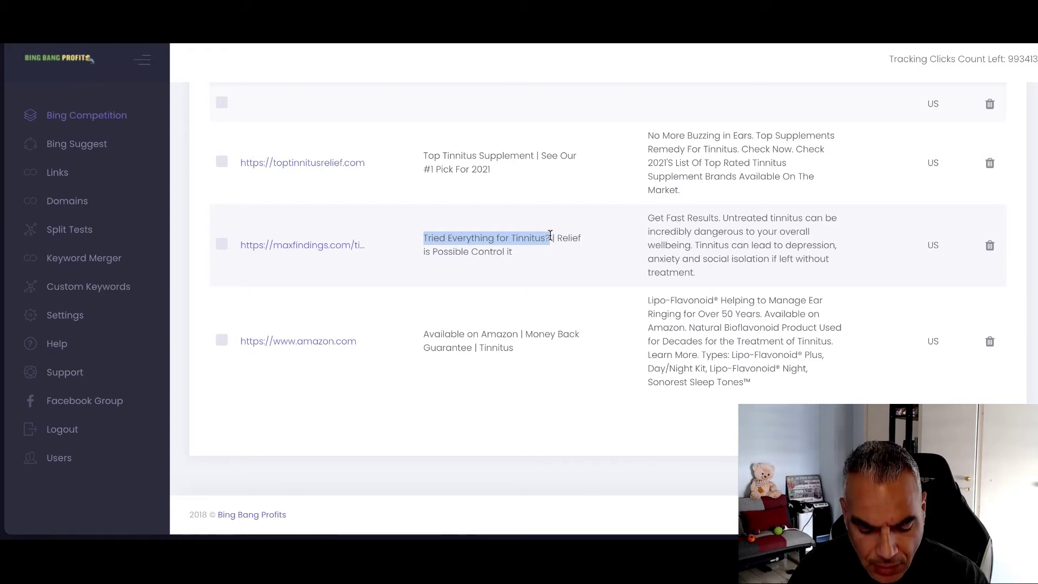
key("alt+Tab")
left_click(341, 316)
key("ctrl+v")
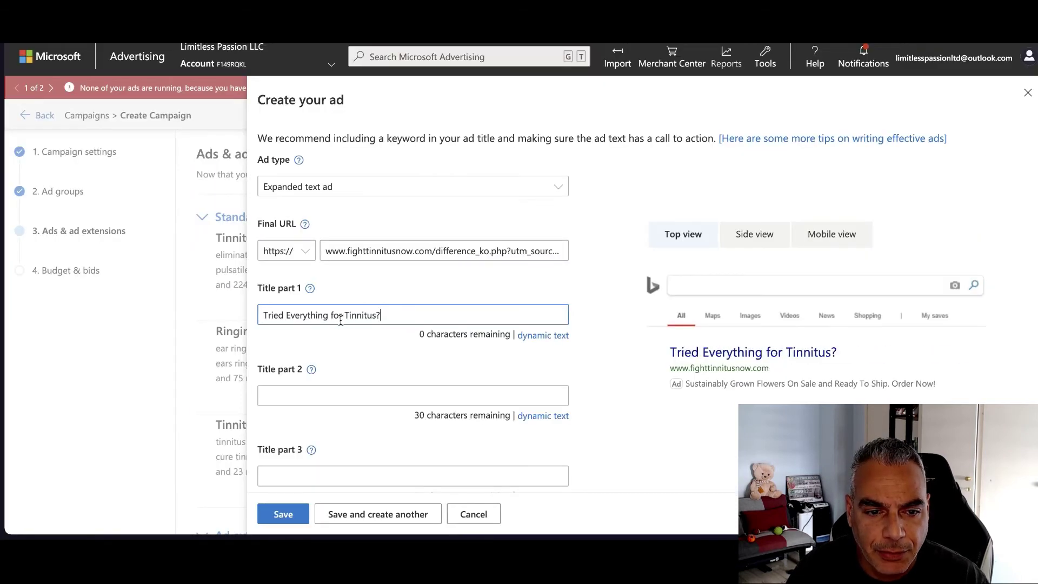
Copy 'Relief is Possible Control it' from the same competitor title into Title part 2
left_click(346, 394)
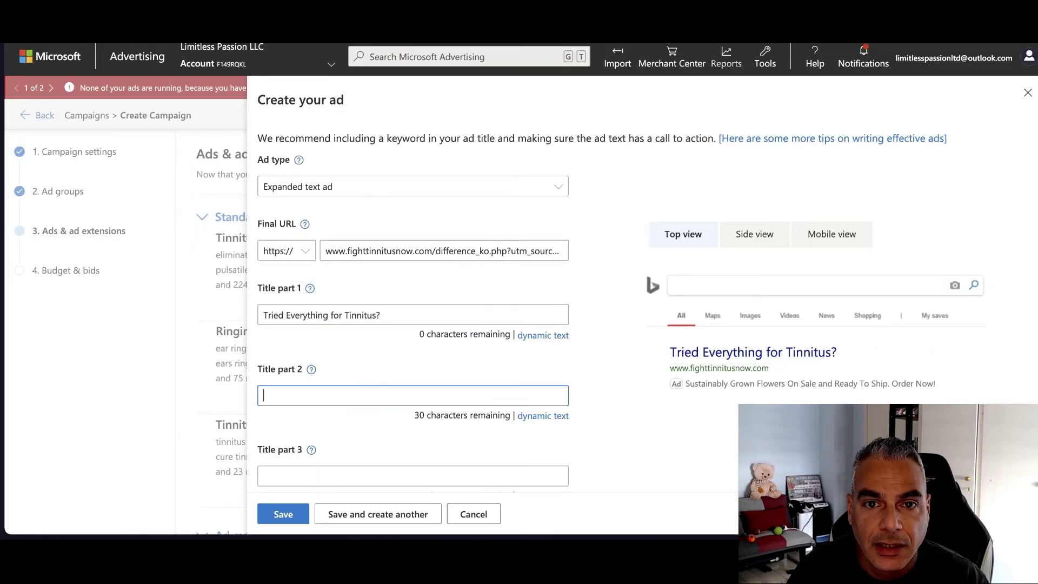
key("alt+Tab")
left_click(556, 237)
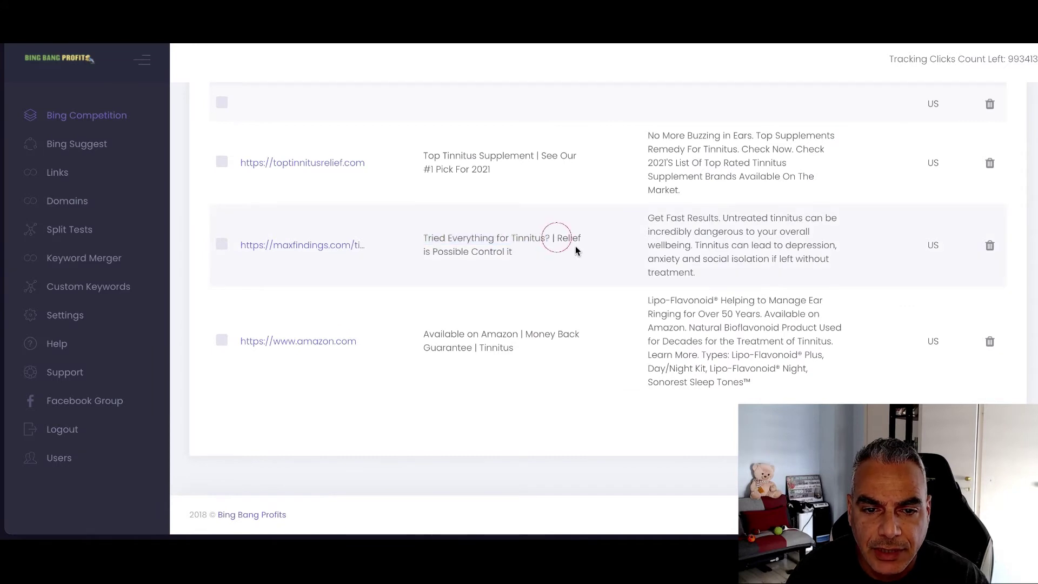
left_click_drag(553, 239, 580, 253)
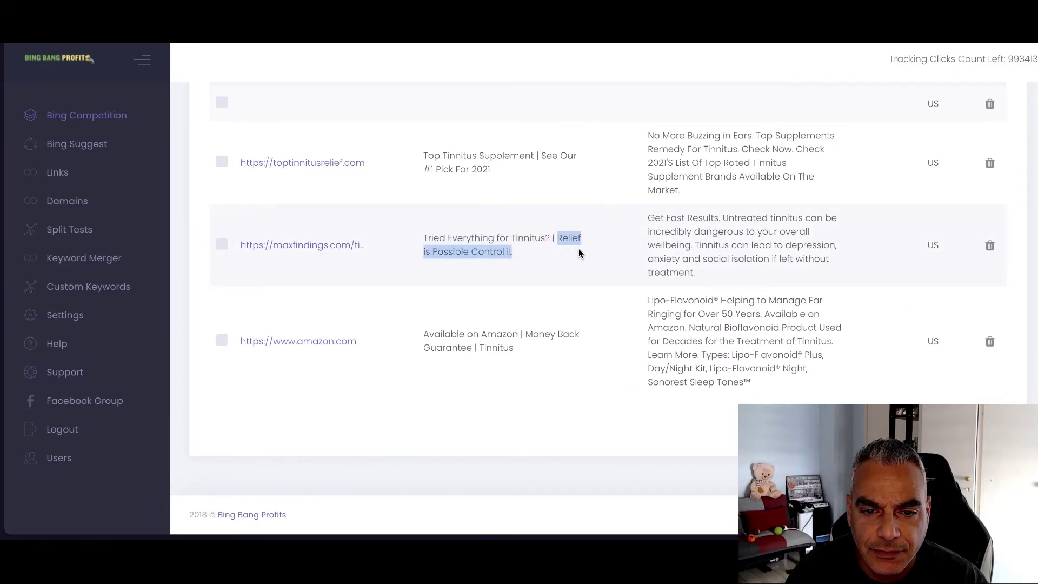
right_click(563, 239)
left_click(581, 265)
key("alt+Tab")
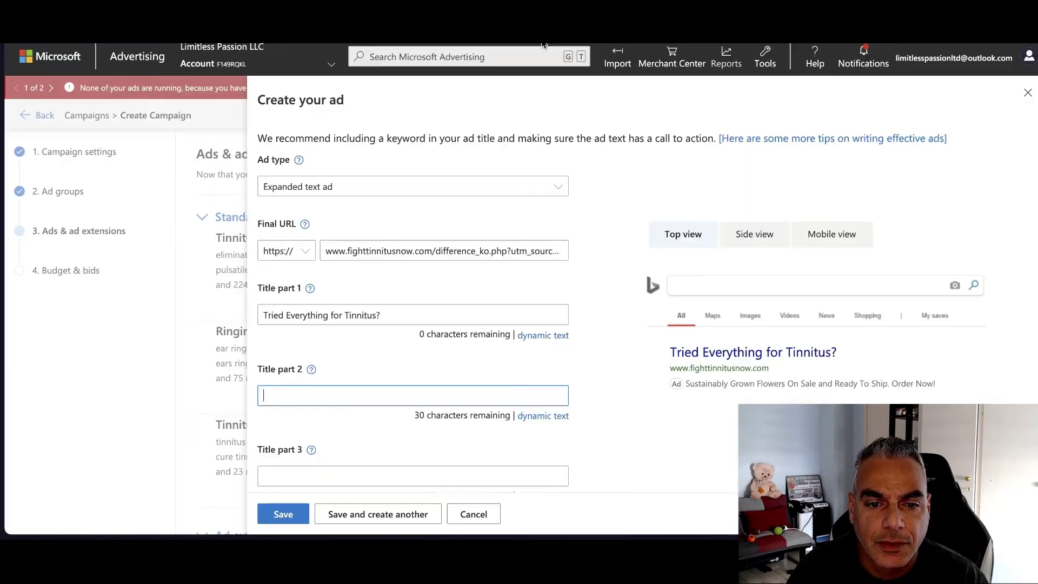
left_click(365, 387)
key("ctrl+v")
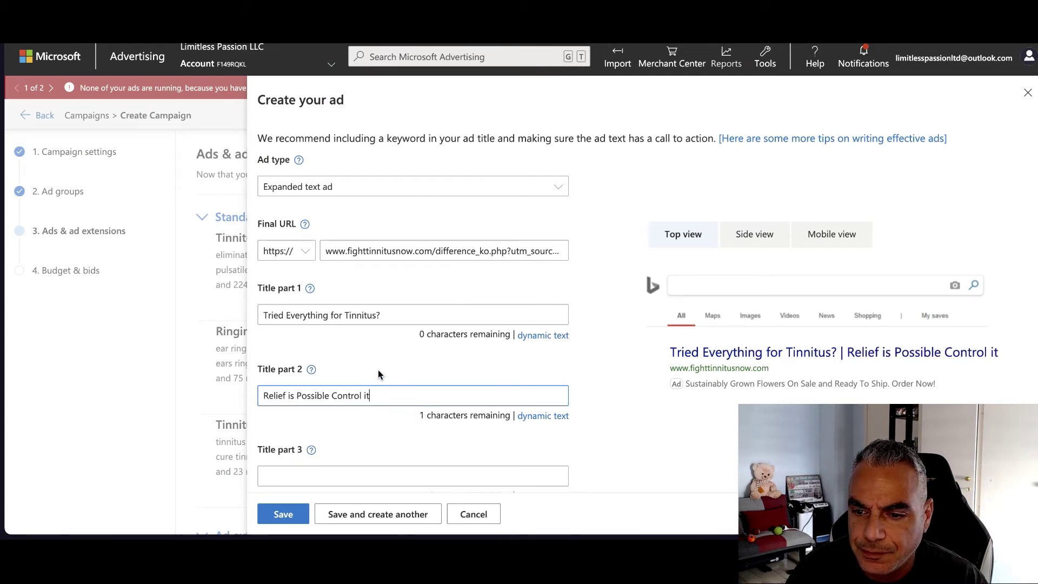
scroll(378, 370, "down", 1)
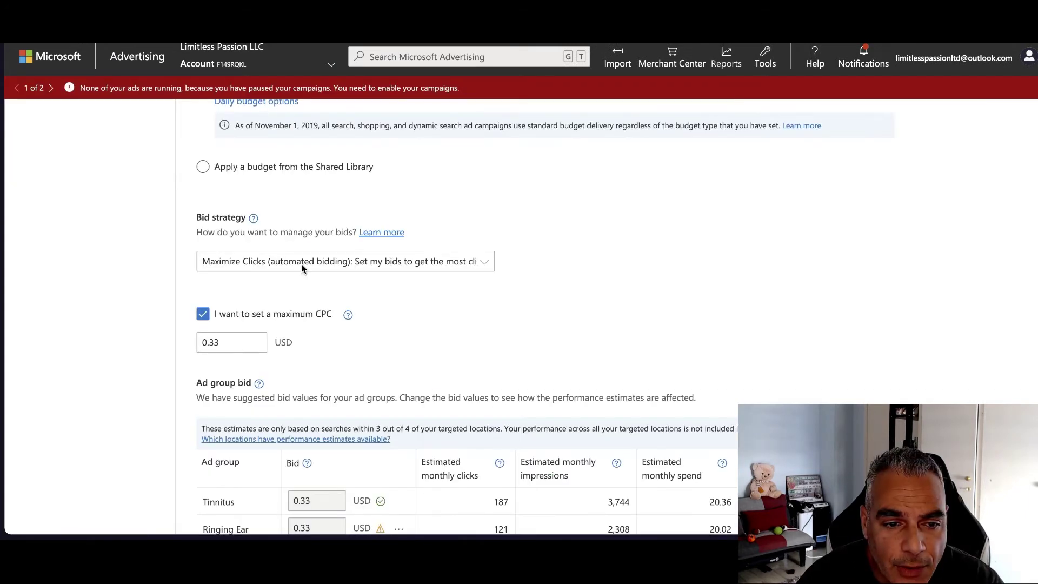
Keep Maximize Clicks bidding and set the maximum CPC to 0.33 USD
scroll(241, 281, "up", 1)
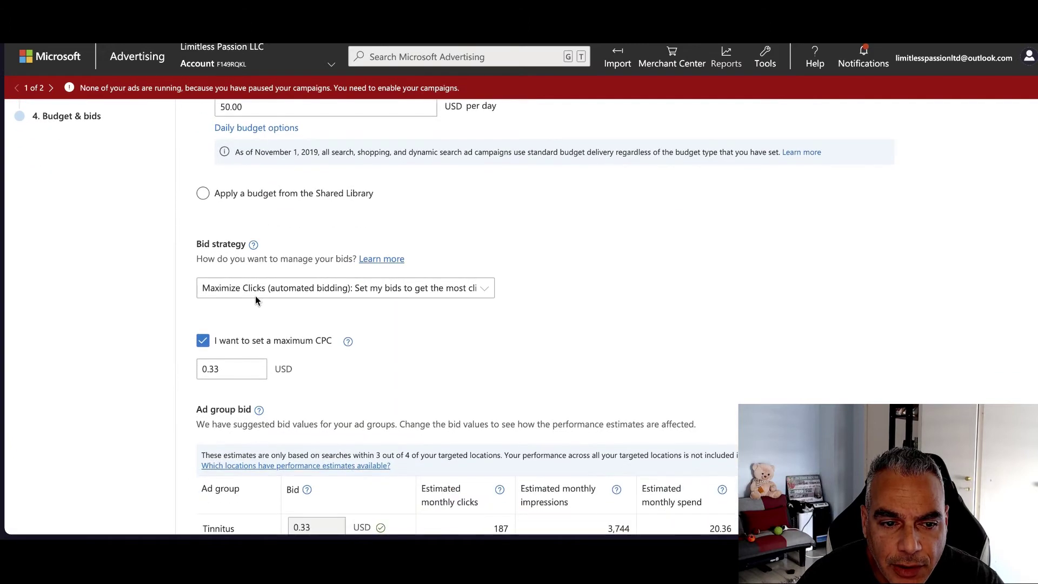
left_click(301, 290)
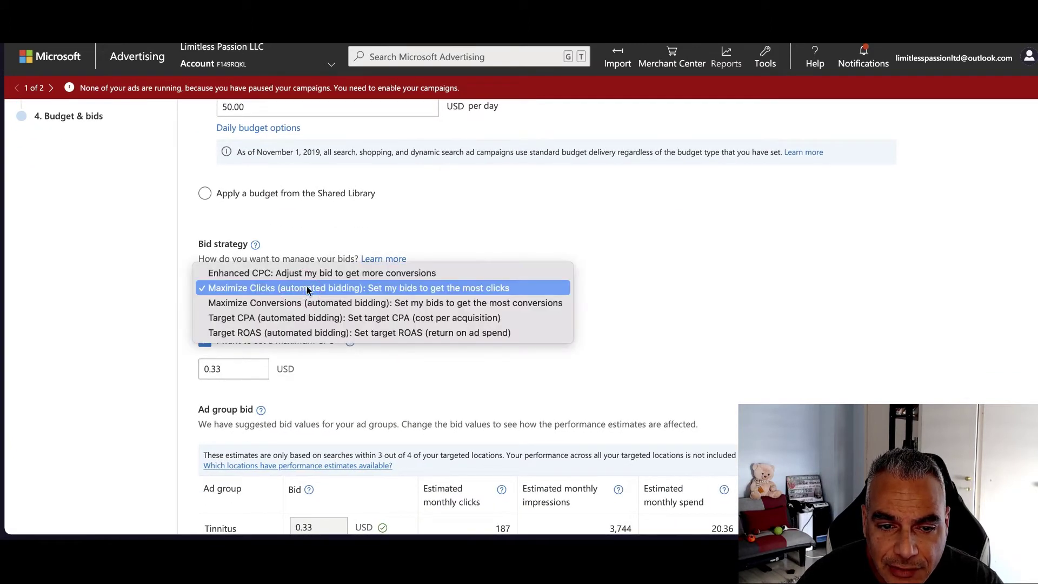
left_click(309, 289)
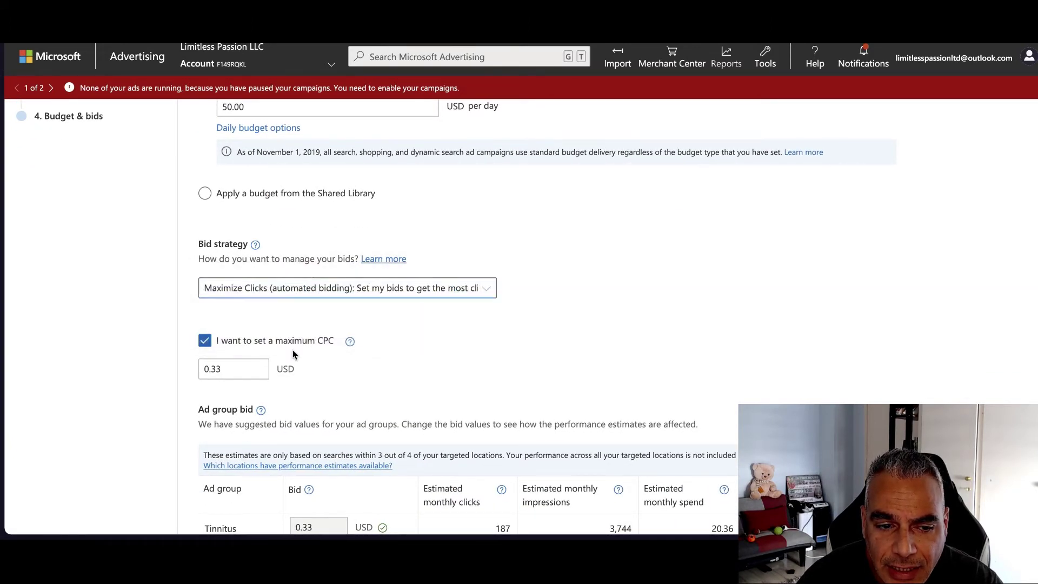
scroll(293, 349, "down", 1)
left_click_drag(258, 306, 158, 307)
key("BackSpace")
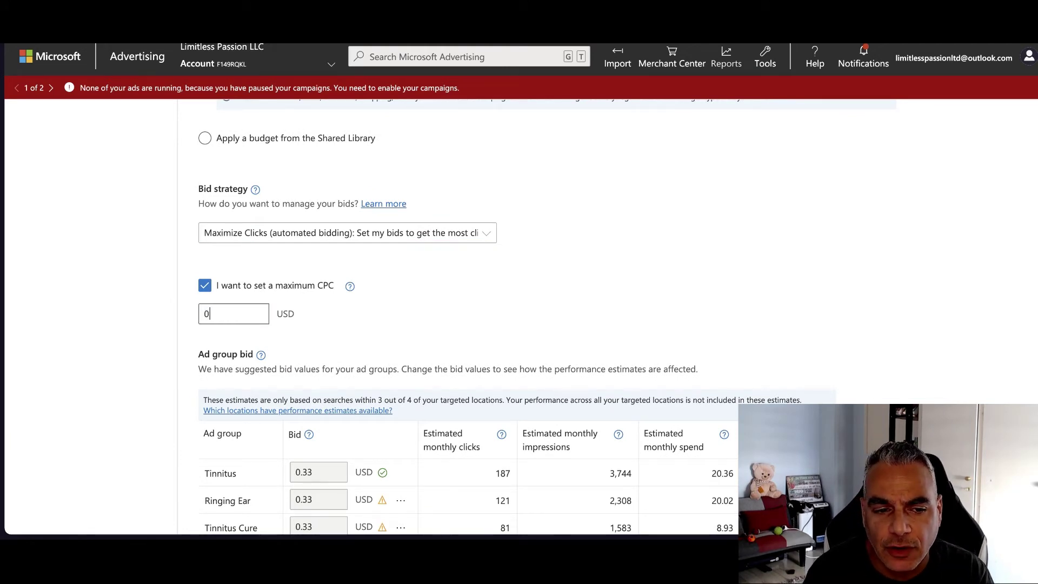
scroll(157, 308, "down", 1)
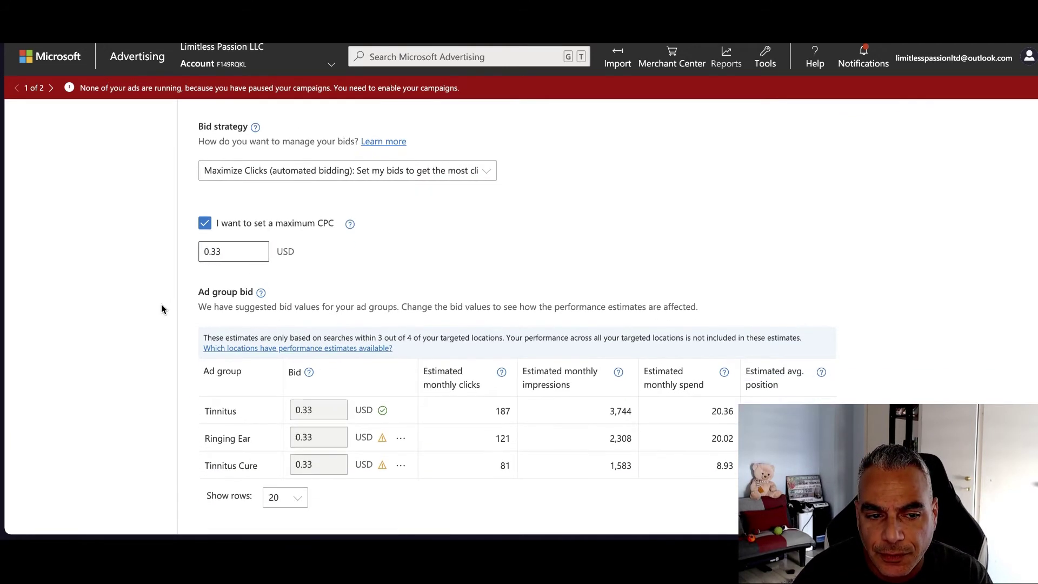
left_click_drag(240, 249, 206, 249)
left_click(411, 253)
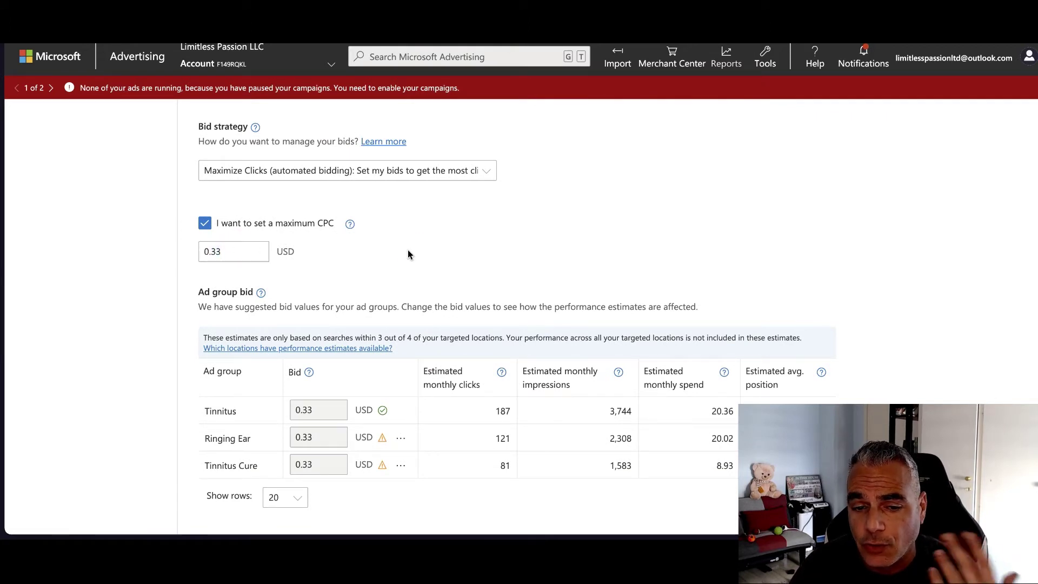
left_click(232, 251)
left_click_drag(232, 251, 180, 249)
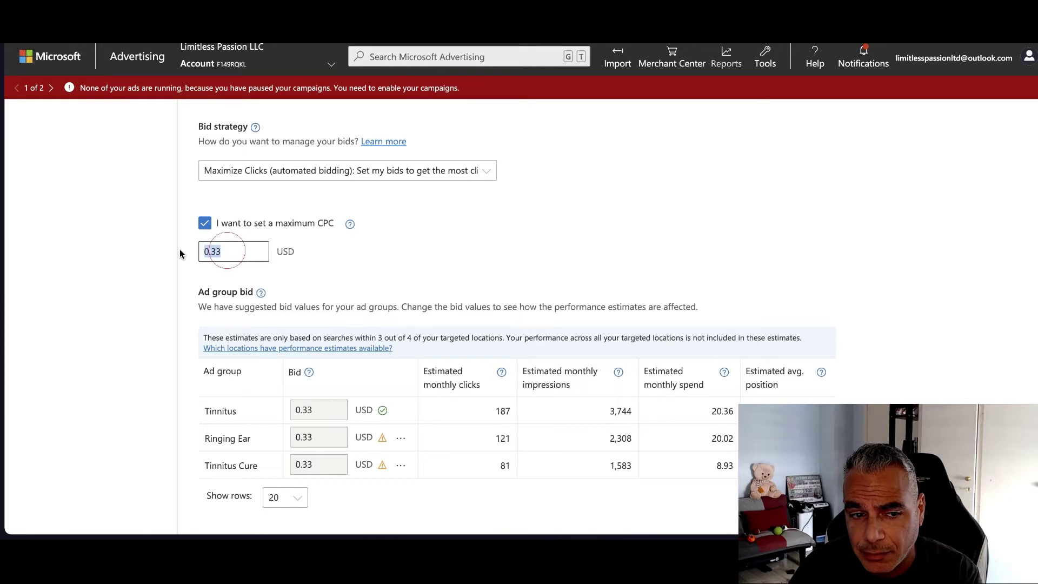
left_click(382, 257)
Expand the Campaign targets section of the Budget & bids step
scroll(378, 262, "down", 3)
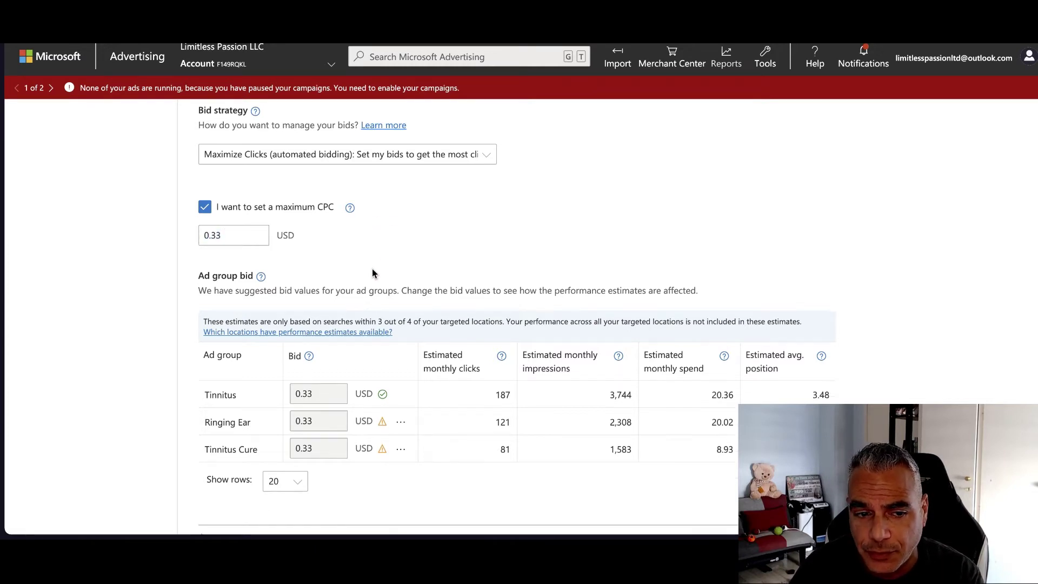
scroll(362, 284, "up", 2)
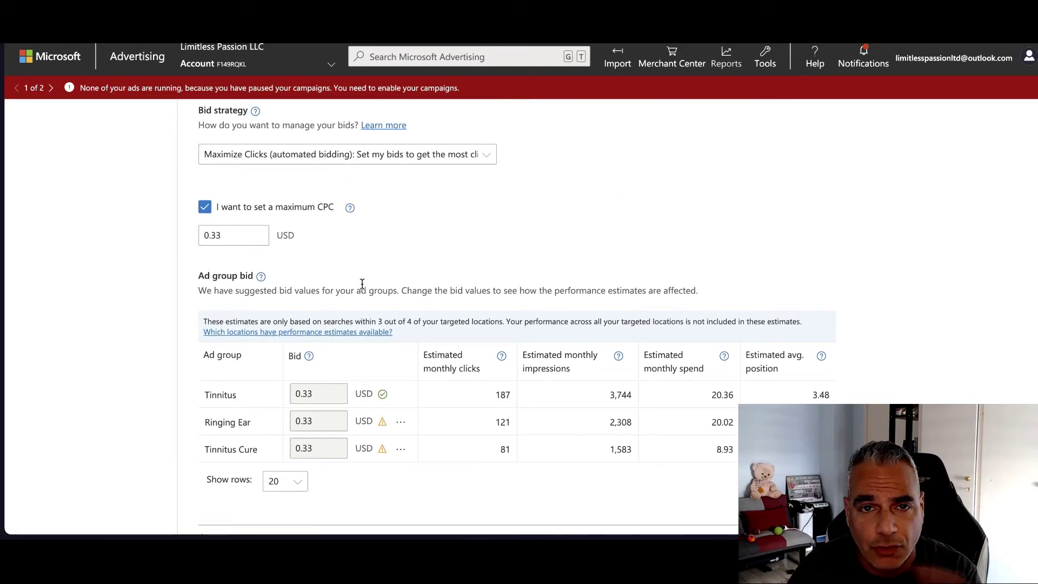
scroll(362, 284, "down", 1)
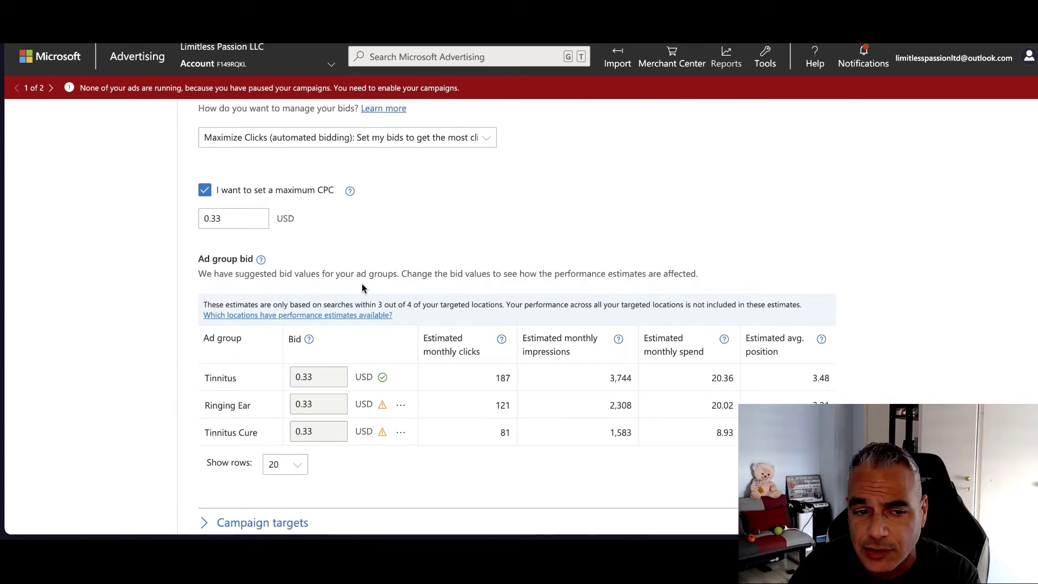
scroll(361, 290, "down", 2)
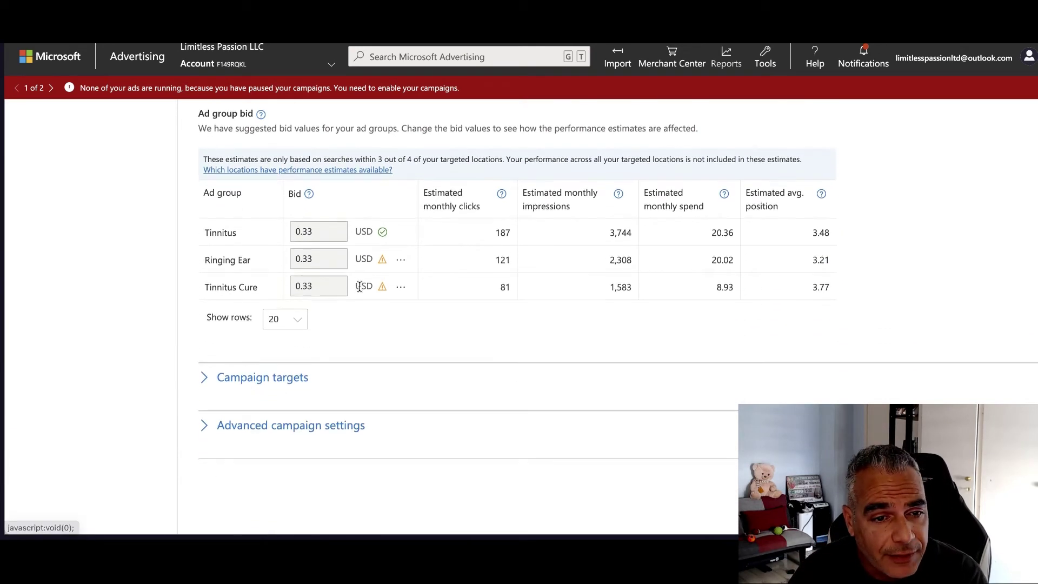
scroll(324, 314, "down", 1)
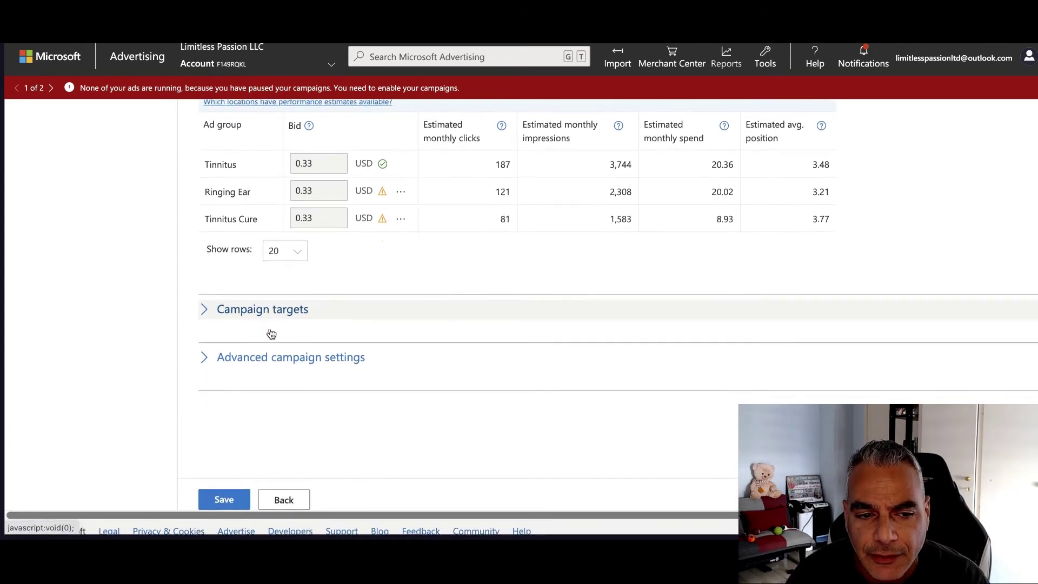
left_click(270, 316)
scroll(313, 323, "down", 1)
scroll(308, 332, "down", 4)
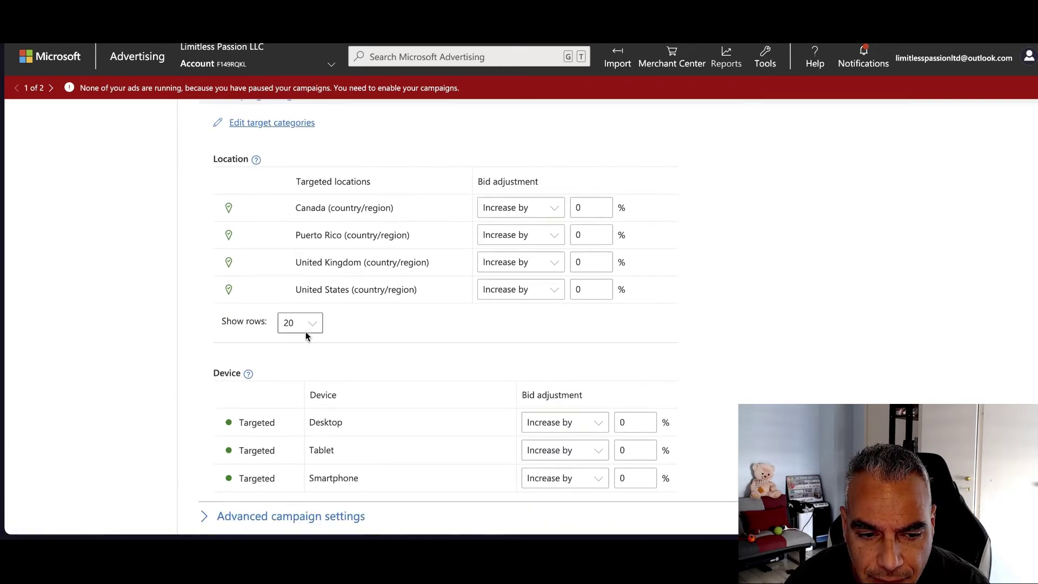
scroll(294, 287, "up", 6)
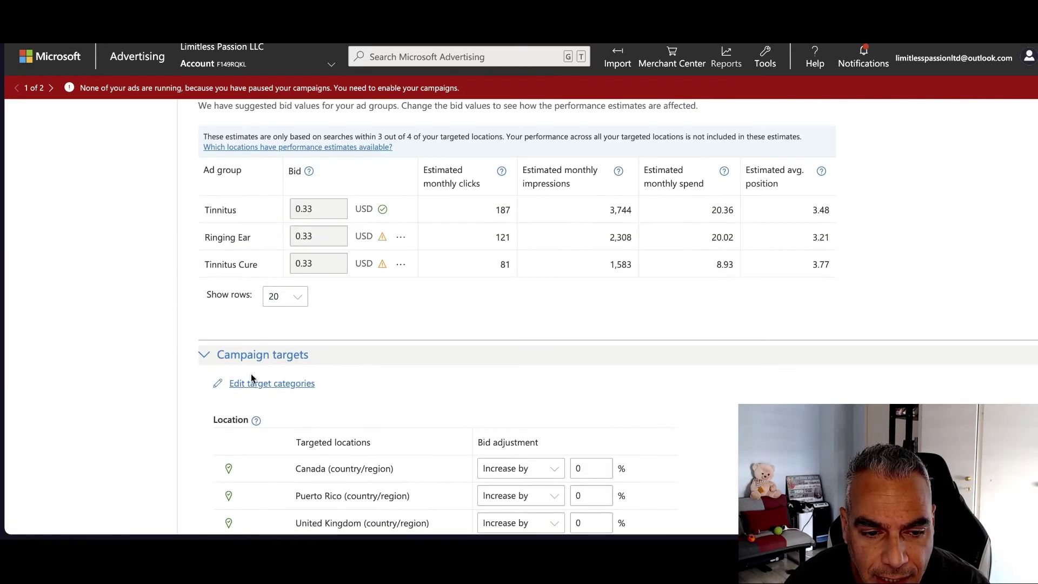
Add Age to the campaign's target categories
left_click(252, 381)
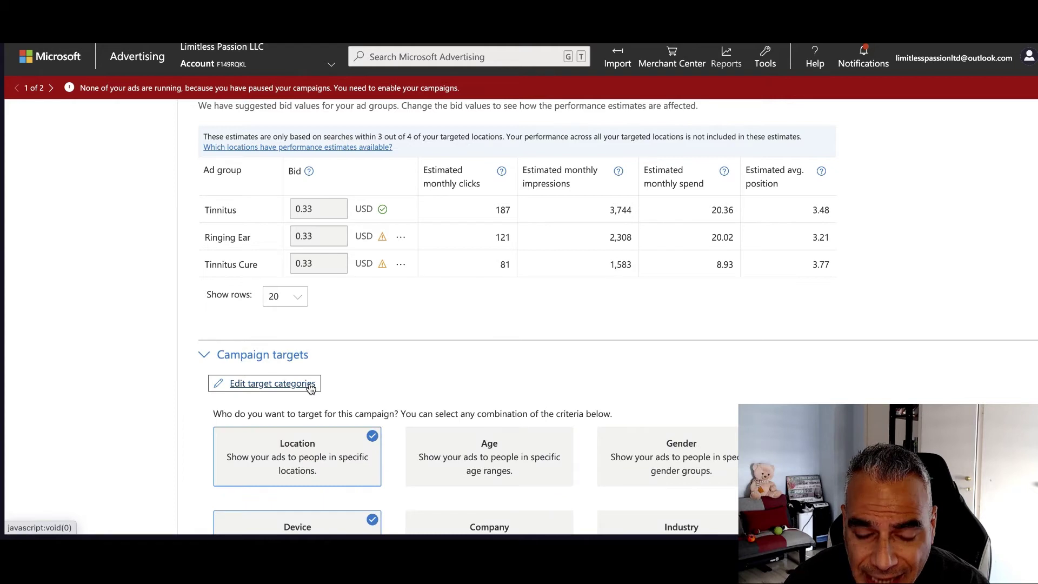
scroll(310, 386, "down", 2)
scroll(310, 301, "down", 2)
left_click(487, 291)
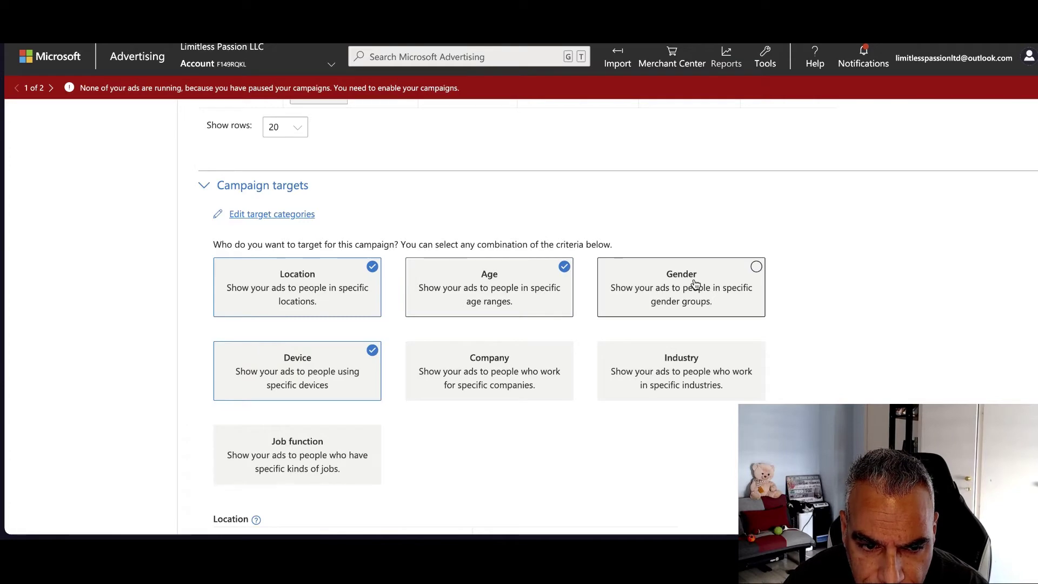
scroll(470, 394, "down", 3)
scroll(469, 393, "up", 5)
scroll(534, 374, "down", 2)
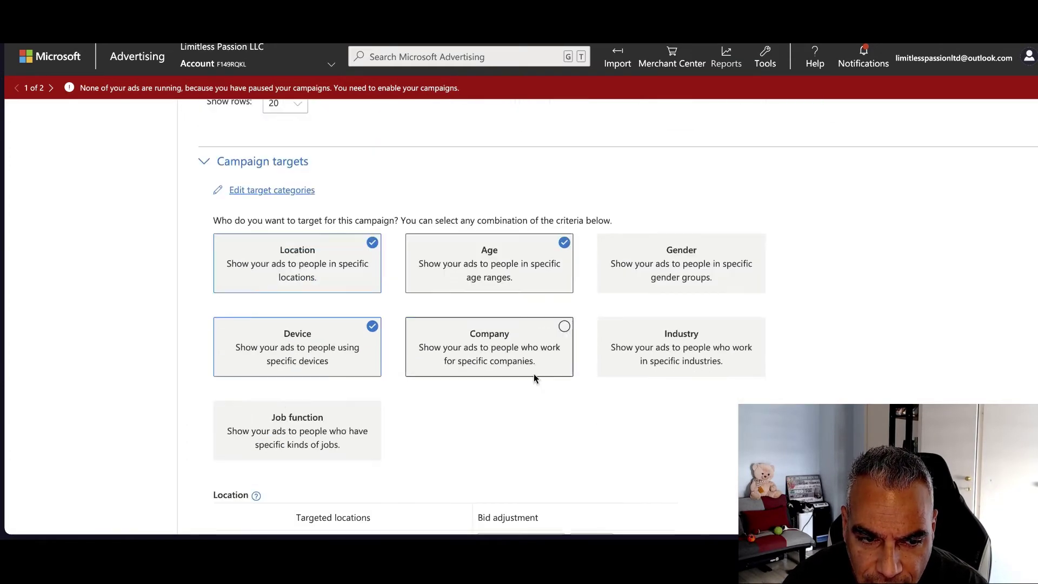
scroll(524, 392, "down", 8)
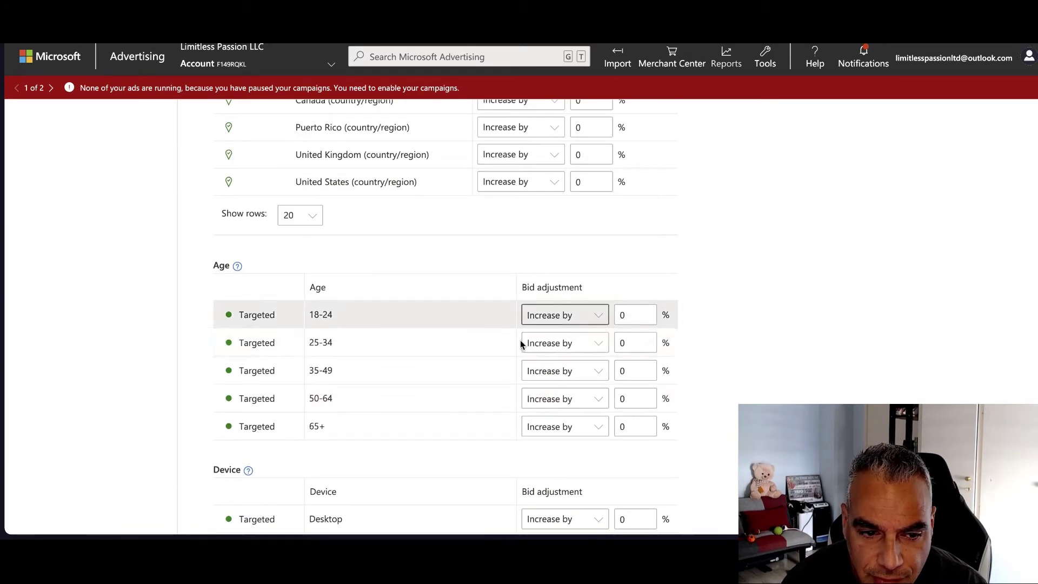
Decrease bids by 90% for ages 18-24, 25-34 and 35-49
left_click(565, 315)
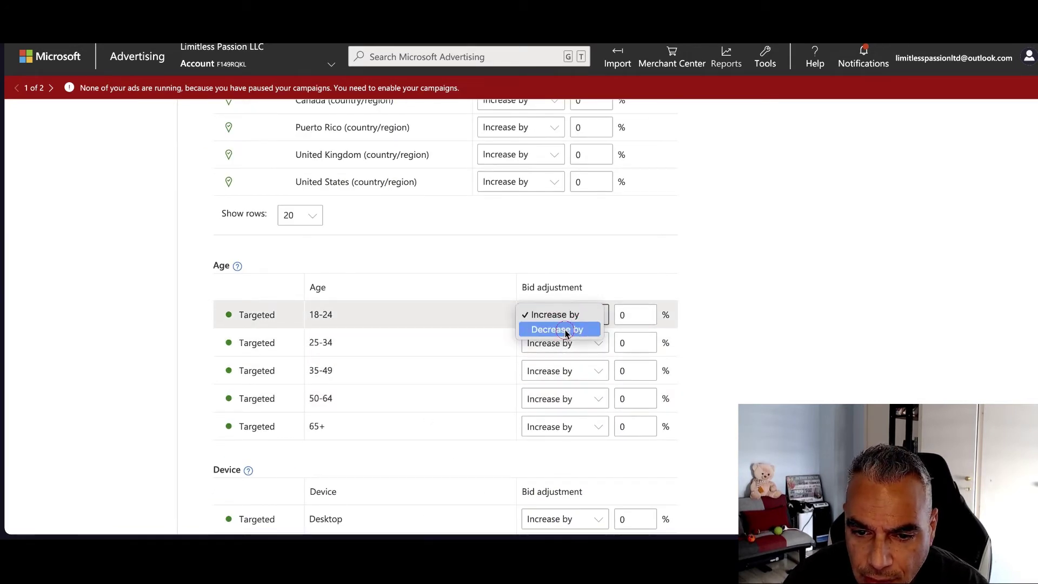
left_click(567, 330)
left_click(618, 315)
type("9")
left_click(594, 344)
left_click(577, 349)
left_click(577, 352)
left_click(586, 359)
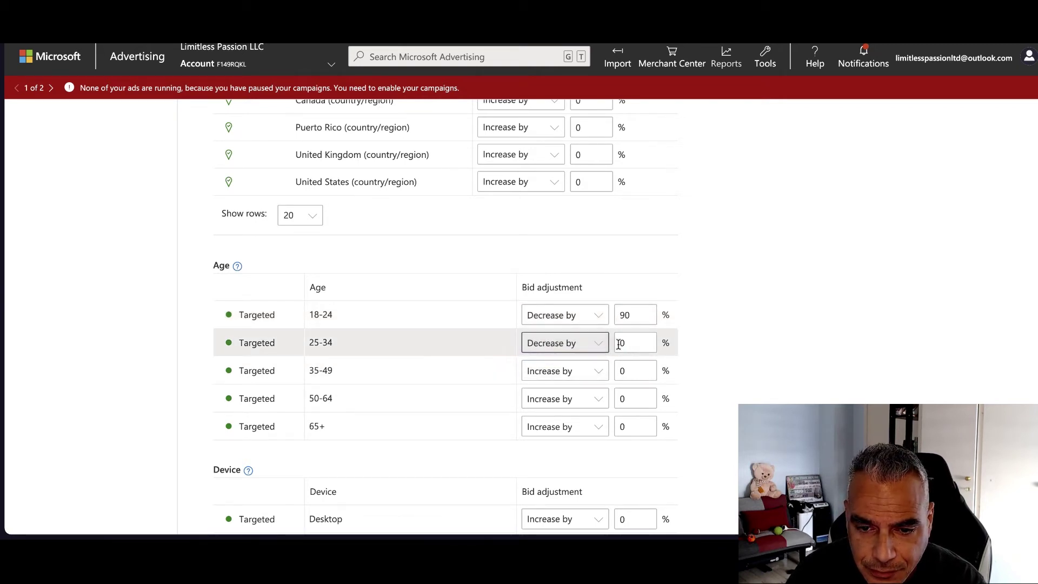
left_click(619, 344)
type("9")
left_click(586, 371)
left_click(579, 371)
left_click(580, 371)
left_click(579, 384)
left_click(622, 372)
type("9")
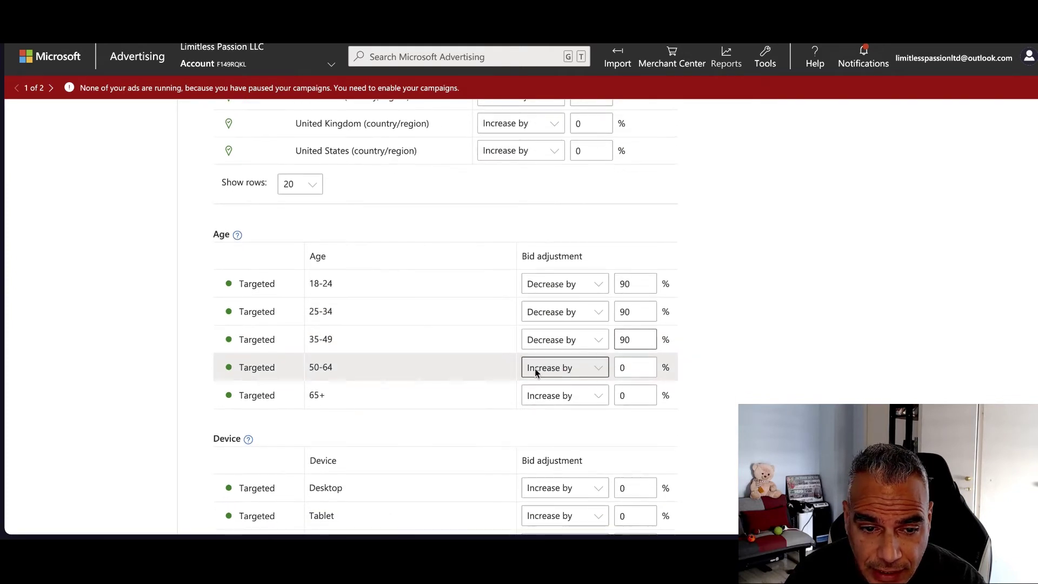
Increase bids by 90% for ages 50-64 and 65+
left_click(563, 373)
left_click(563, 365)
left_click(621, 372)
type("9")
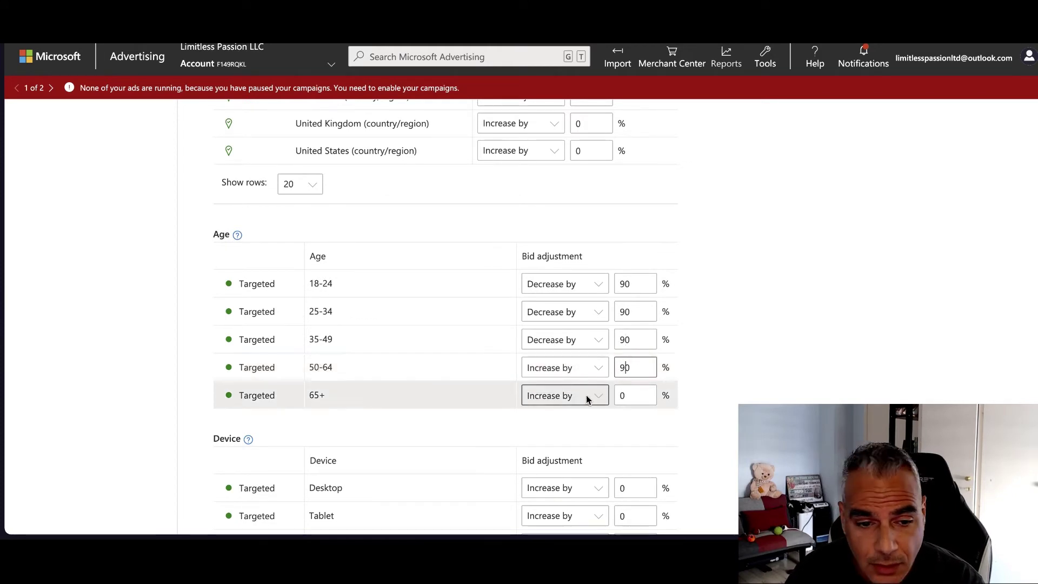
left_click(618, 395)
type("9")
scroll(703, 379, "down", 2)
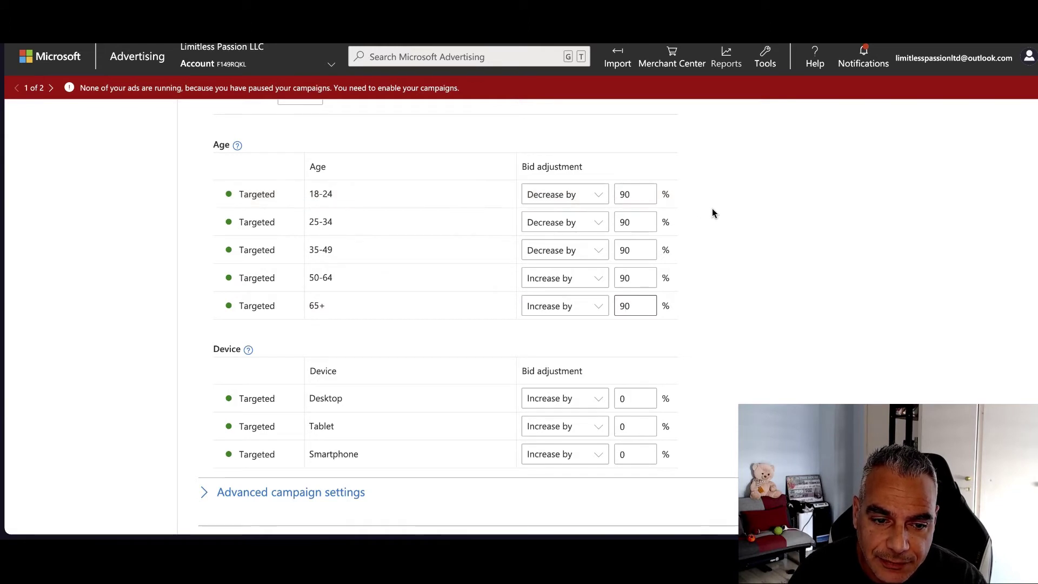
scroll(687, 301, "down", 1)
scroll(568, 290, "down", 1)
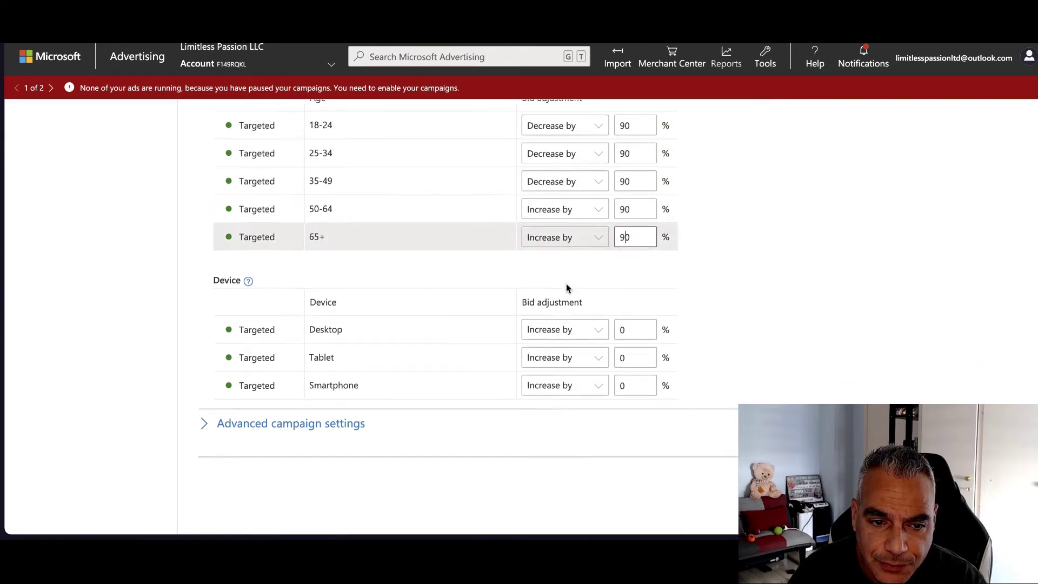
Decrease smartphone and tablet bids by 90% and increase desktop bids by 90%
left_click(592, 378)
left_click(584, 392)
left_click(617, 387)
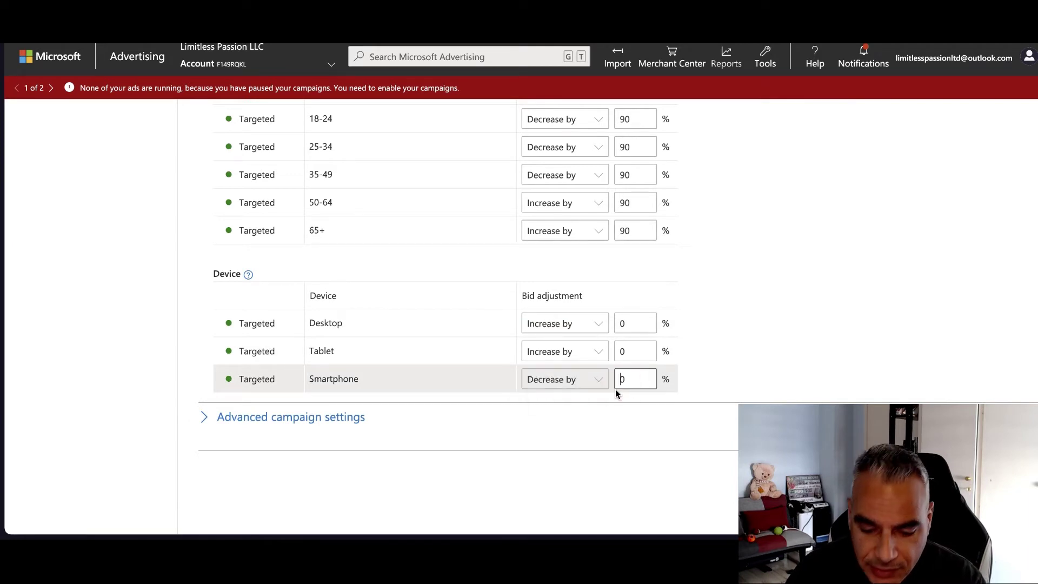
type("9")
left_click(594, 351)
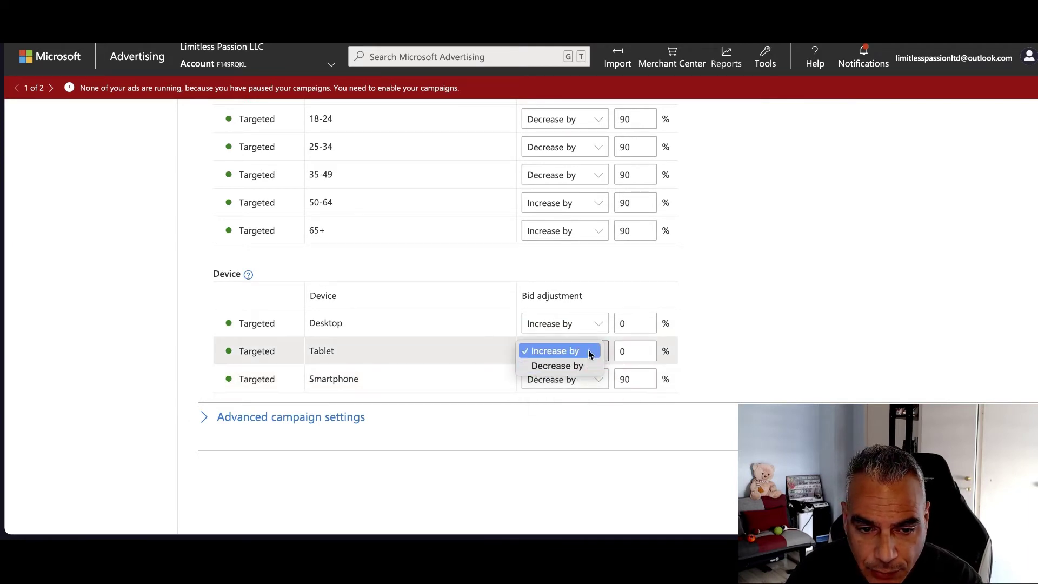
left_click(597, 351)
left_click(558, 365)
left_click(621, 351)
type("9")
scroll(790, 341, "down", 1)
left_click(613, 300)
type("9")
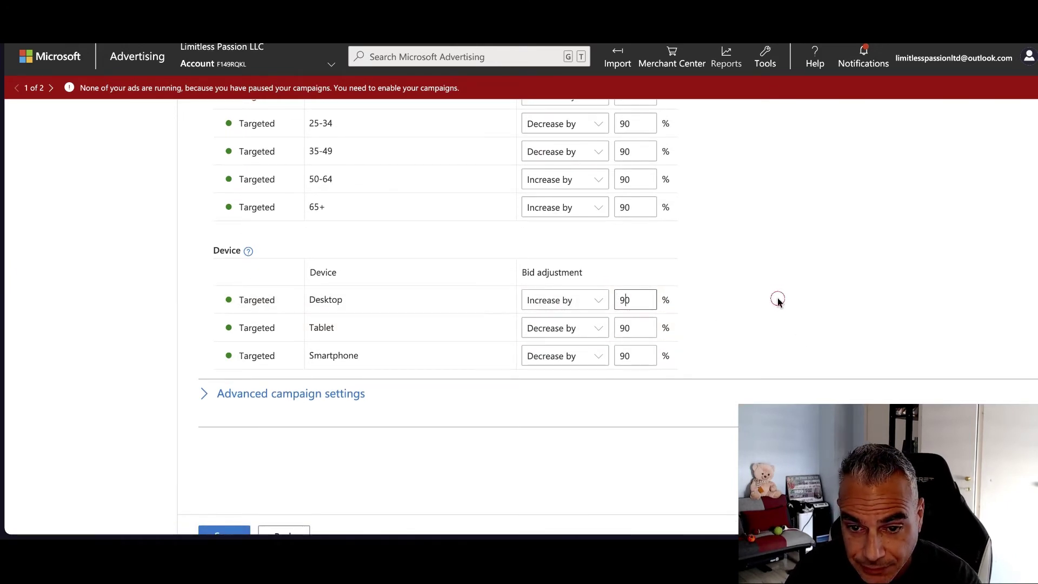
Expand Advanced campaign settings and Audience ads options, then save the campaign settings
scroll(683, 323, "down", 1)
left_click(304, 351)
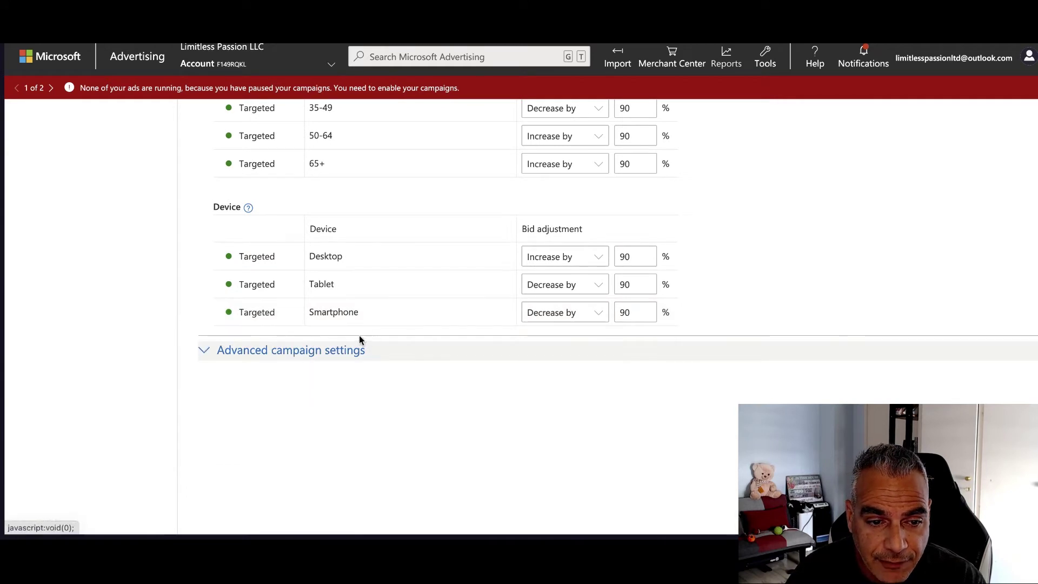
scroll(356, 337, "down", 3)
scroll(355, 336, "down", 4)
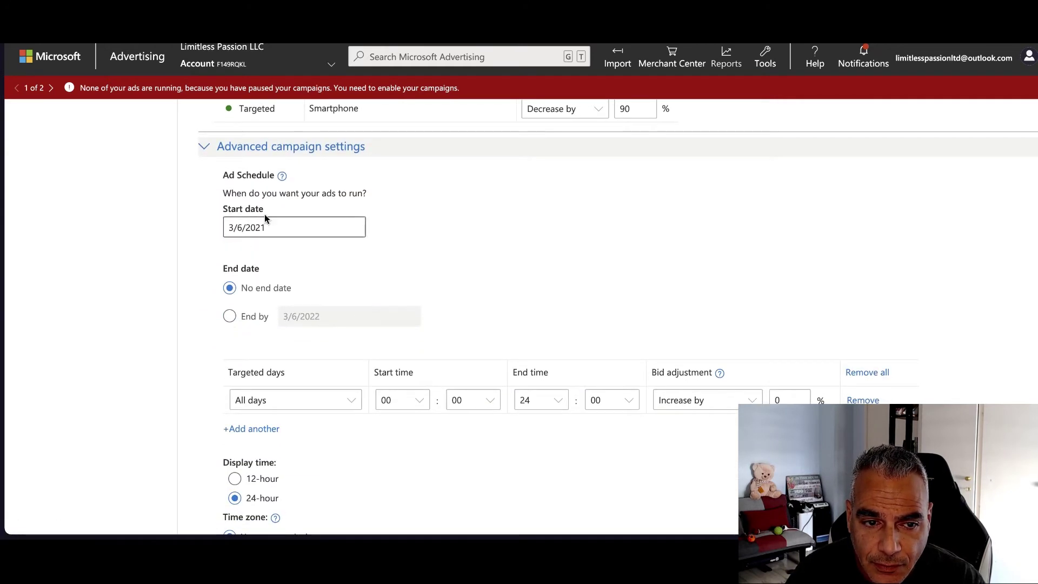
scroll(377, 347, "down", 12)
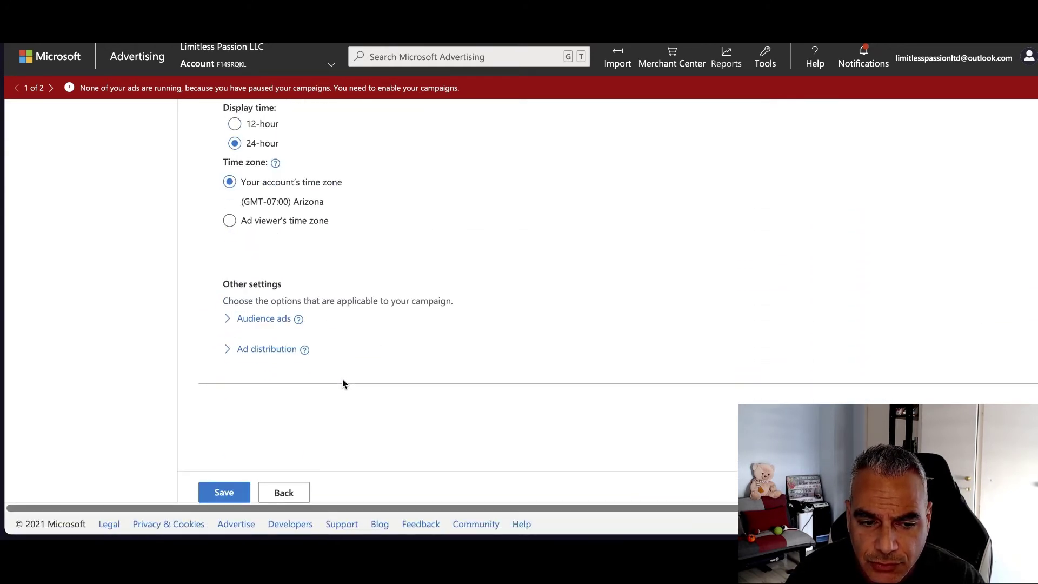
left_click(250, 319)
scroll(348, 313, "down", 1)
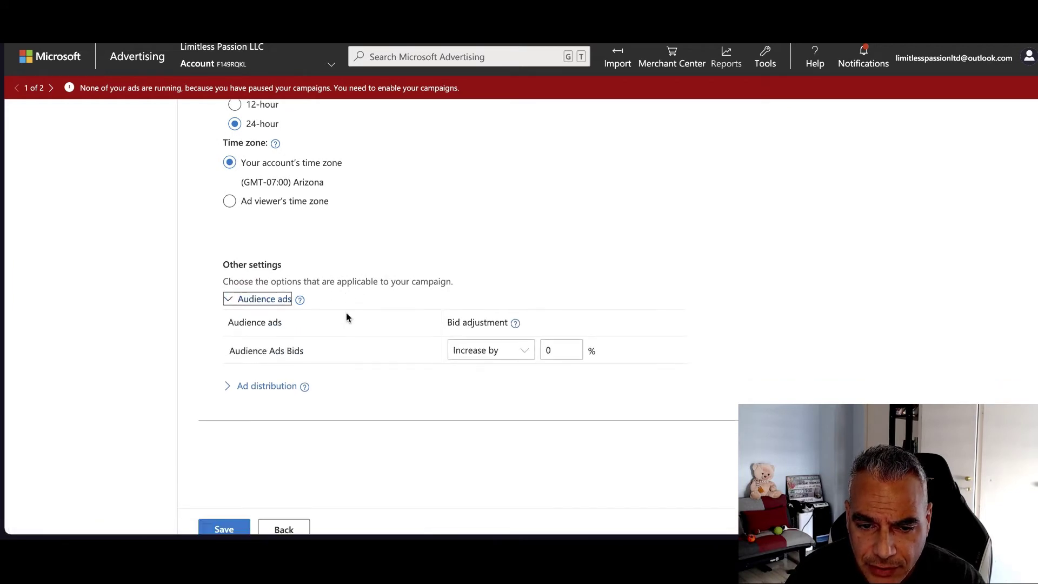
scroll(347, 317, "down", 1)
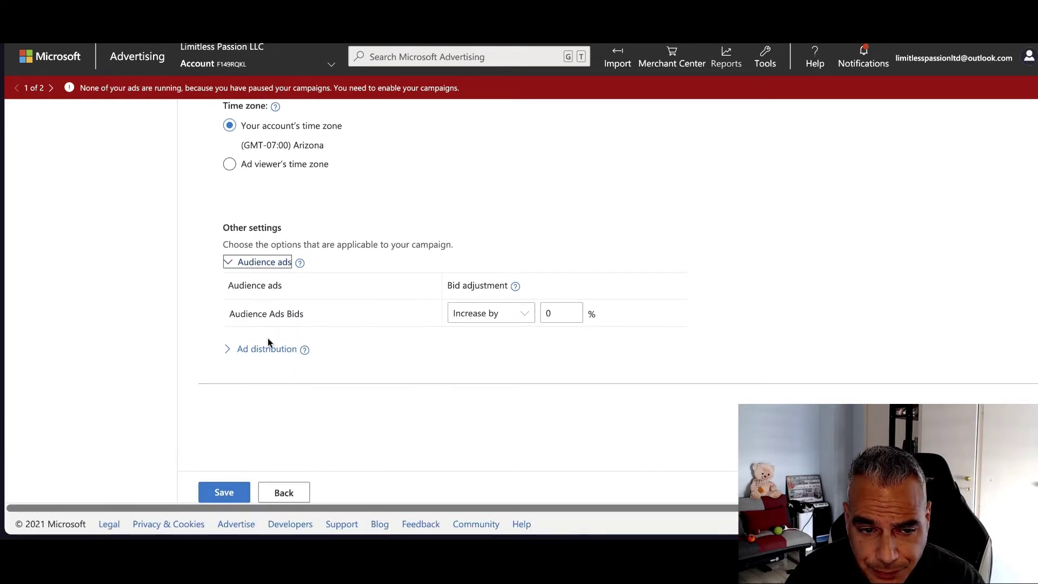
left_click(225, 493)
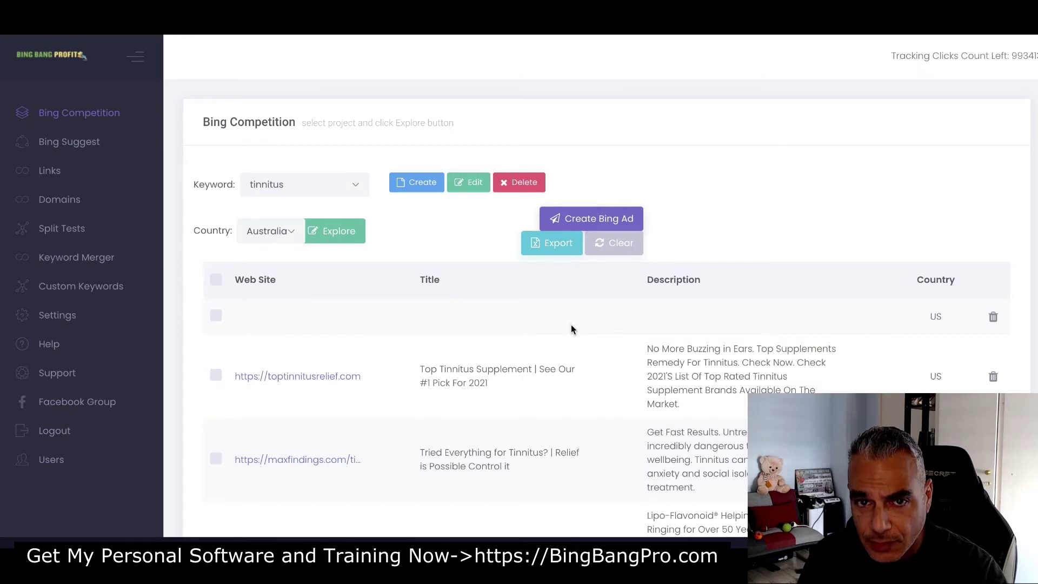
Browse the tinnitus competitor ads and tick the tinnitus.maxfindings ad
scroll(576, 322, "down", 1)
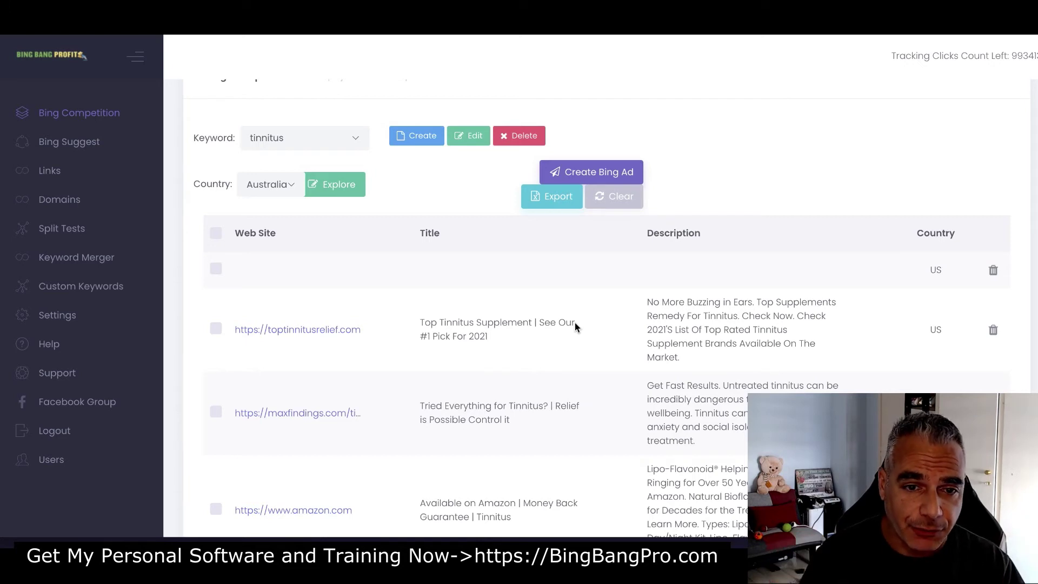
scroll(138, 147, "up", 1)
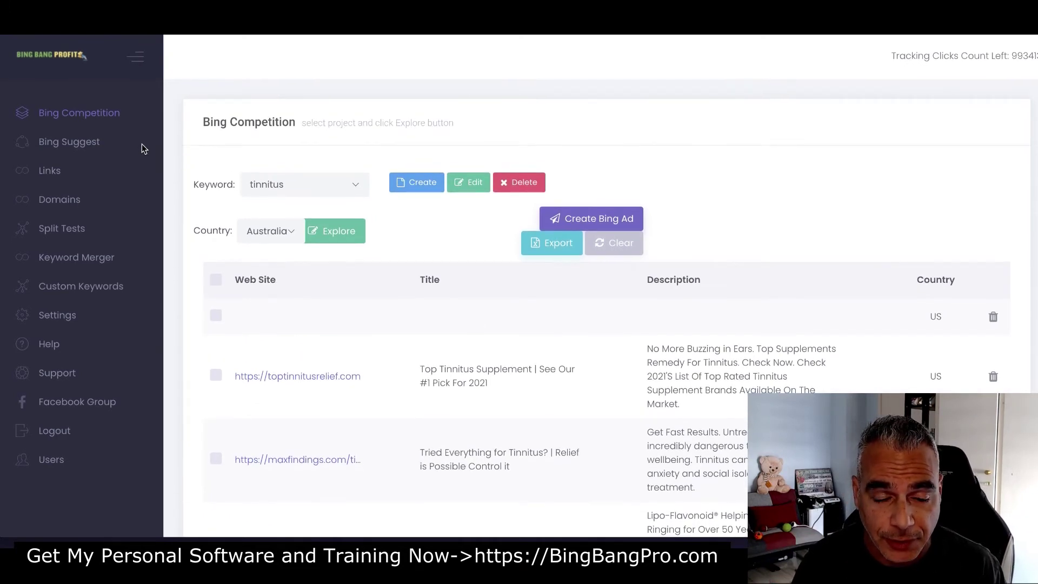
left_click(294, 234)
left_click(382, 227)
left_click(269, 232)
left_click(385, 226)
scroll(367, 258, "down", 3)
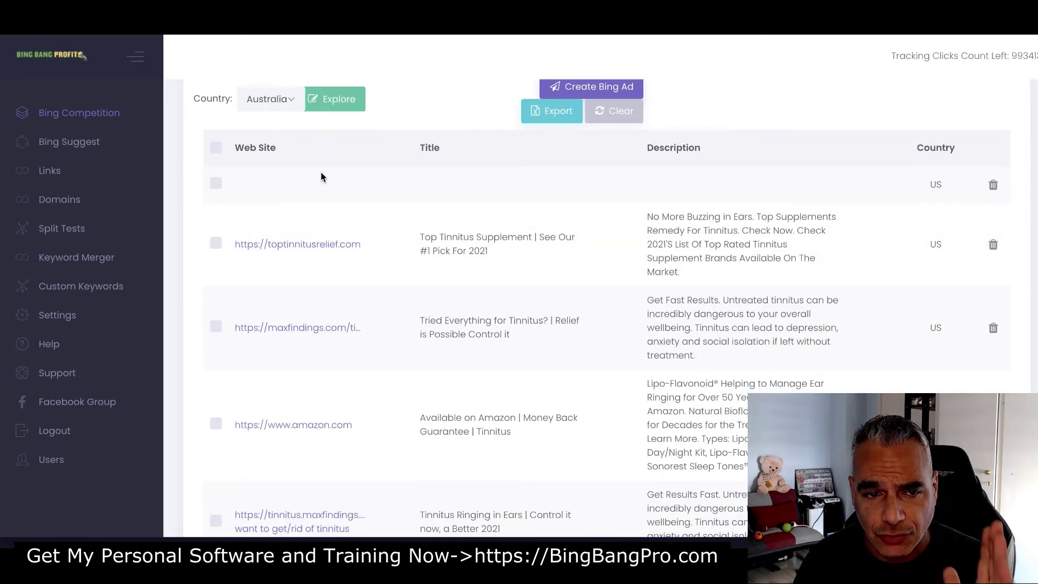
scroll(321, 178, "down", 2)
scroll(565, 195, "up", 1)
scroll(572, 219, "down", 1)
scroll(533, 219, "down", 1)
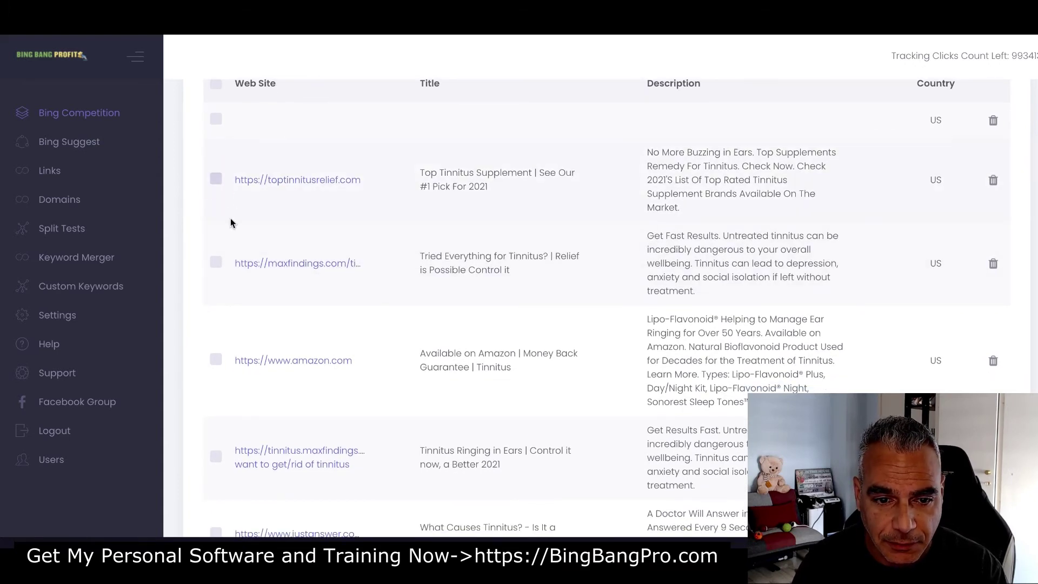
scroll(230, 223, "down", 4)
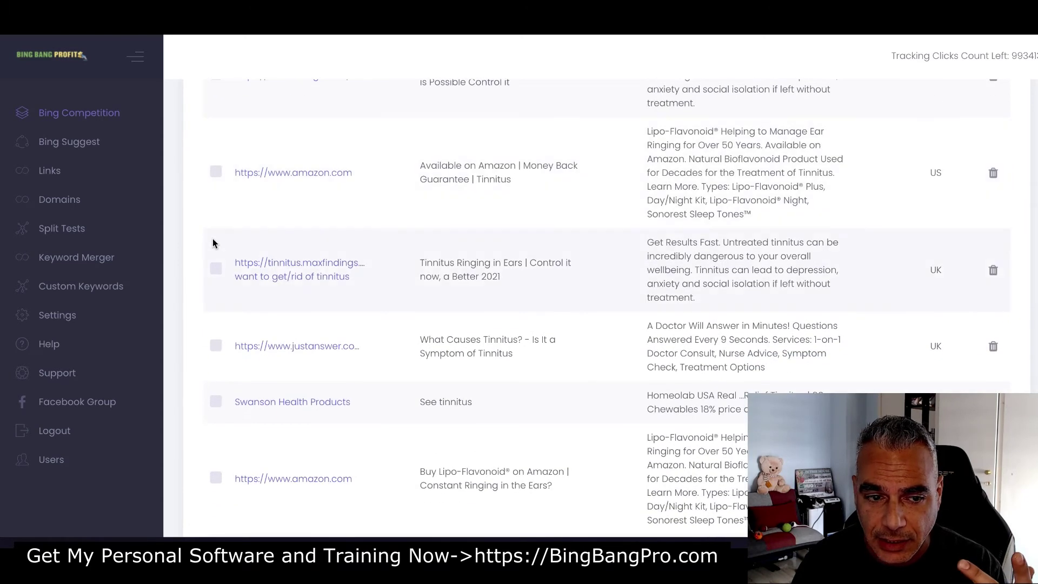
left_click(216, 269)
Look through the remaining competitor ads and open the Country dropdown
scroll(238, 293, "down", 2)
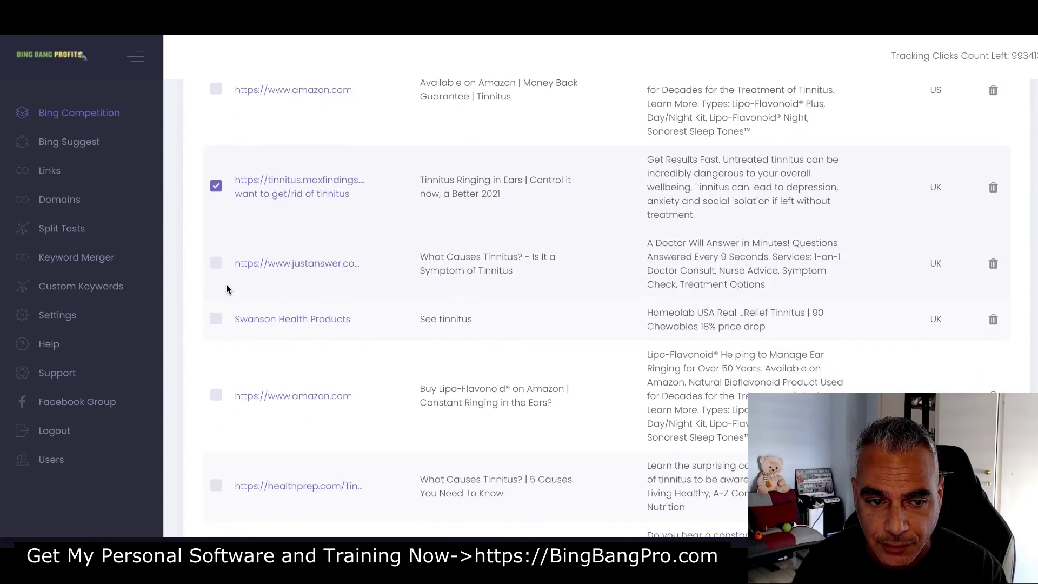
scroll(222, 269, "down", 5)
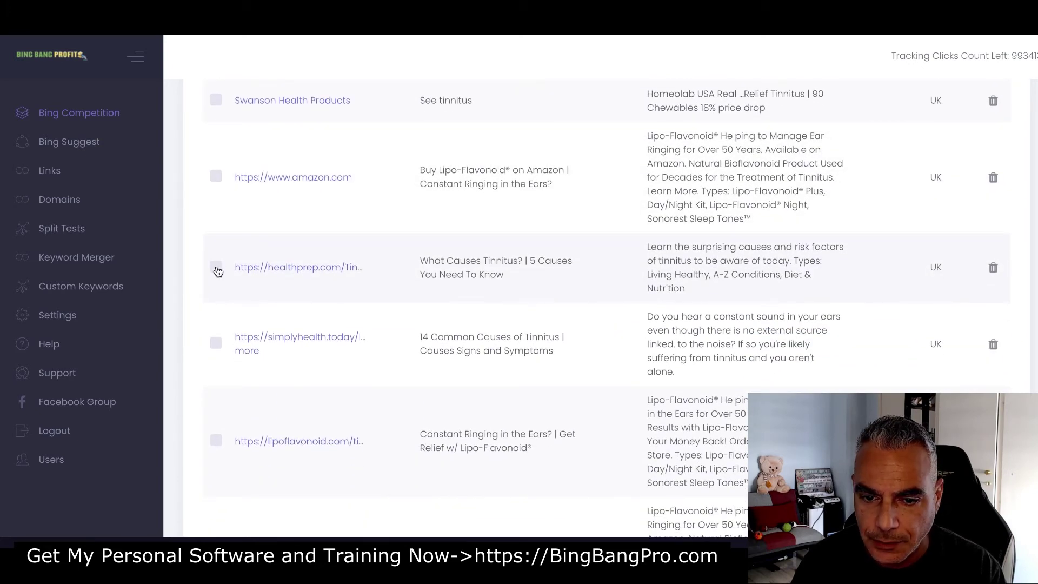
scroll(218, 270, "down", 1)
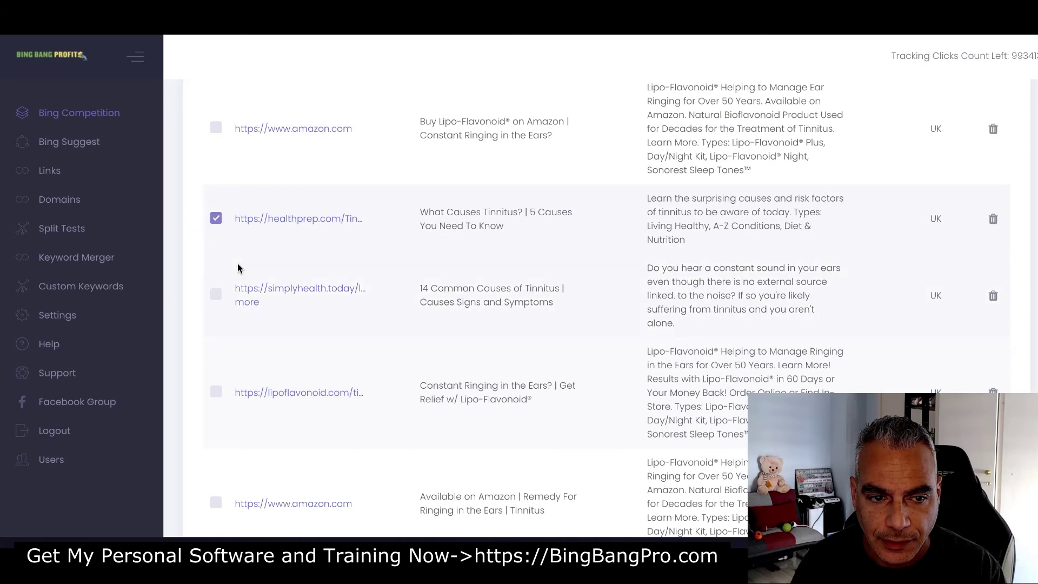
scroll(236, 265, "down", 3)
scroll(236, 265, "down", 4)
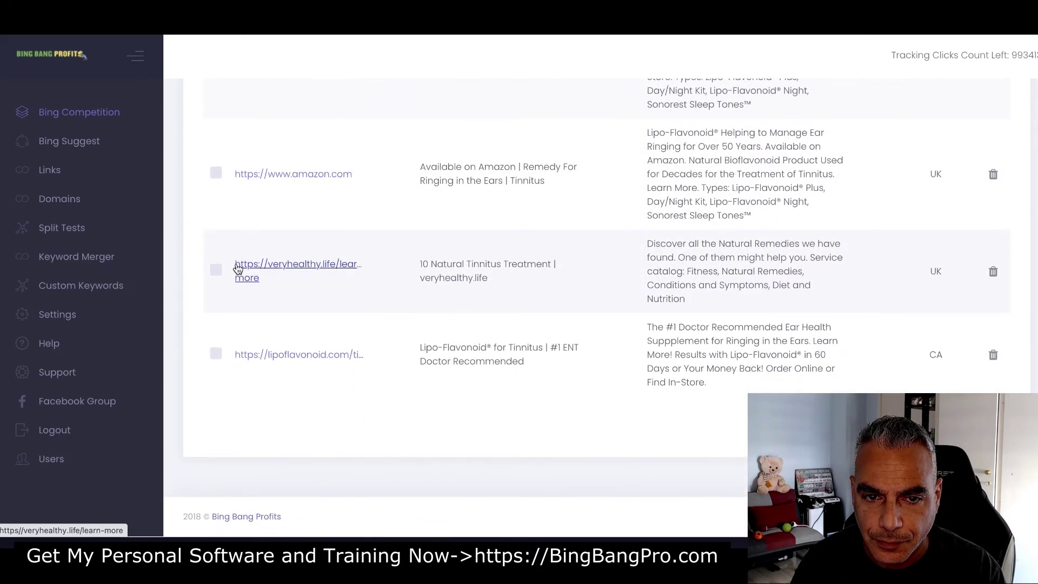
scroll(238, 268, "up", 10)
left_click(259, 199)
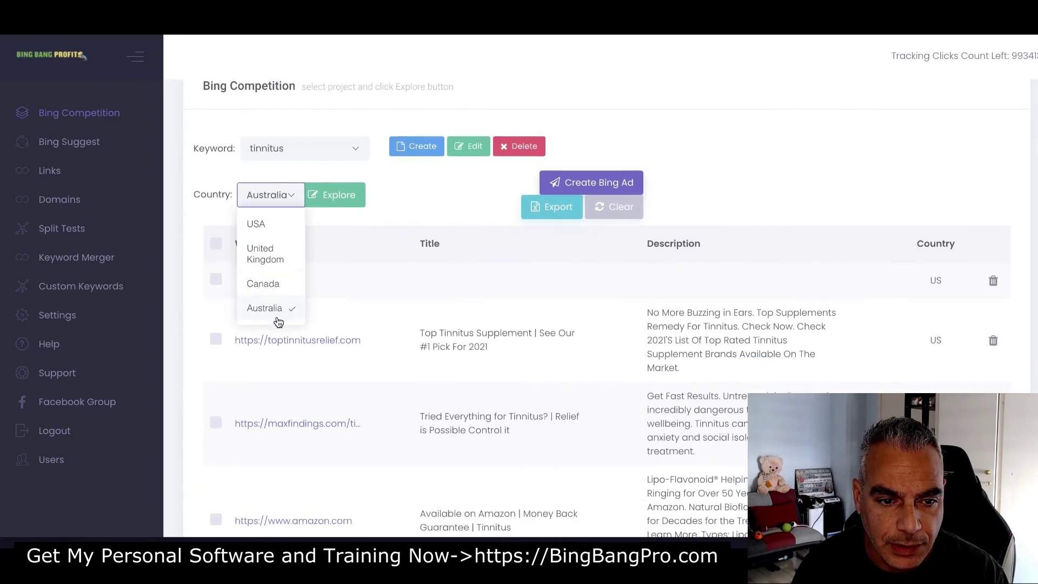
Rerun the tinnitus competitor search with the country set to USA
left_click(265, 237)
left_click(343, 205)
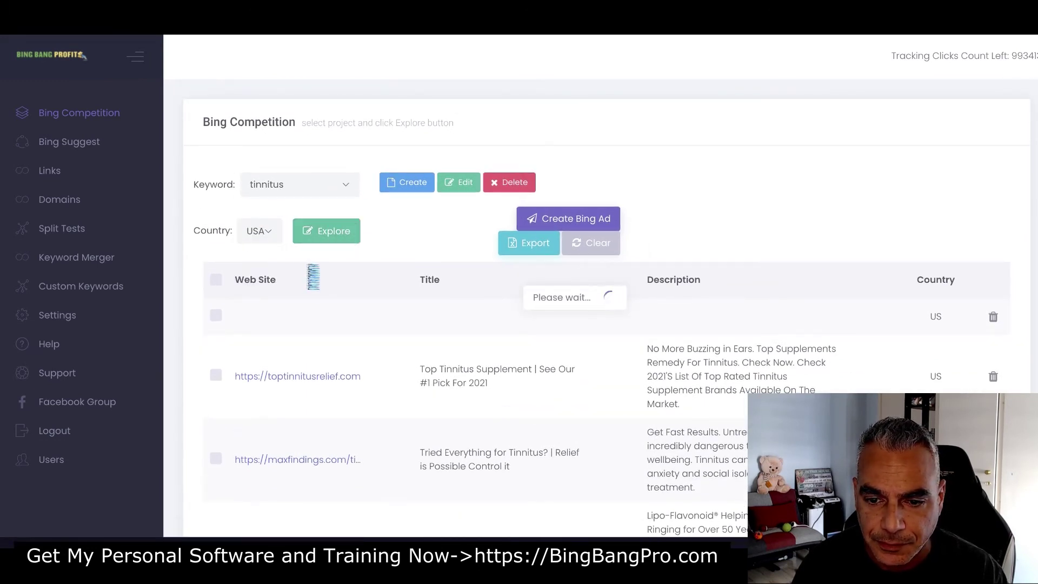
scroll(312, 278, "down", 1)
scroll(312, 279, "down", 1)
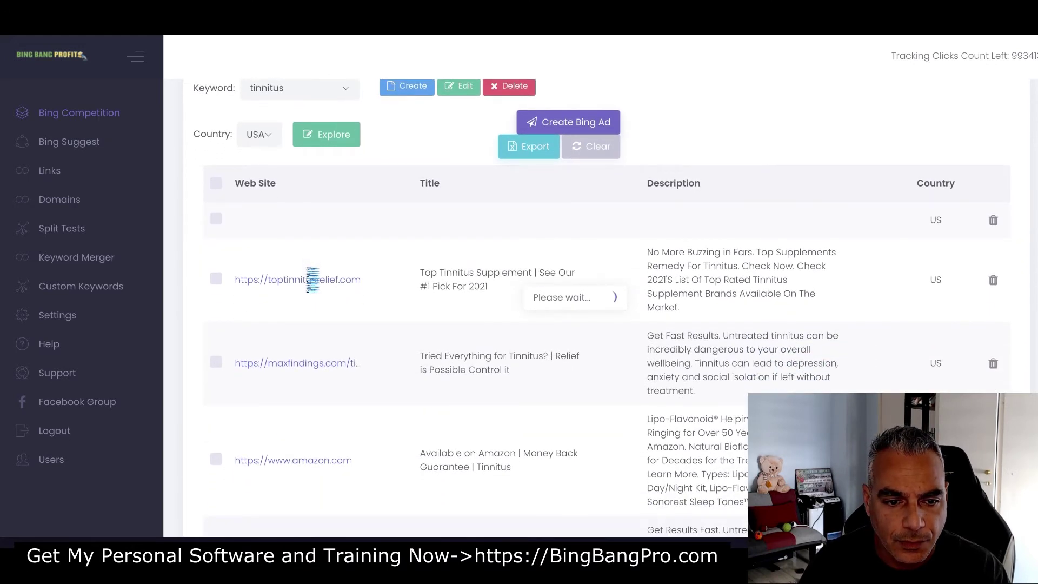
scroll(312, 279, "down", 1)
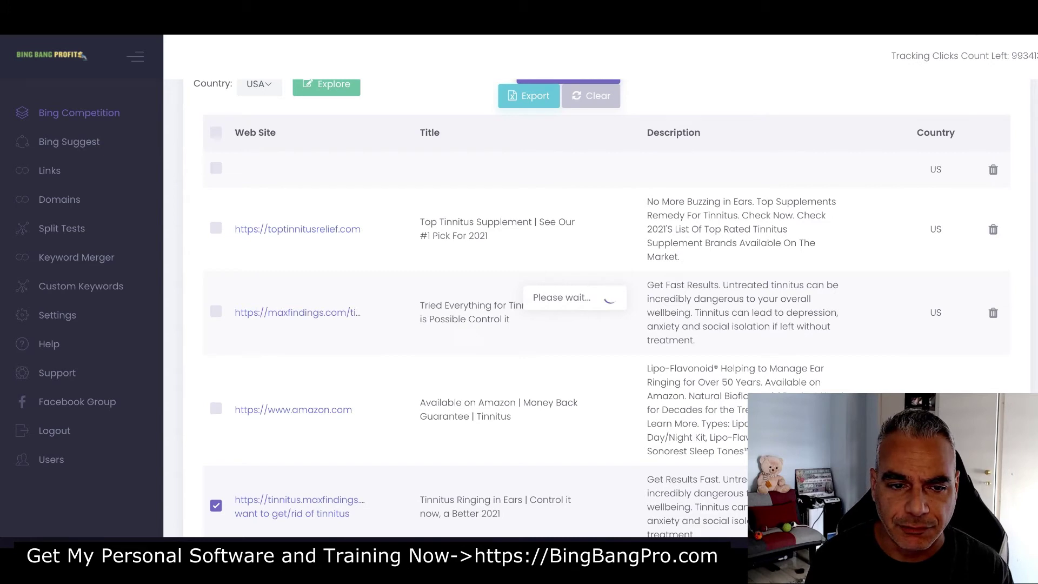
Open the toptinnitusrelief.com landing page in a new tab and look it over
right_click(247, 233)
left_click(226, 250)
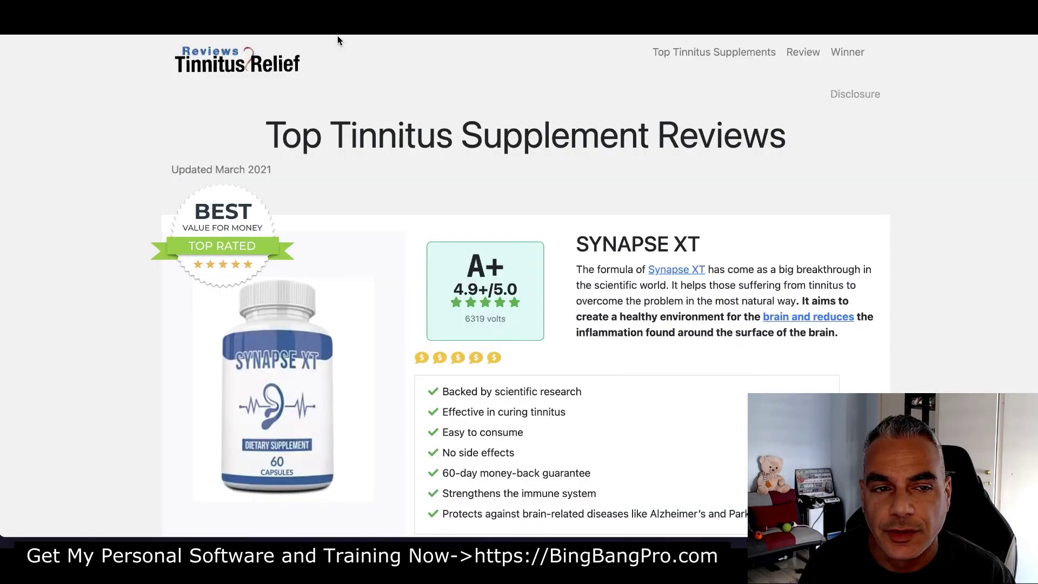
scroll(620, 243, "down", 10)
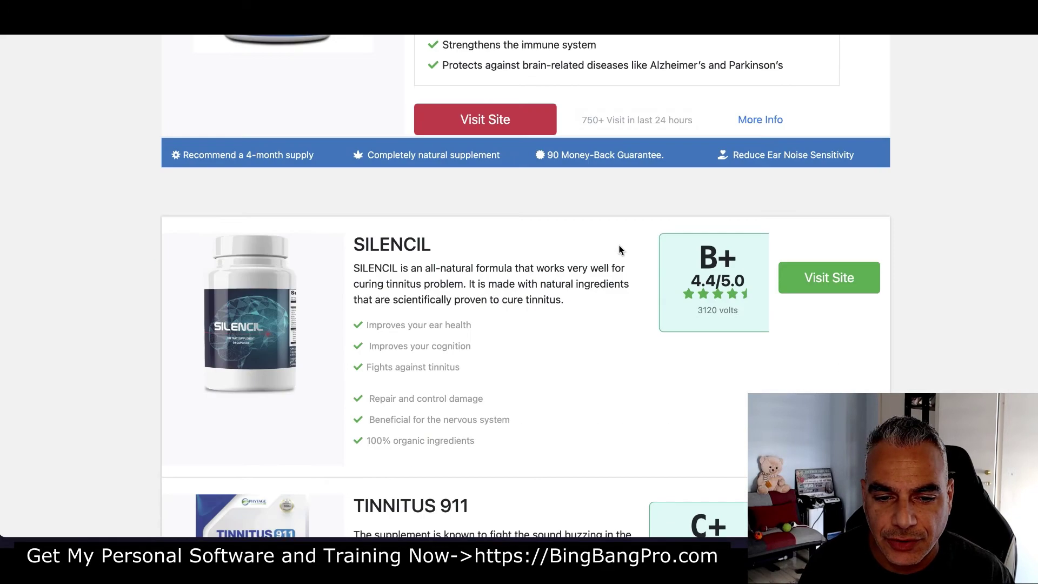
scroll(621, 244, "up", 10)
Skim the toptinnitusrelief.com review page, then close its tab with Ctrl+W
scroll(624, 250, "down", 20)
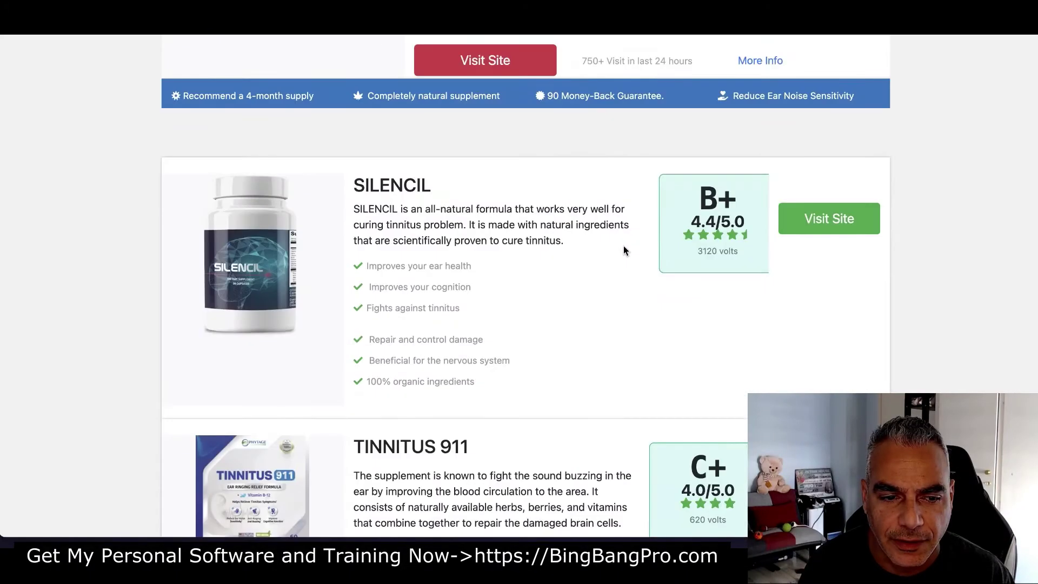
scroll(625, 245, "up", 20)
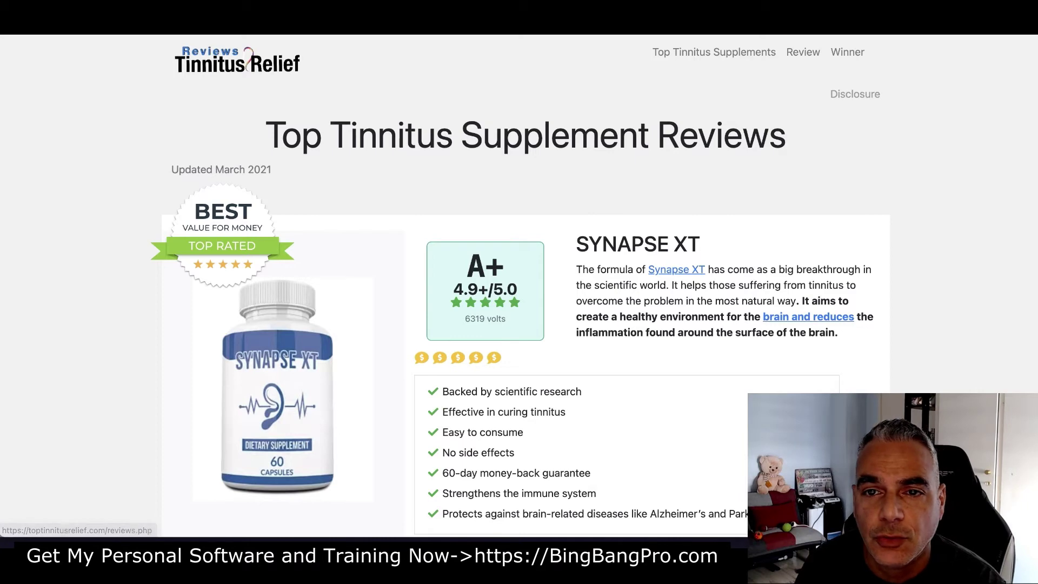
key("ctrl+w")
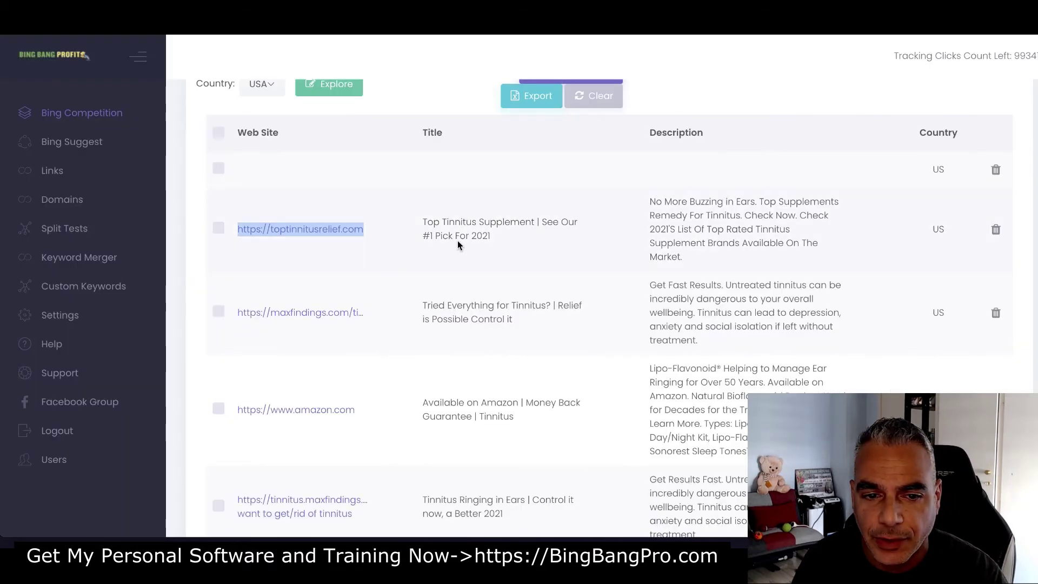
Tick the toptinnitusrelief.com and maxfindings.com ads and untick tinnitus.maxfindings
left_click(476, 236)
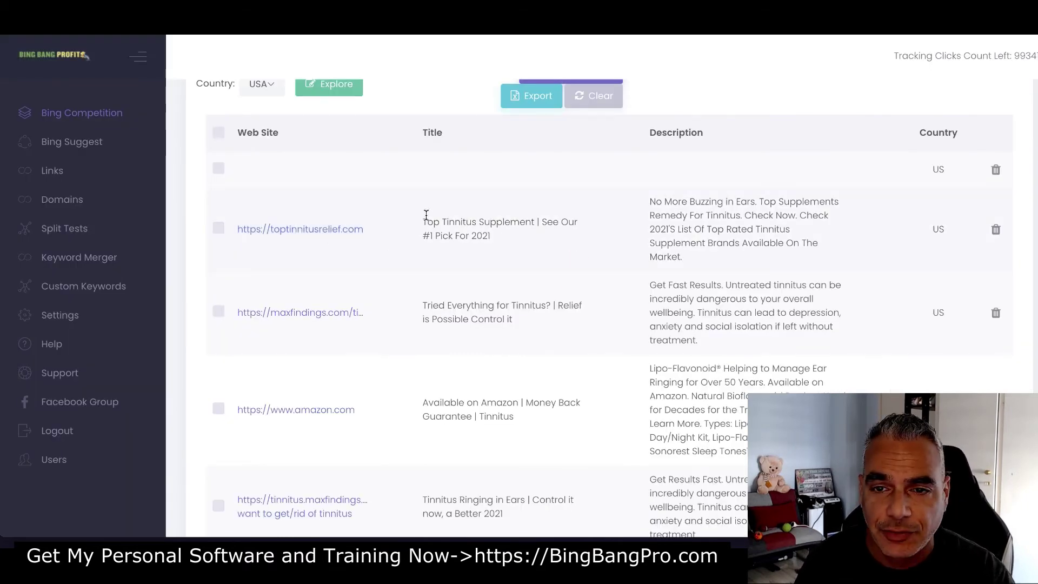
left_click(219, 230)
left_click(219, 313)
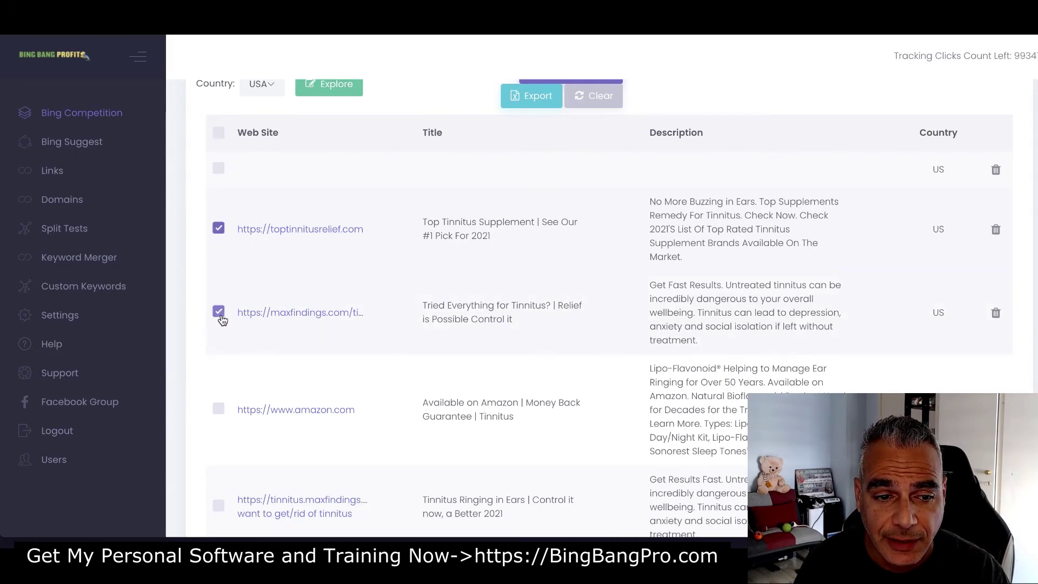
scroll(222, 319, "down", 3)
left_click(219, 318)
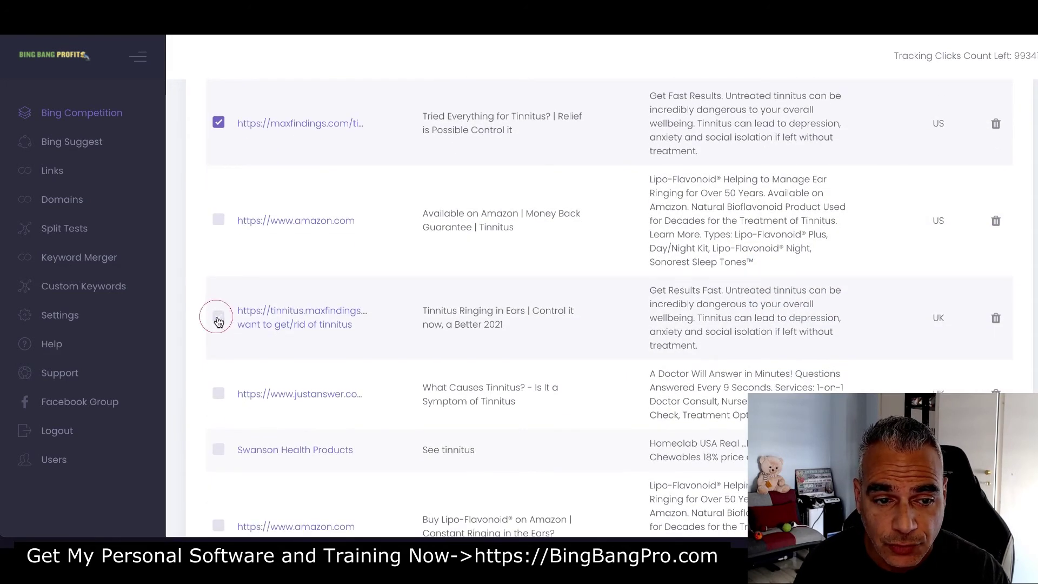
scroll(219, 321, "up", 5)
Start Create Bing Ad from the ticked ads and refresh the dialog's campaign list
left_click(572, 220)
left_click(528, 270)
left_click(660, 236)
left_click(655, 273)
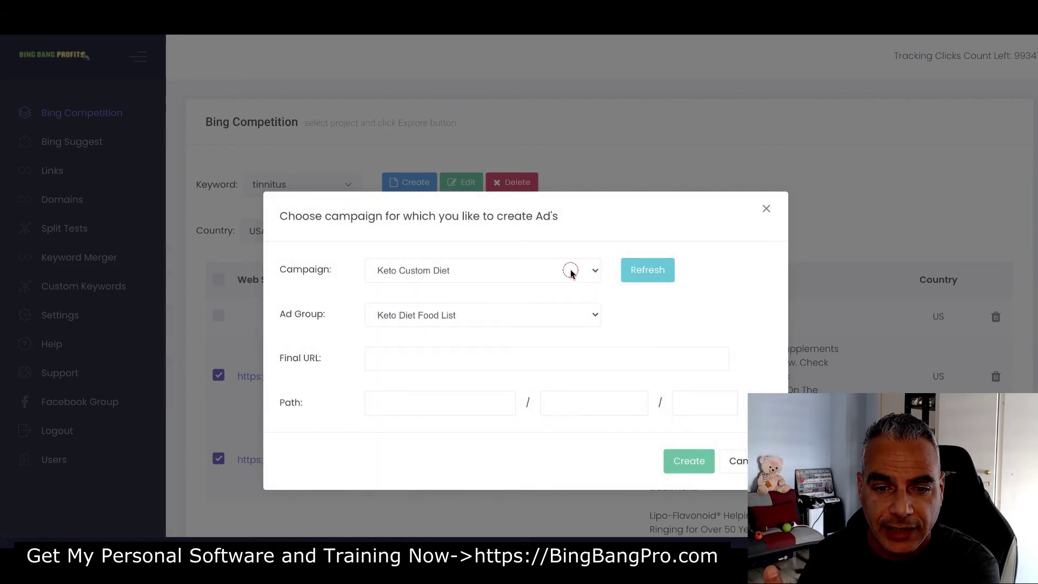
Create the ads under campaign Tinnitus Maxbounty, ad group Tinnitus, and dismiss the success message
left_click(570, 270)
left_click(462, 361)
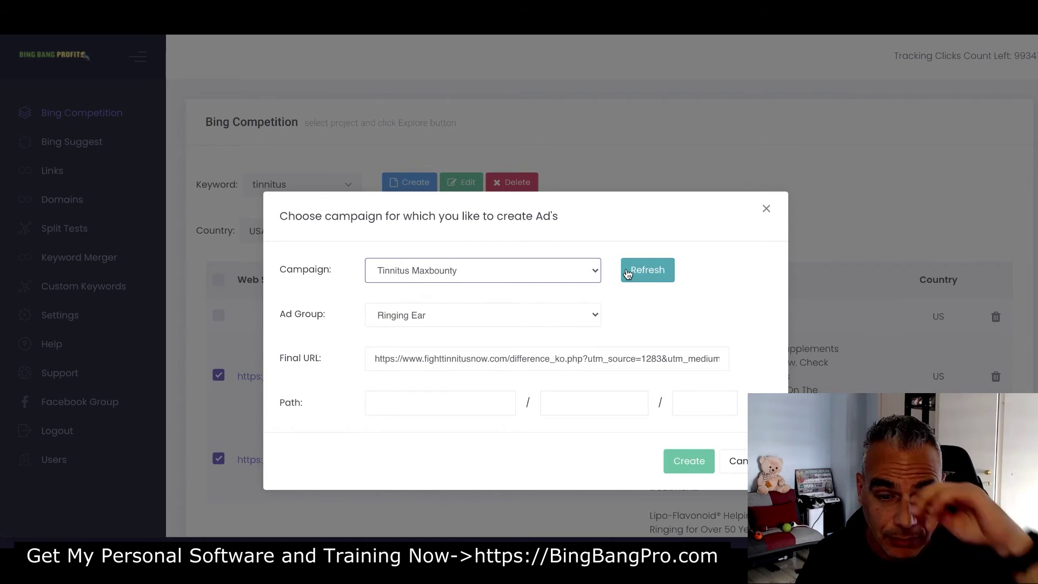
left_click(557, 314)
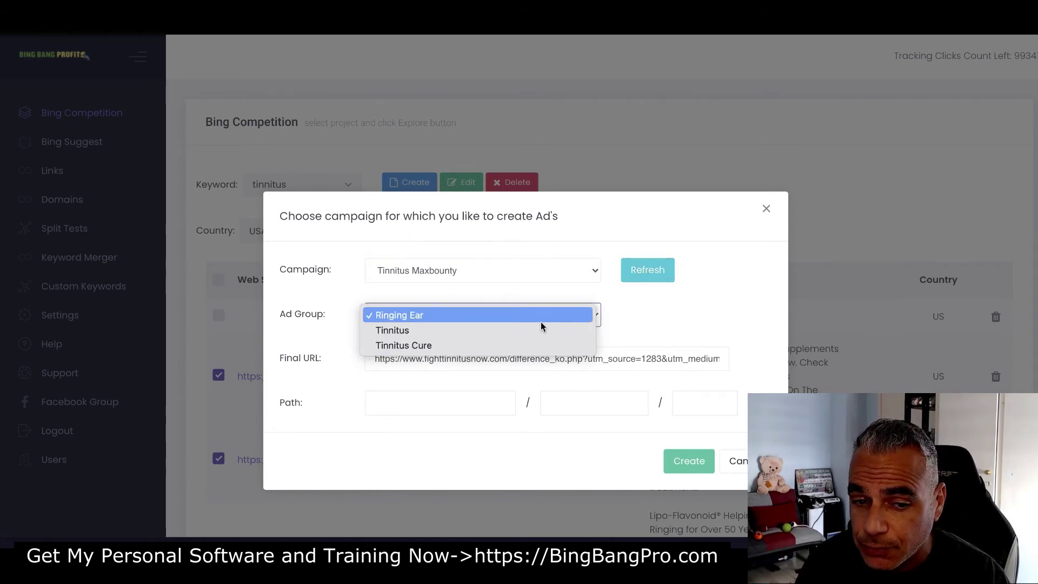
left_click(378, 308)
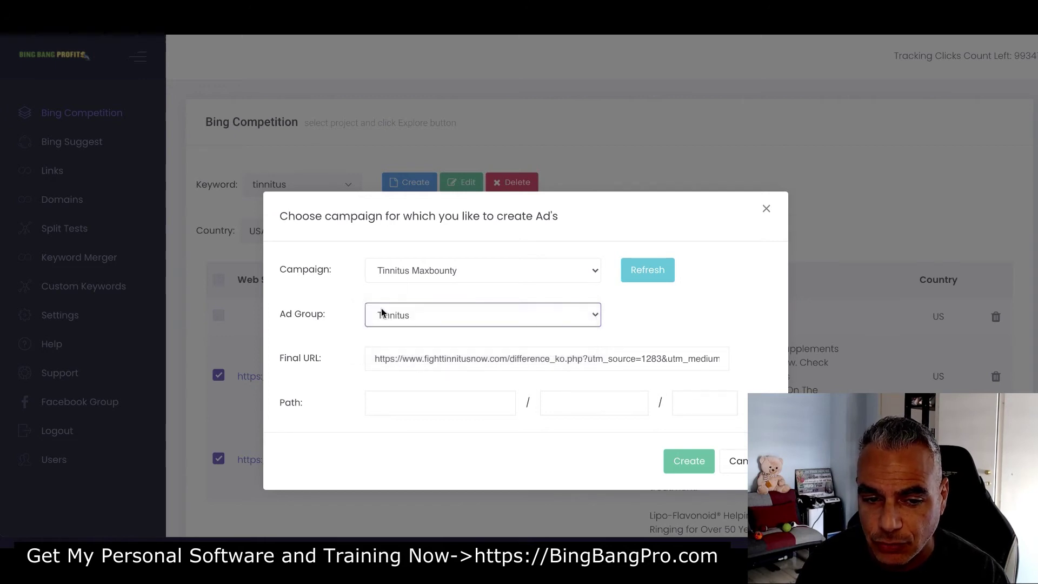
left_click(690, 462)
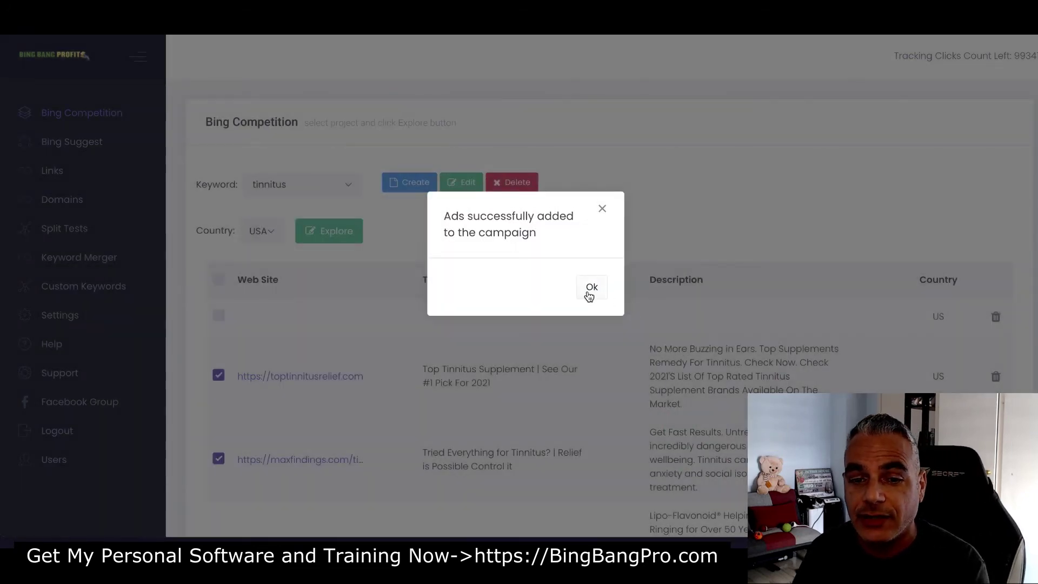
left_click(591, 288)
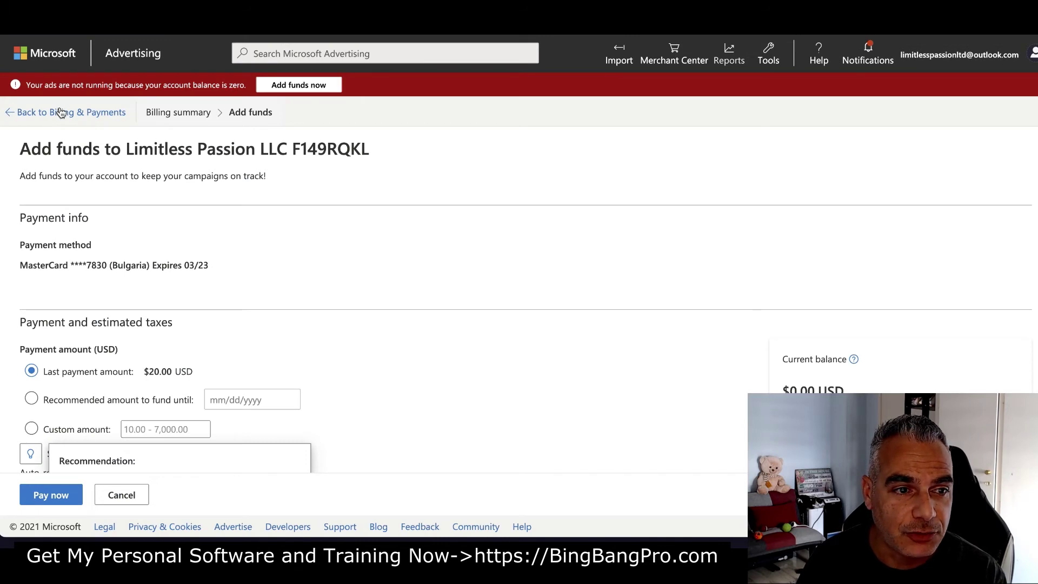
Go to Tinnitus Maxbounty's Tinnitus ad group Ads page and review its four eligible ads
left_click(130, 55)
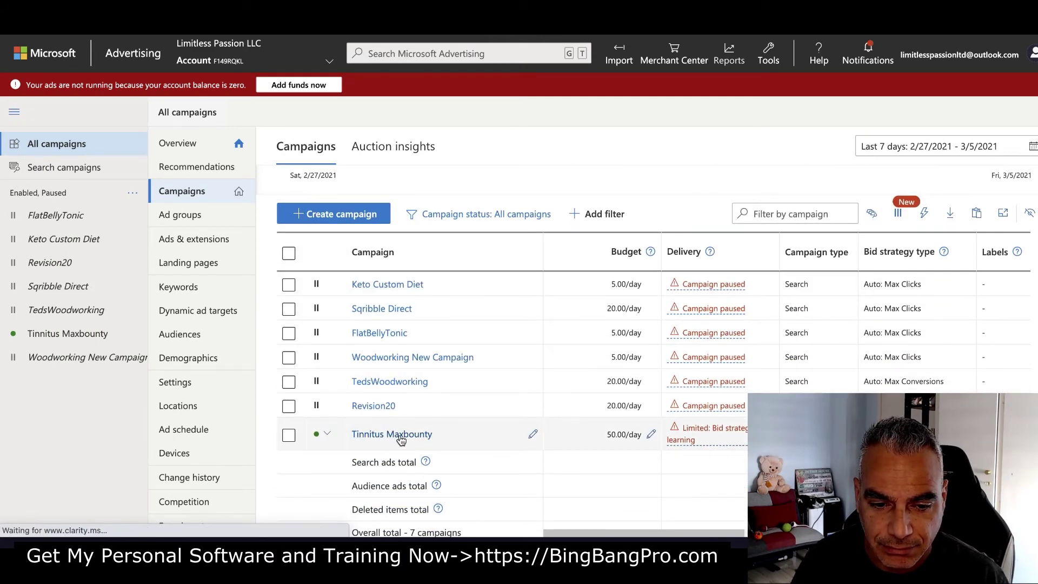
left_click(400, 438)
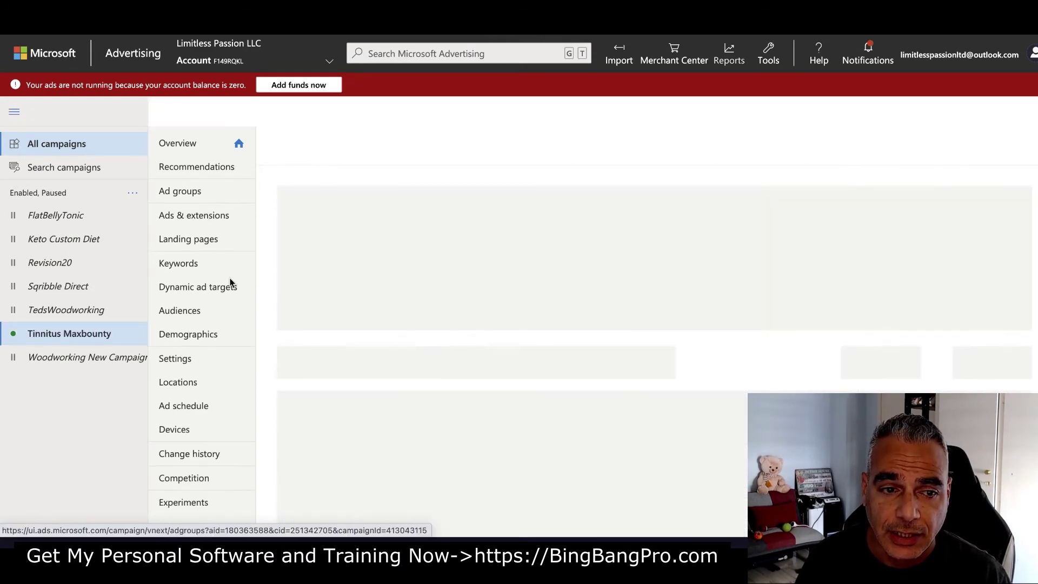
left_click(185, 193)
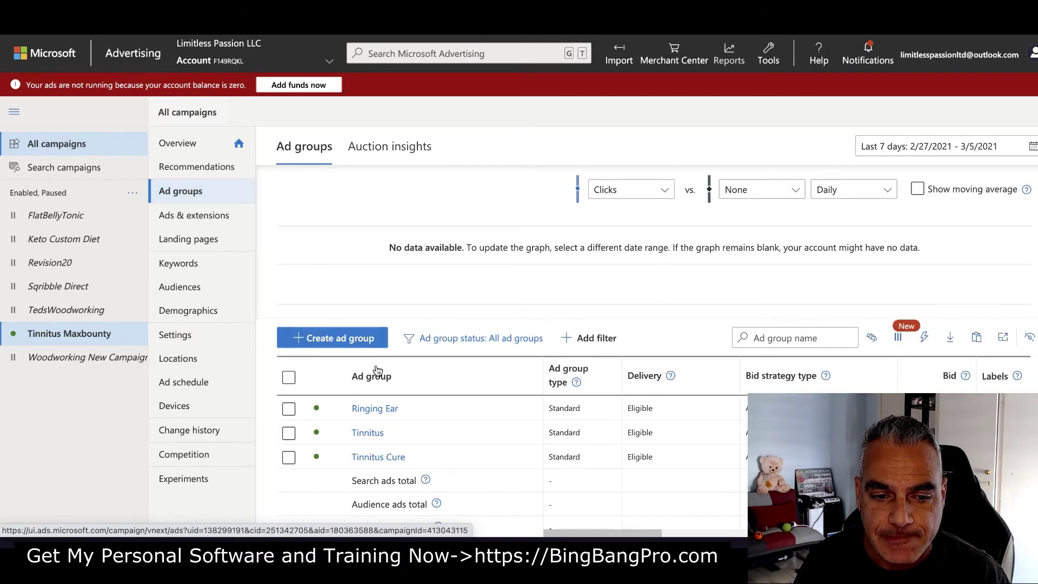
left_click(377, 437)
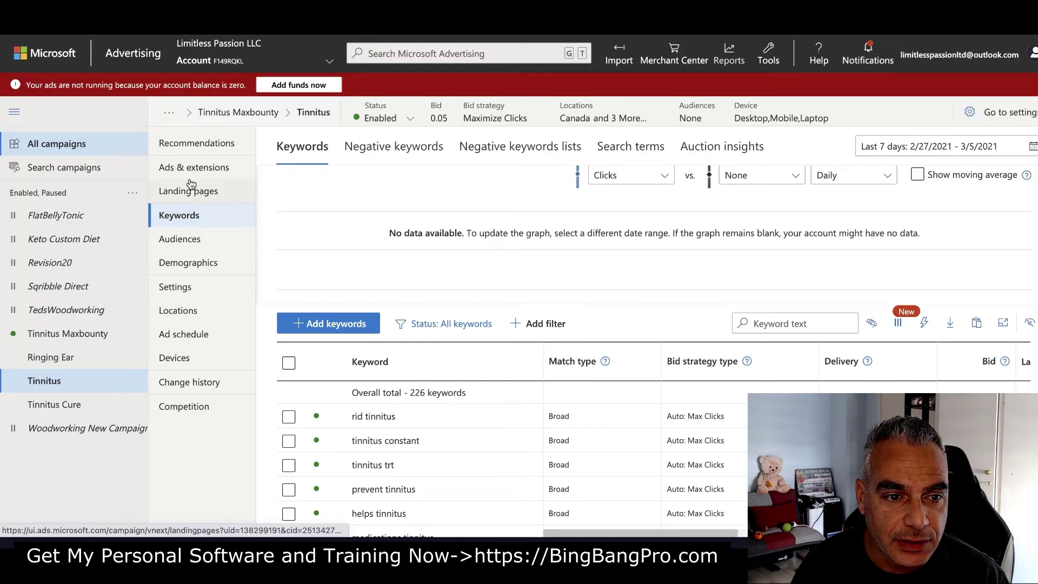
left_click(193, 168)
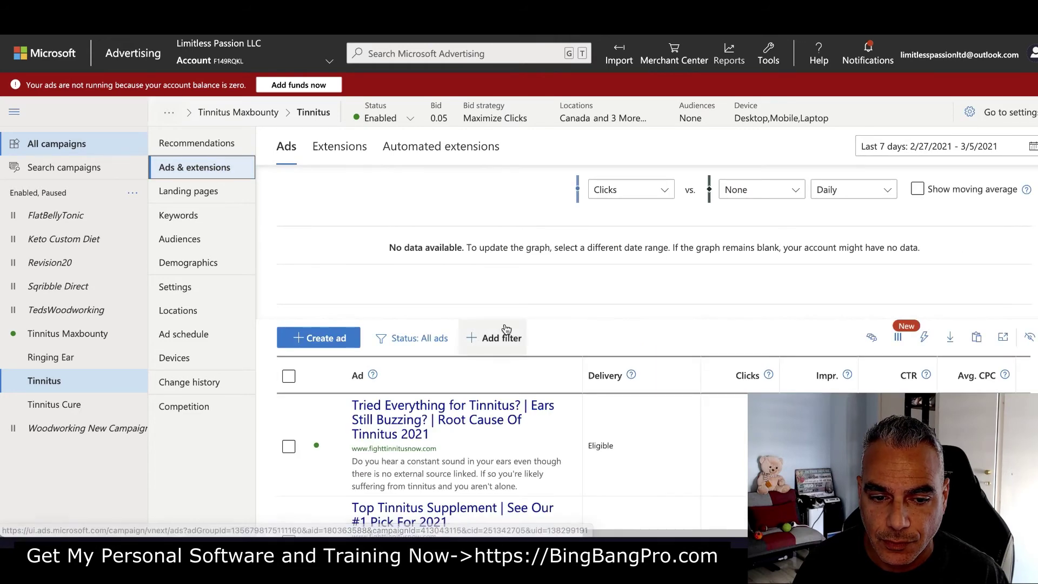
scroll(486, 325, "down", 5)
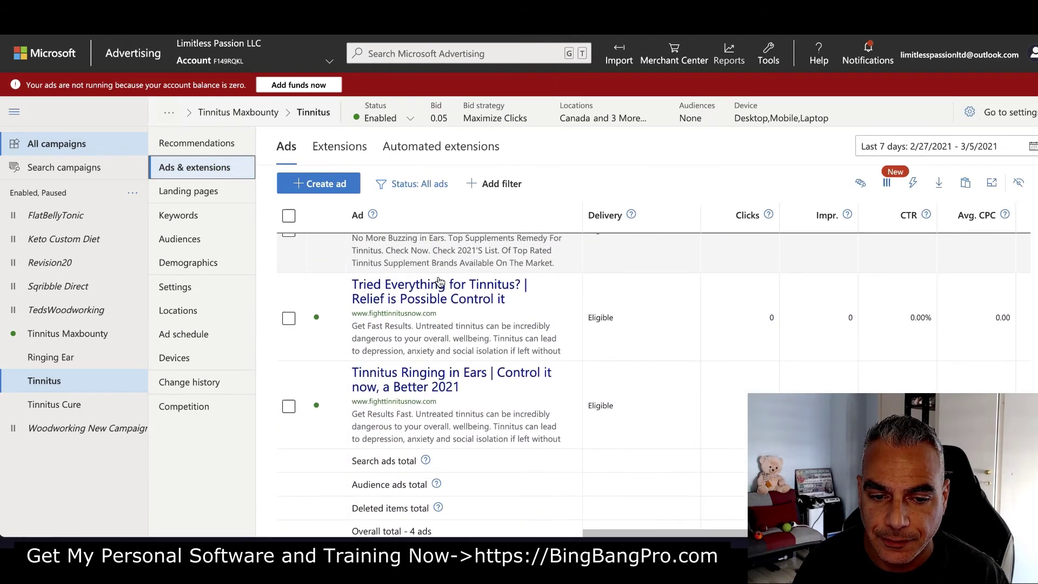
scroll(479, 395, "up", 5)
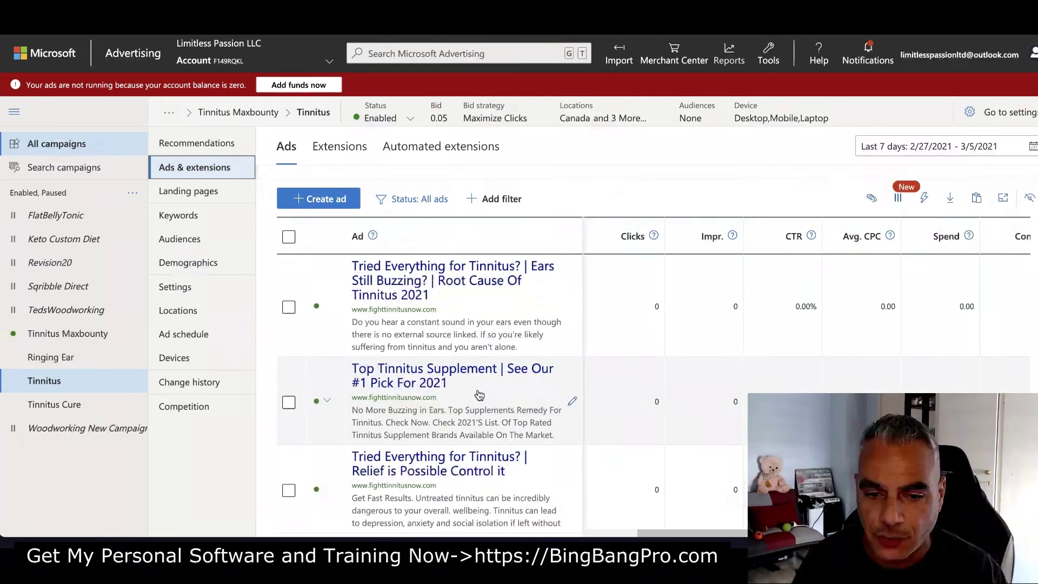
scroll(478, 395, "down", 1)
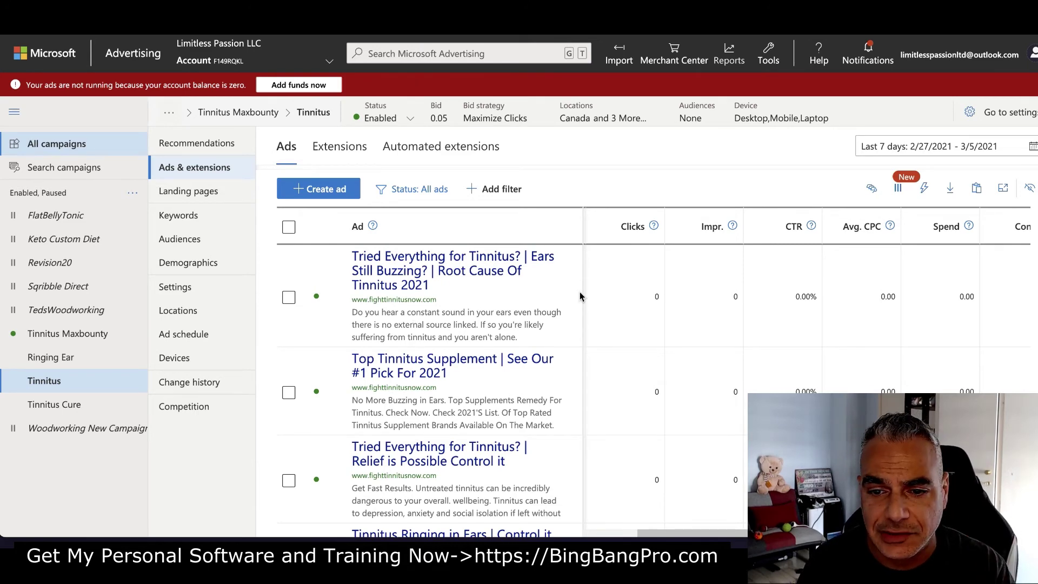
scroll(580, 296, "down", 2)
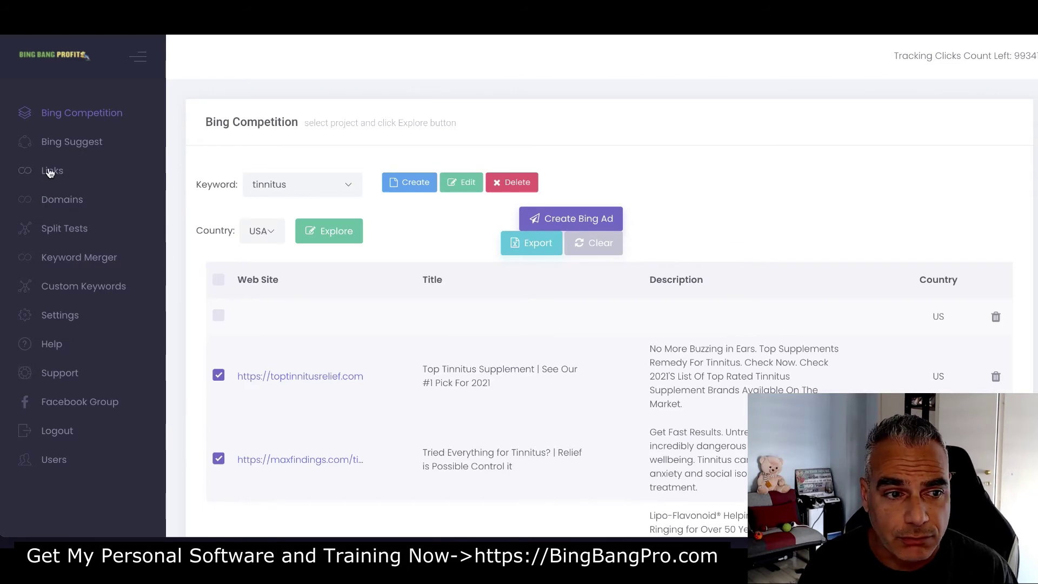
Fetch Bing Suggest keyword ideas for tinnitus and select all of them
left_click(87, 147)
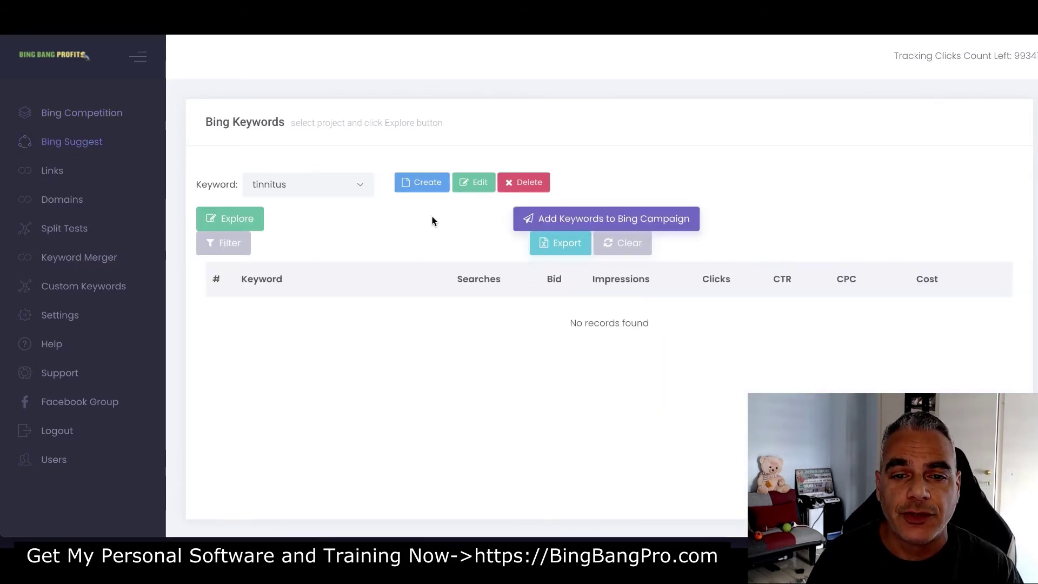
left_click(238, 222)
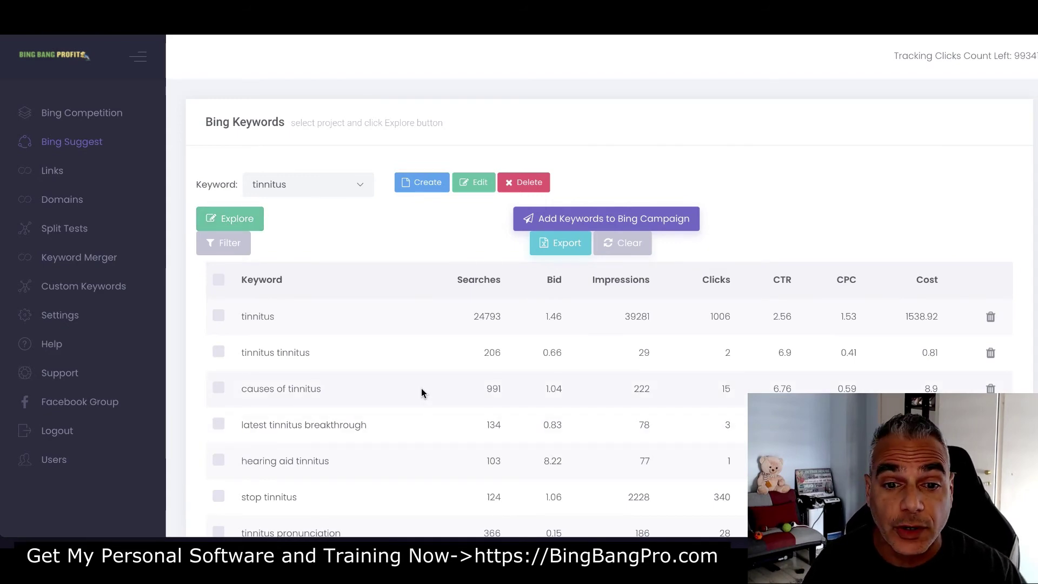
scroll(381, 352, "down", 15)
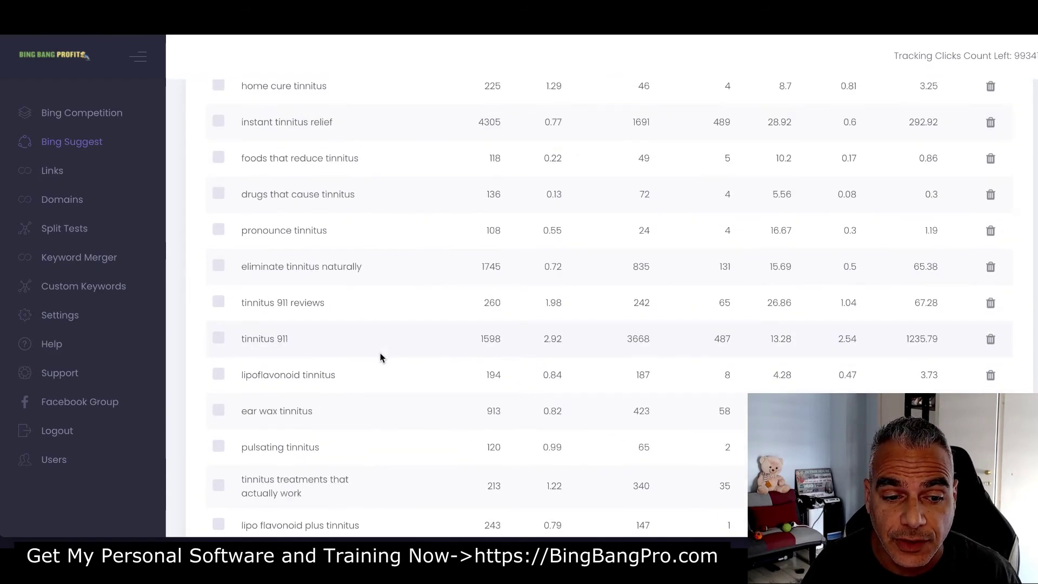
scroll(381, 357, "up", 15)
left_click(219, 280)
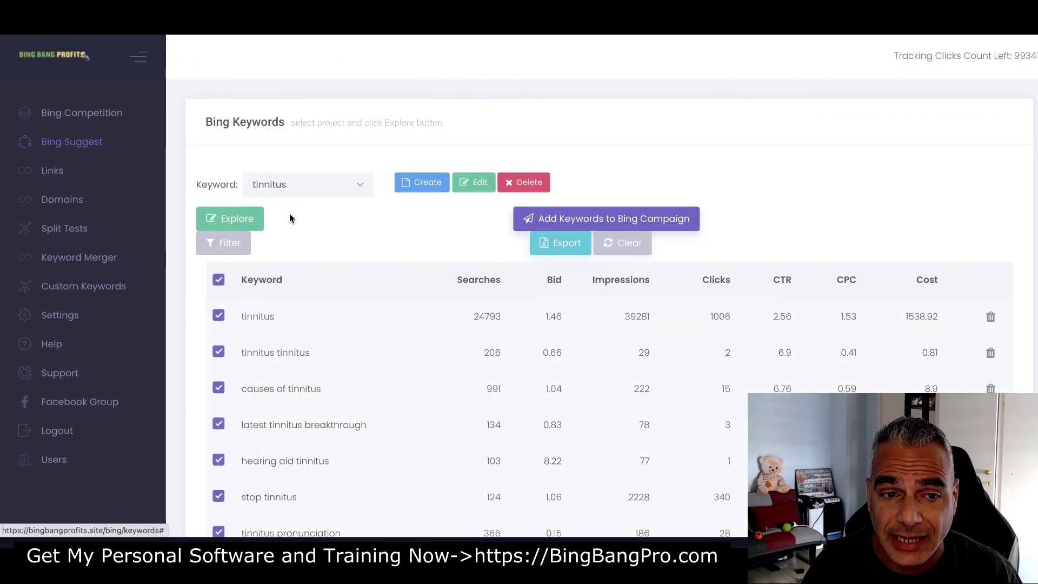
Draft a keyword filter on Clicks is greater than, then cancel it unapplied
left_click(242, 247)
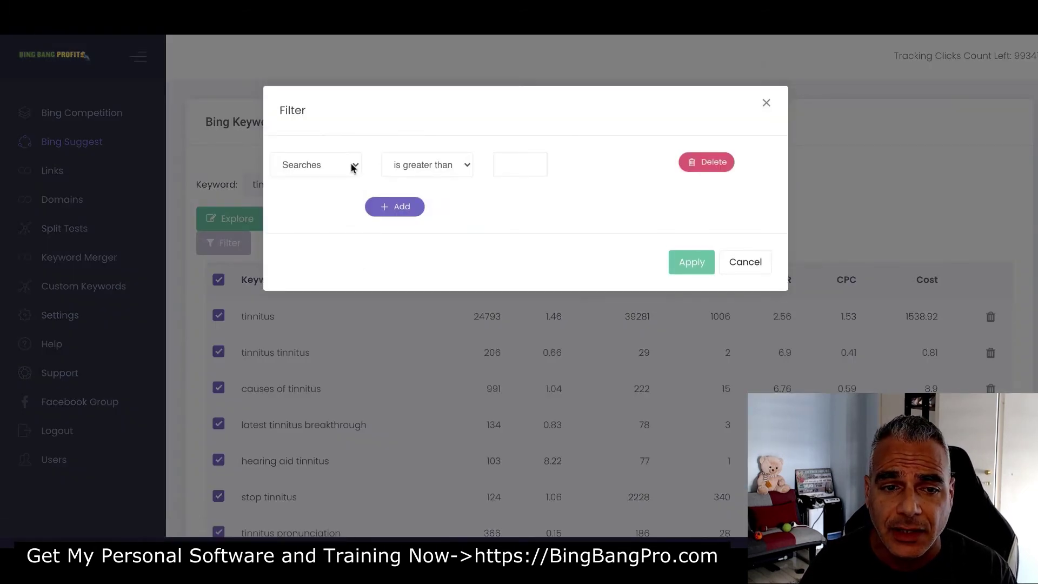
left_click(352, 165)
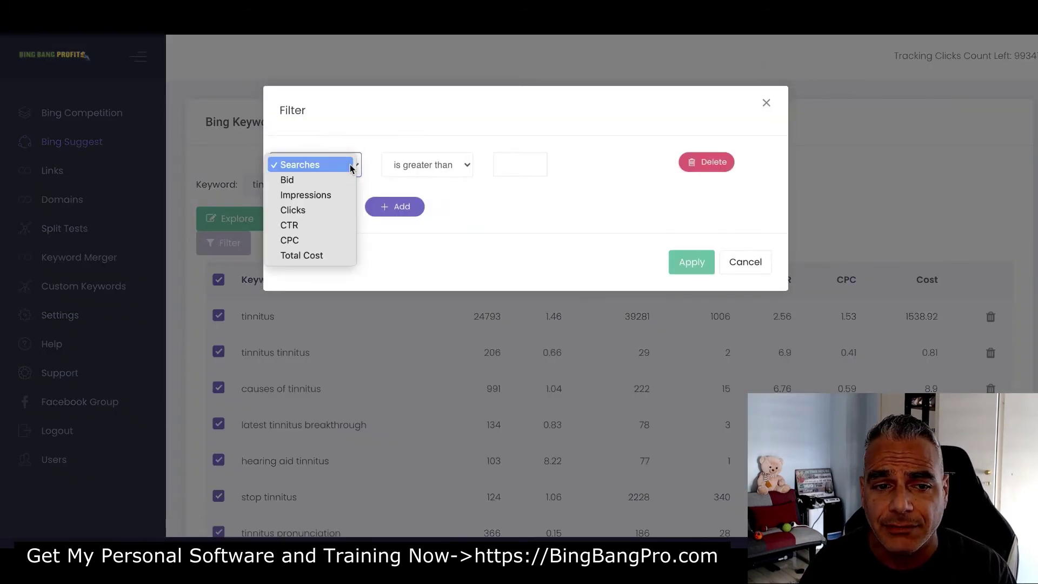
left_click(346, 210)
left_click(514, 163)
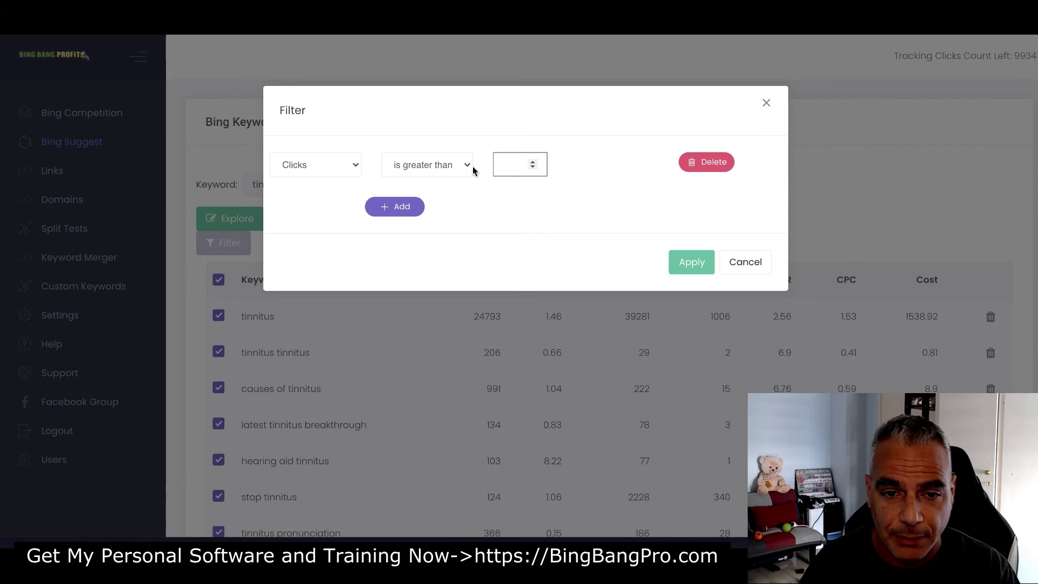
left_click(745, 270)
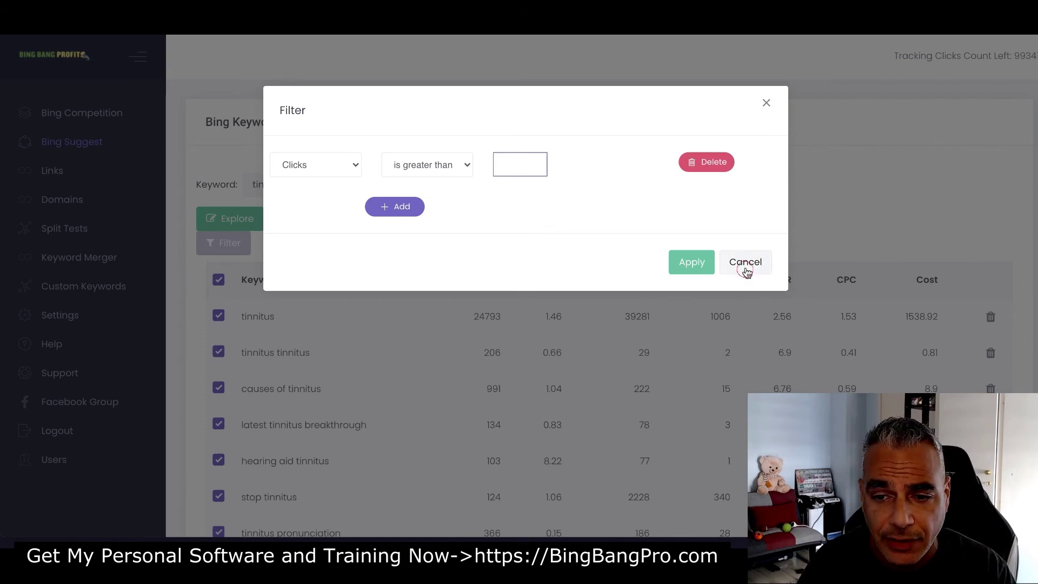
Send the selected keywords to ad group Tinnitus with a 0.33 bid and Exact match, then confirm
left_click(552, 214)
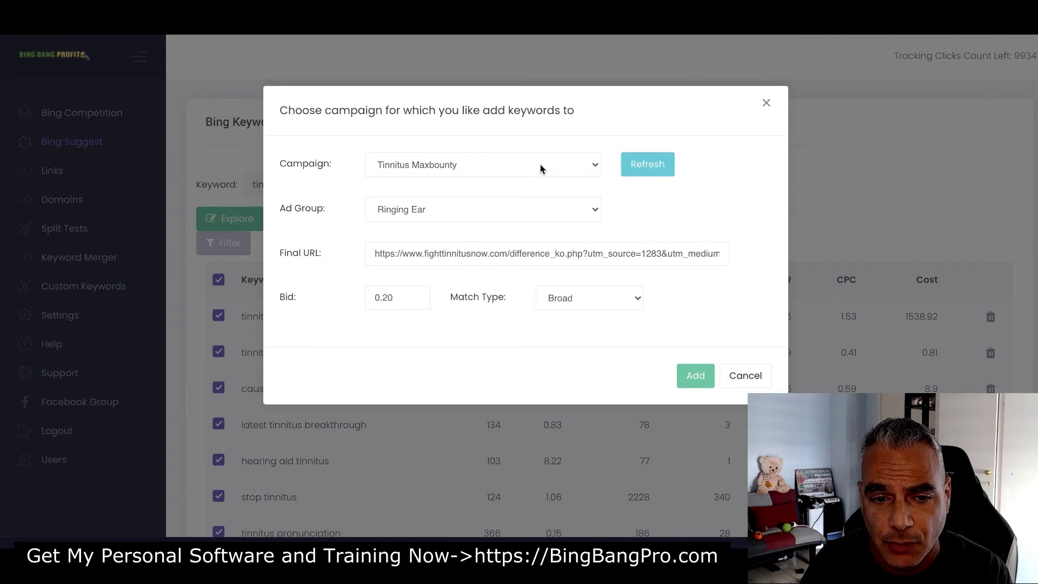
left_click(543, 209)
left_click(514, 224)
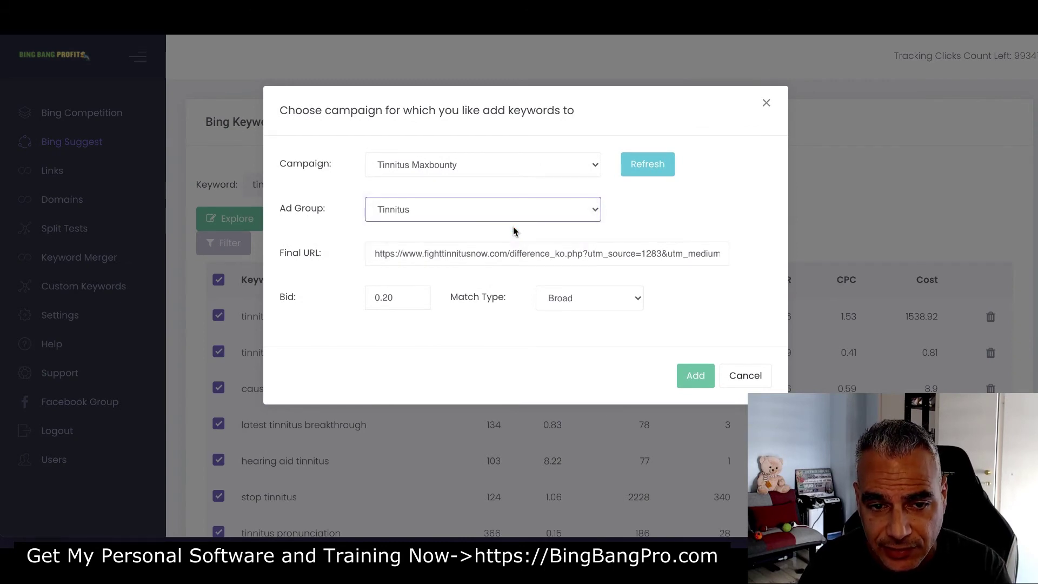
left_click(398, 297)
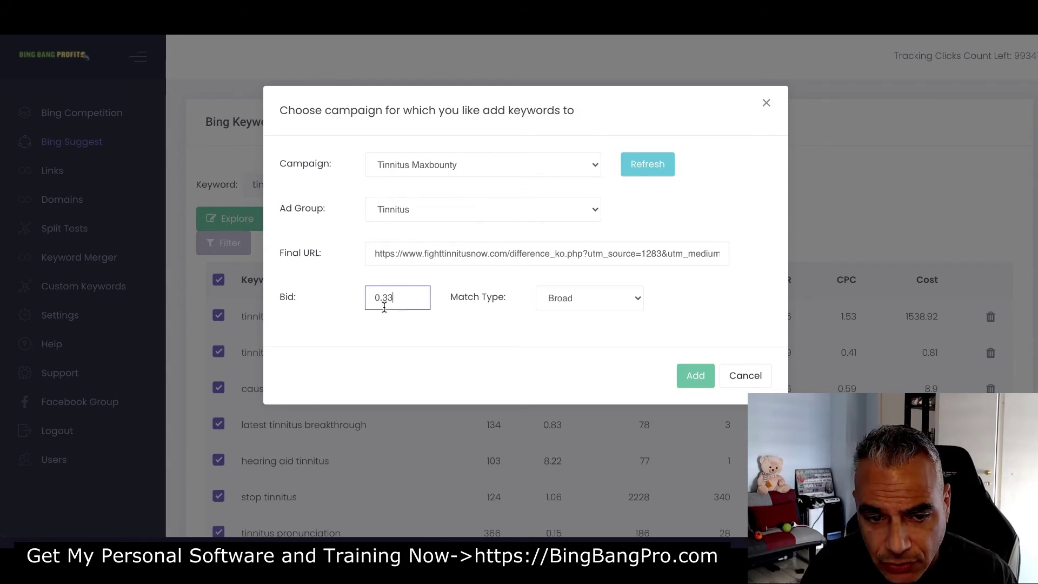
left_click(603, 300)
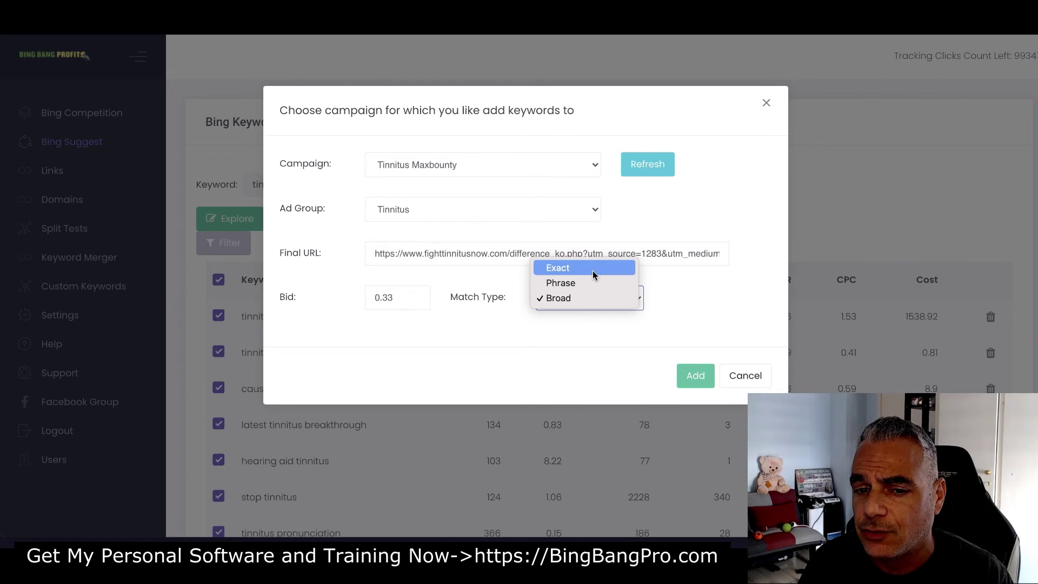
left_click(595, 271)
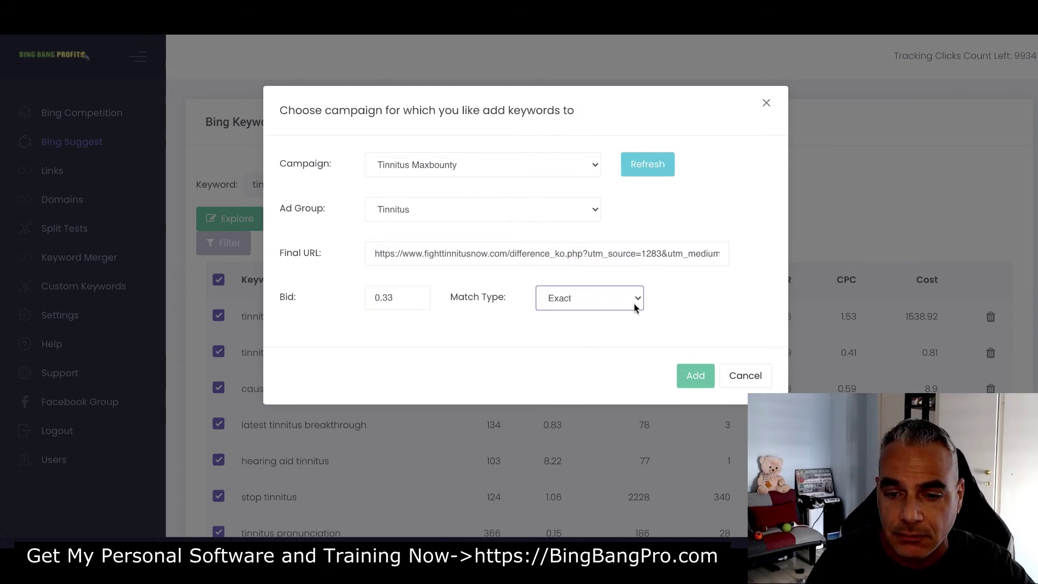
left_click(694, 378)
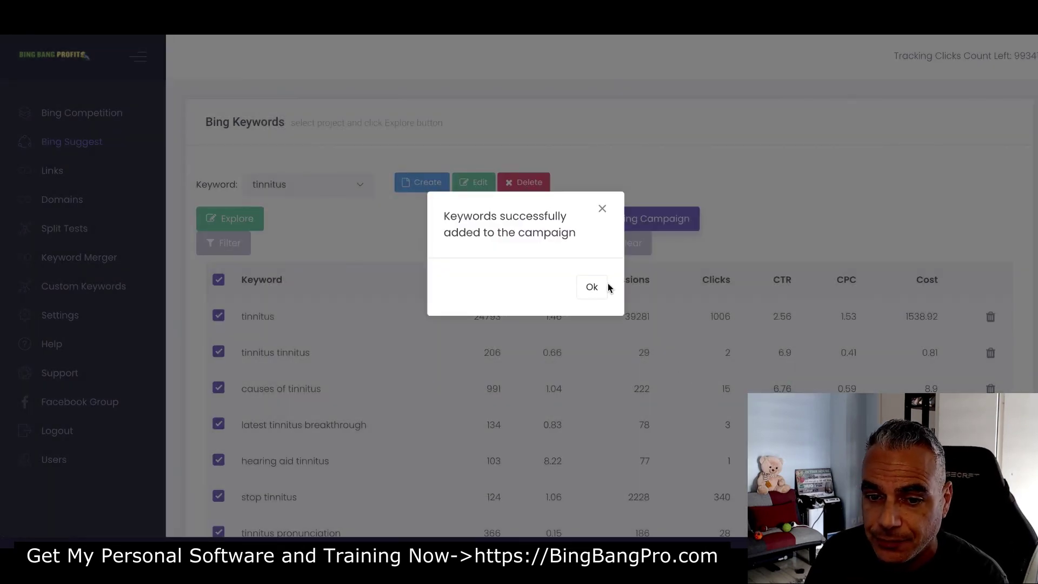
left_click(591, 290)
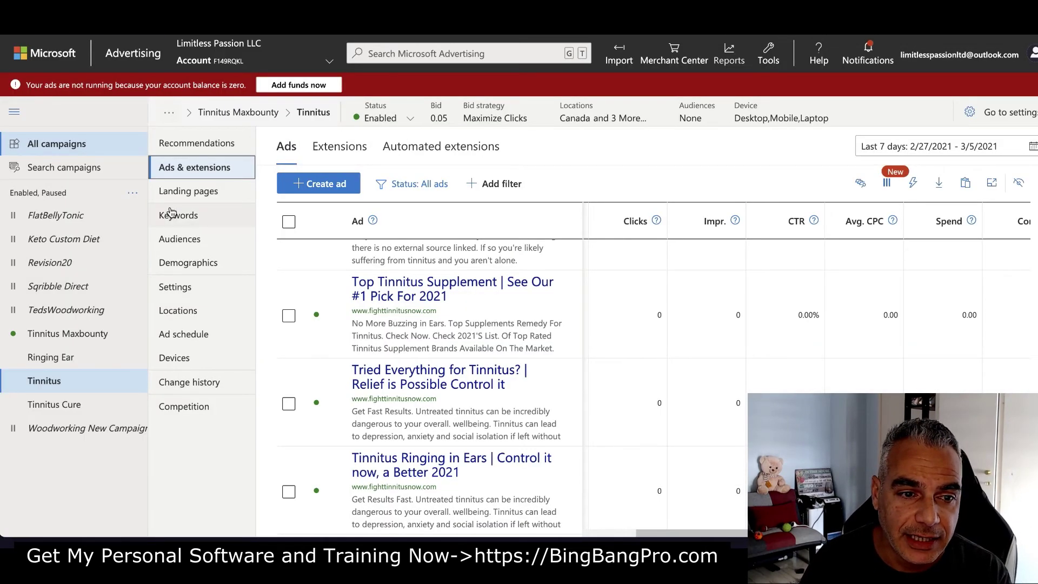
Open the Tinnitus ad group's Keywords list and scroll through its 226 keywords
left_click(174, 216)
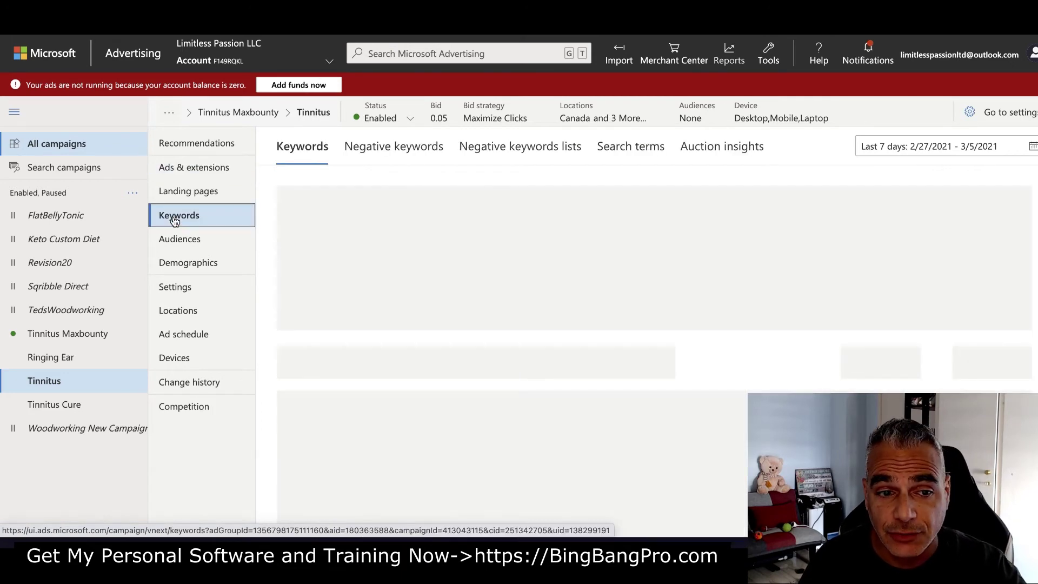
scroll(502, 366, "down", 15)
scroll(417, 364, "right", 1)
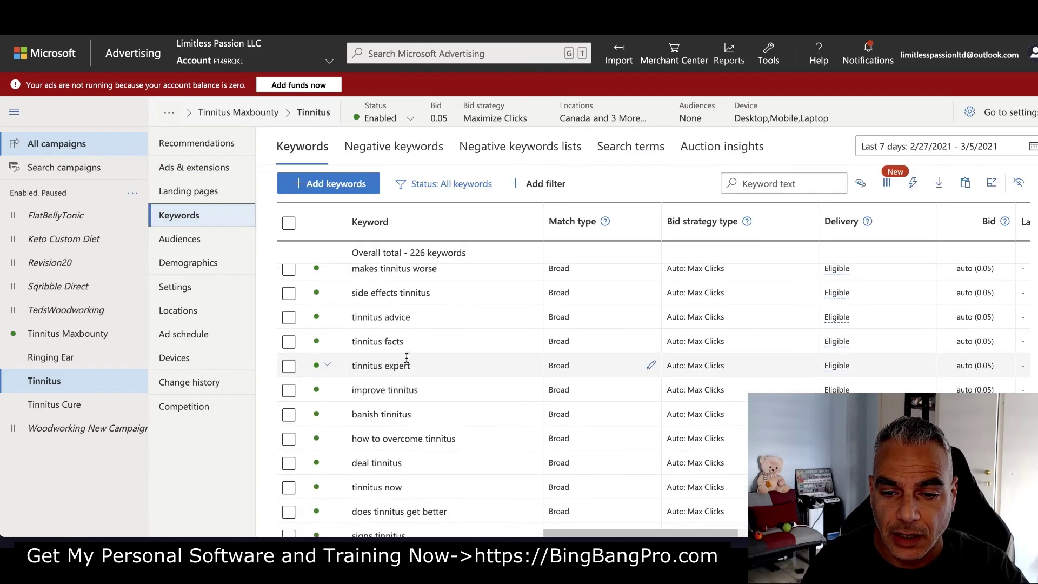
scroll(417, 364, "up", 5)
scroll(414, 357, "right", 3)
scroll(414, 357, "up", 8)
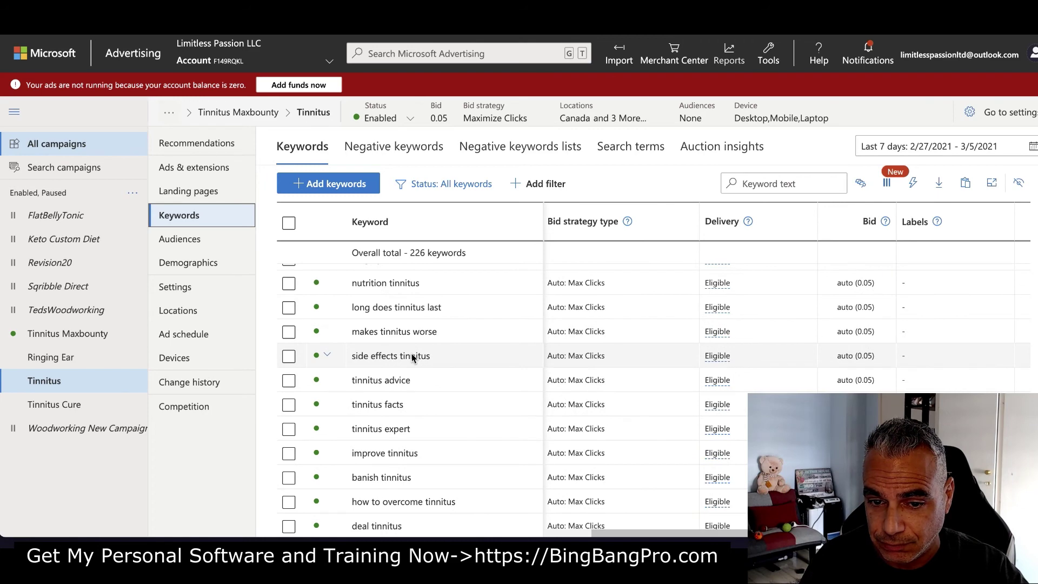
scroll(477, 362, "down", 5)
scroll(477, 362, "down", 5)
scroll(509, 363, "left", 1)
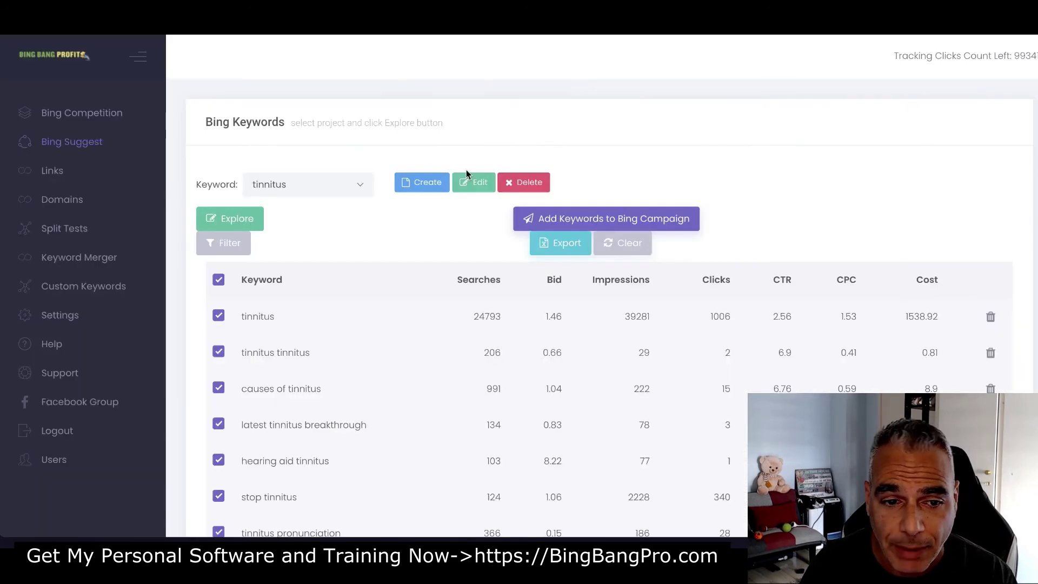
Edit the Tinnitus Bing Ads Maxbounty link on the last Links page and choose Set Tracking Url
left_click(52, 172)
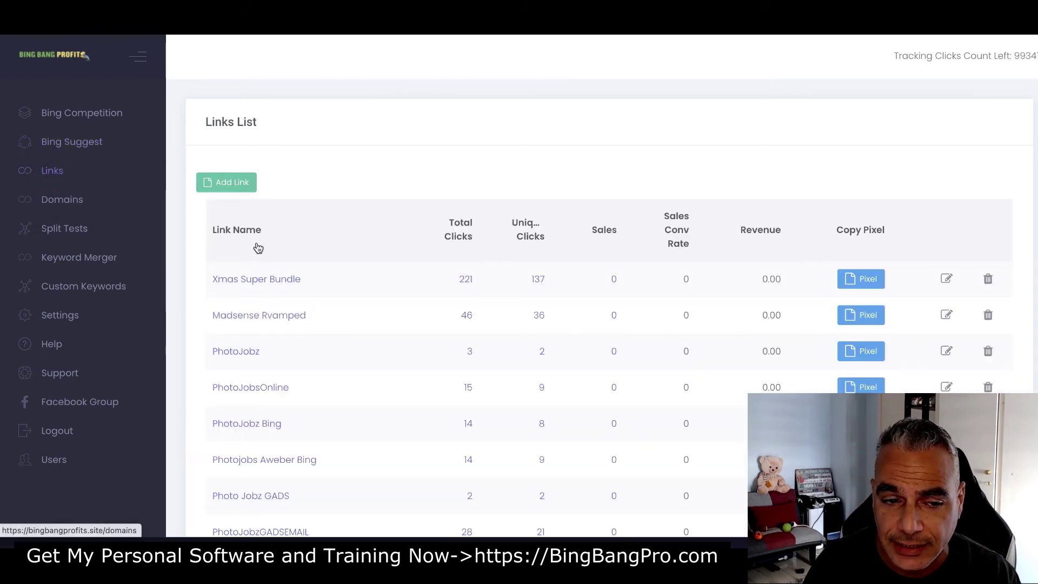
scroll(292, 262, "down", 15)
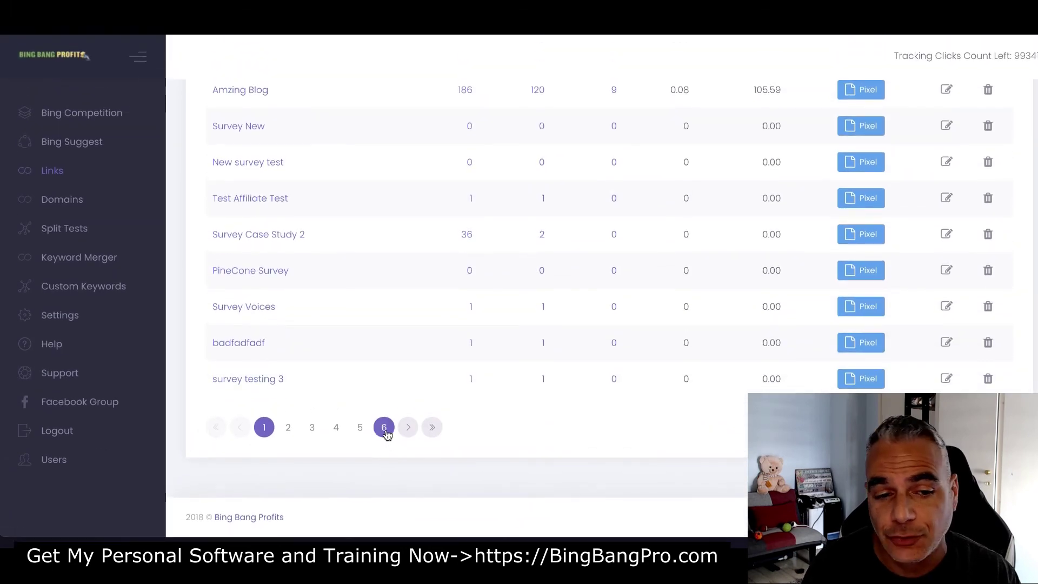
left_click(384, 428)
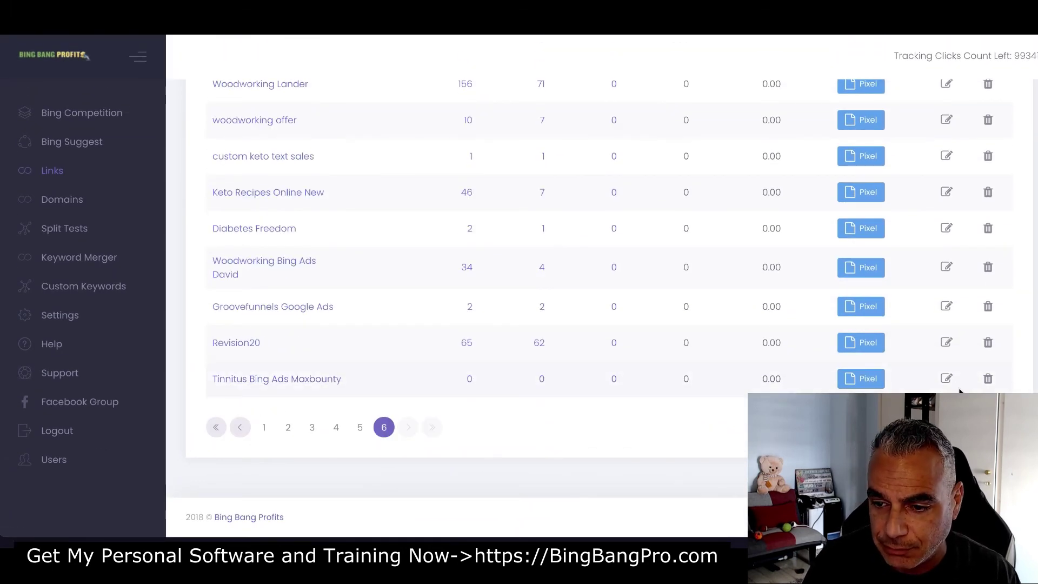
left_click(946, 379)
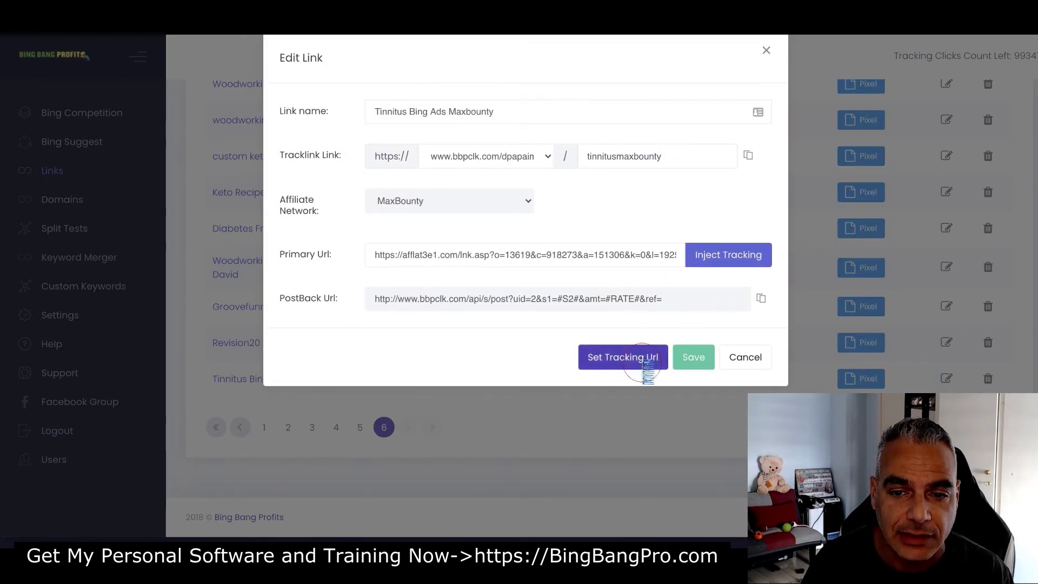
left_click(647, 362)
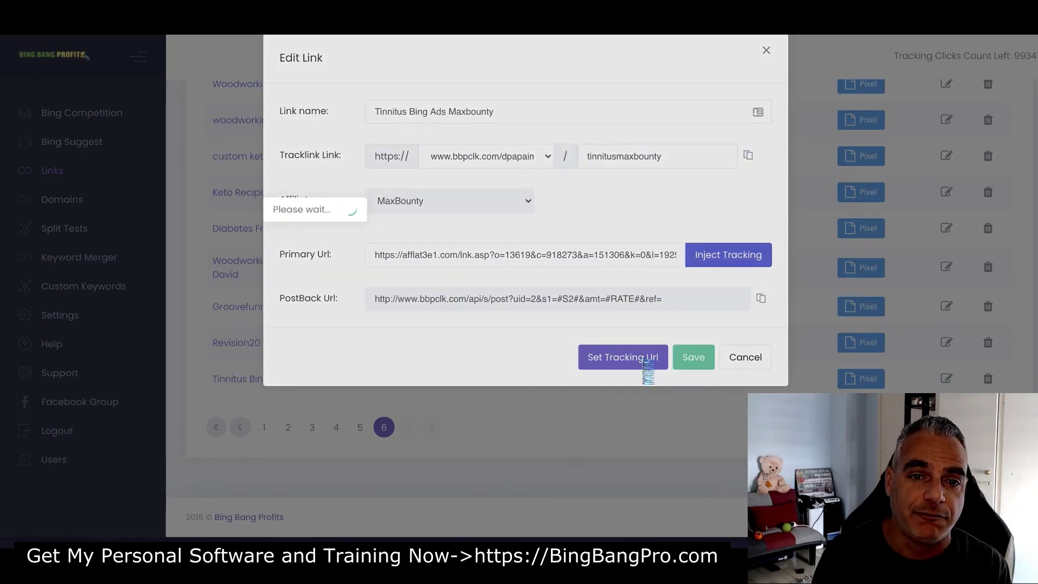
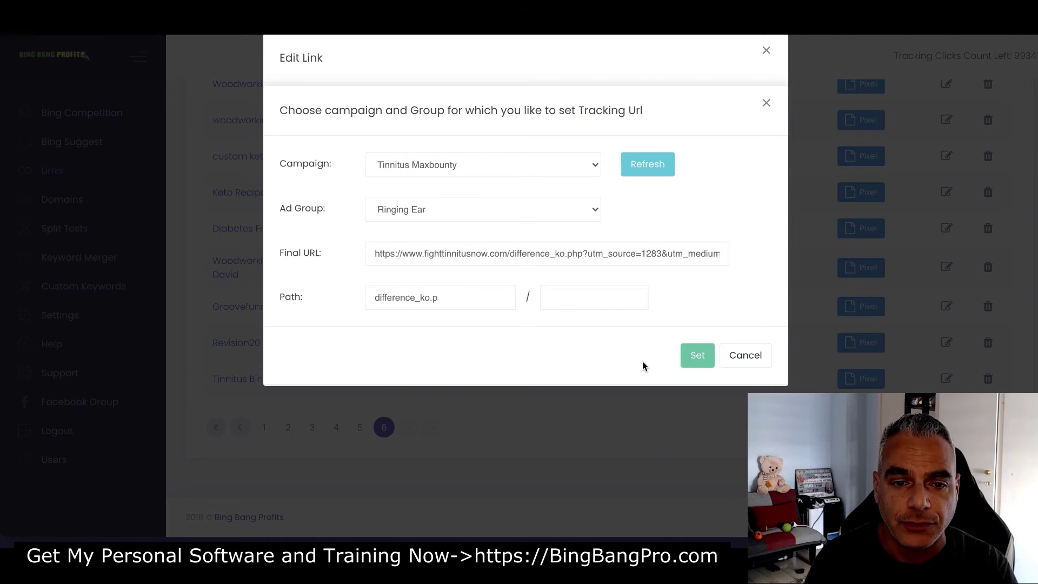
Set the tracking URL for ad group Tinnitus with an empty path, and confirm the success message
left_click(512, 210)
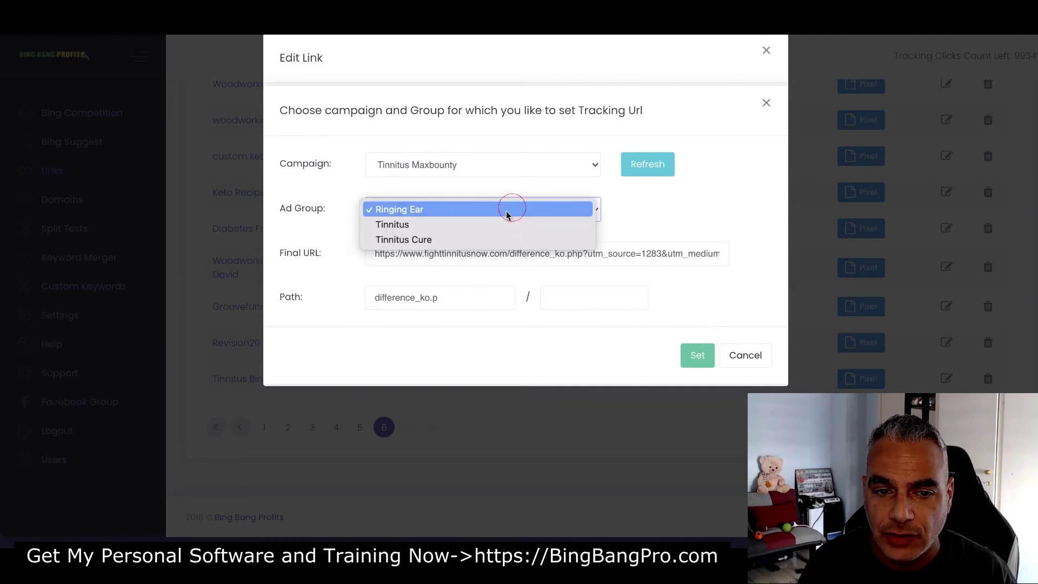
left_click(439, 222)
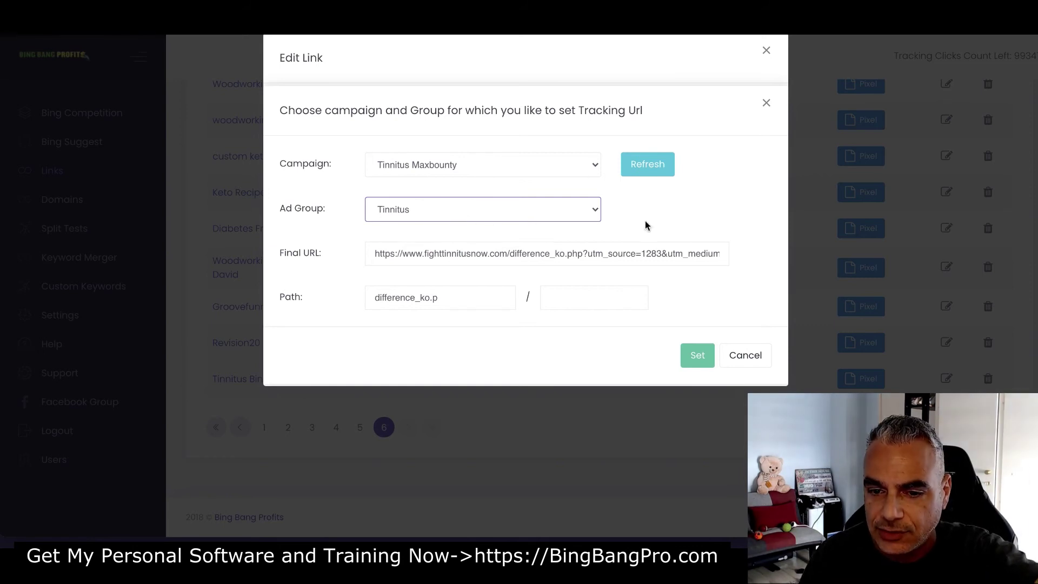
left_click_drag(389, 284, 329, 278)
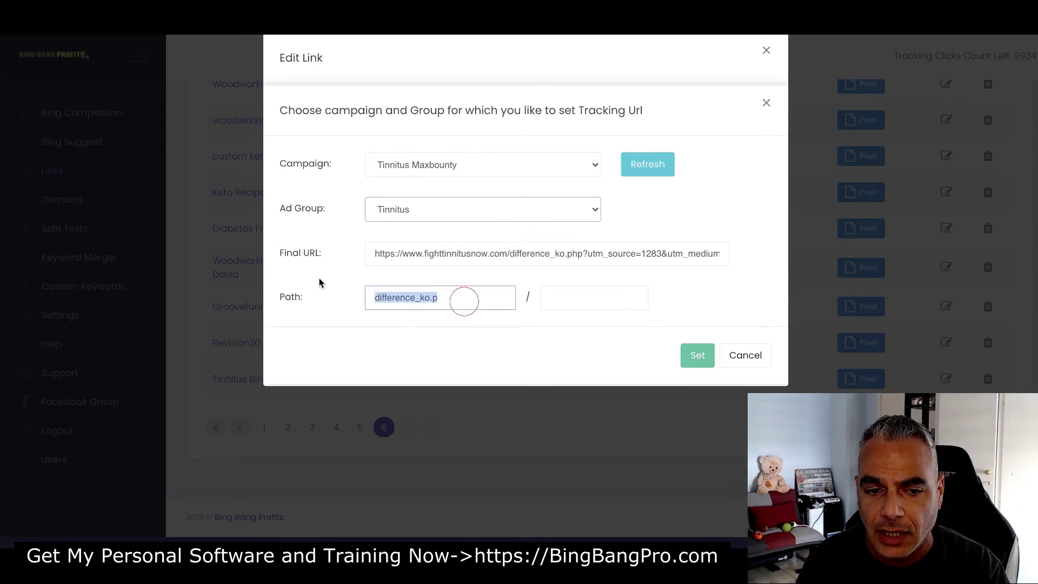
key("BackSpace")
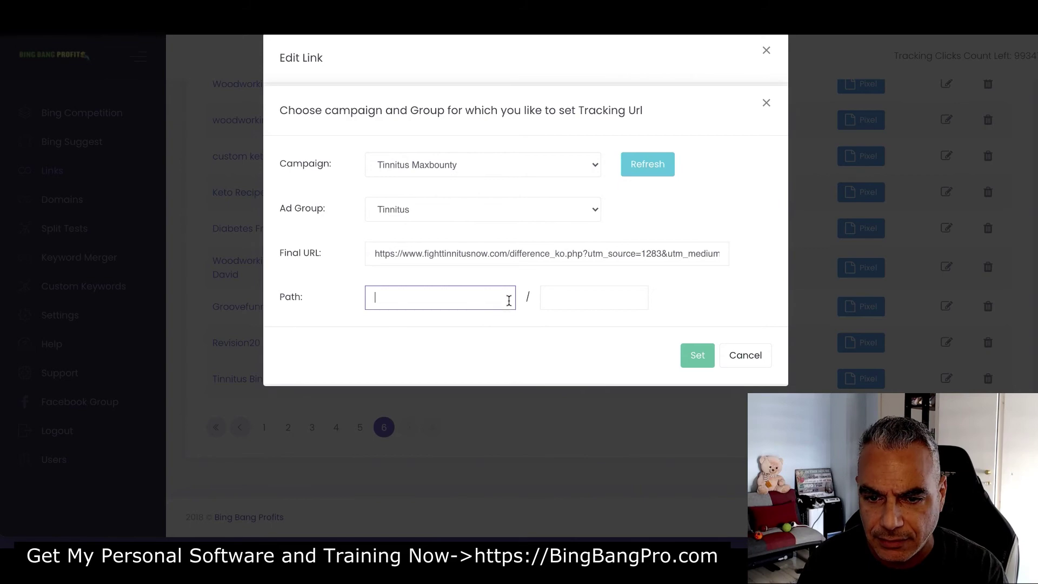
left_click(709, 361)
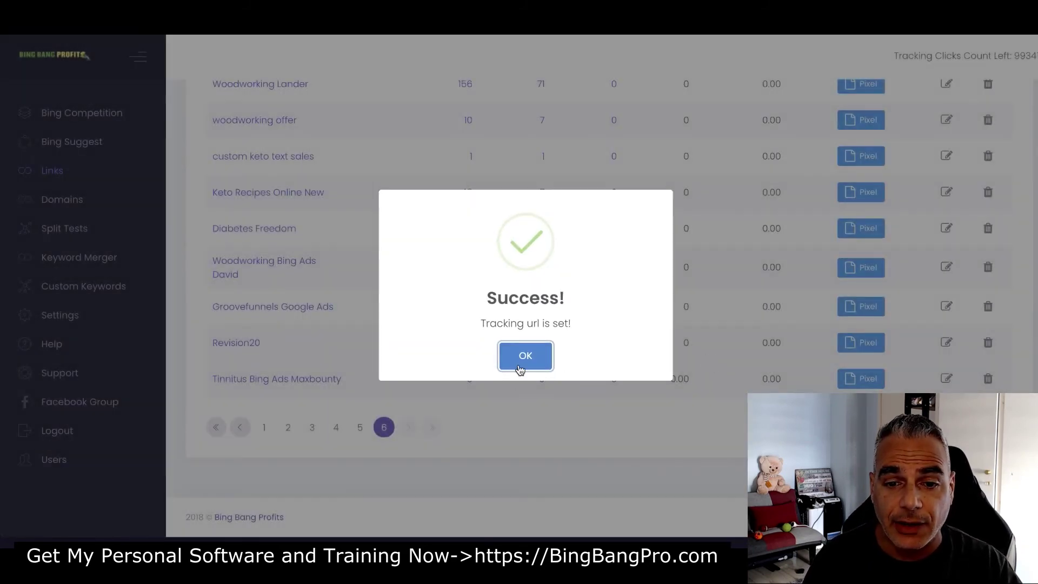
left_click(524, 356)
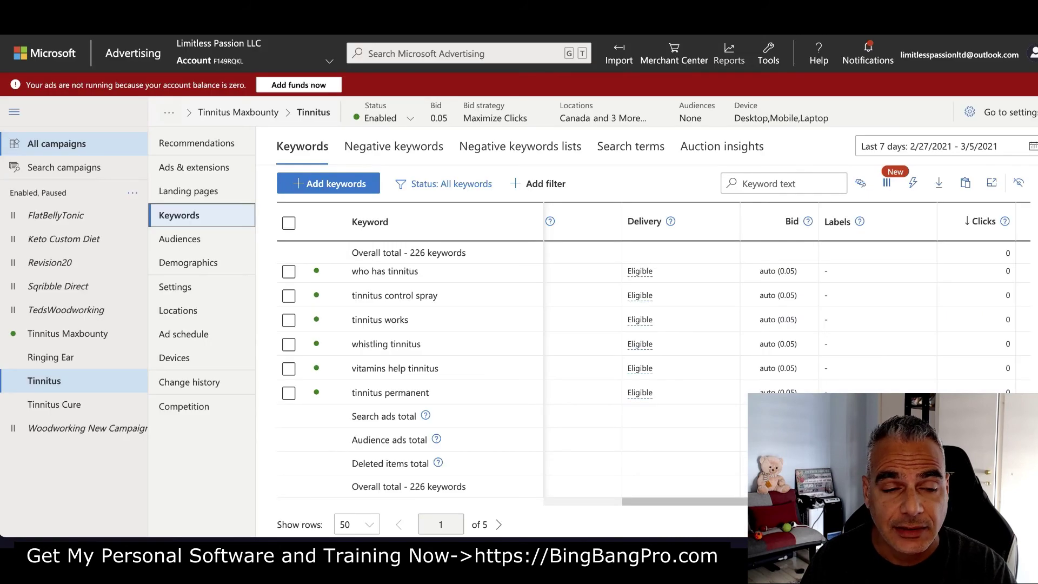
List the Tinnitus ad group's ads and edit 'Top Tinnitus Supplement | See Our #1 Pick For 2021'
left_click(199, 168)
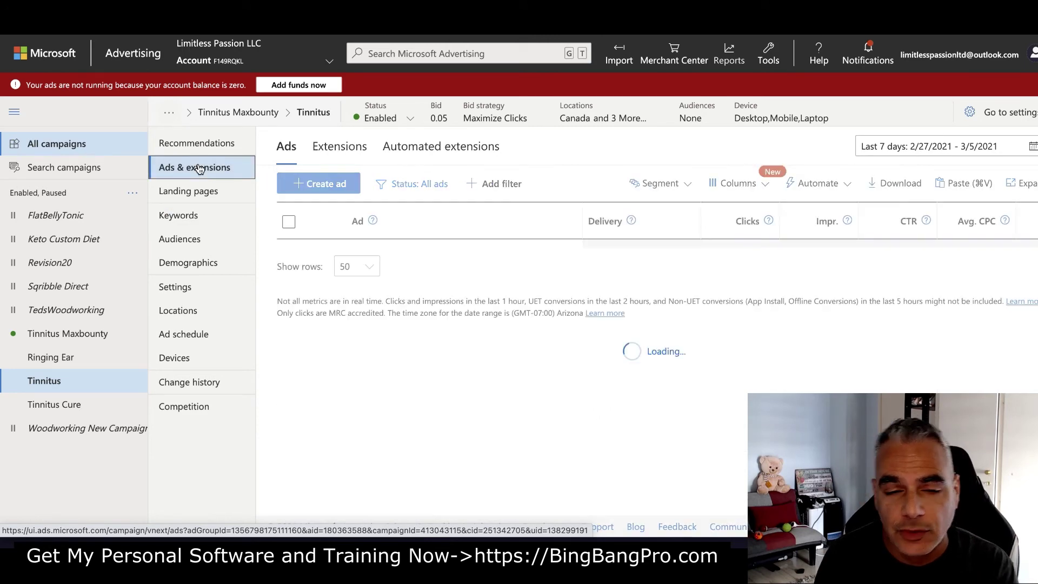
scroll(262, 236, "down", 4)
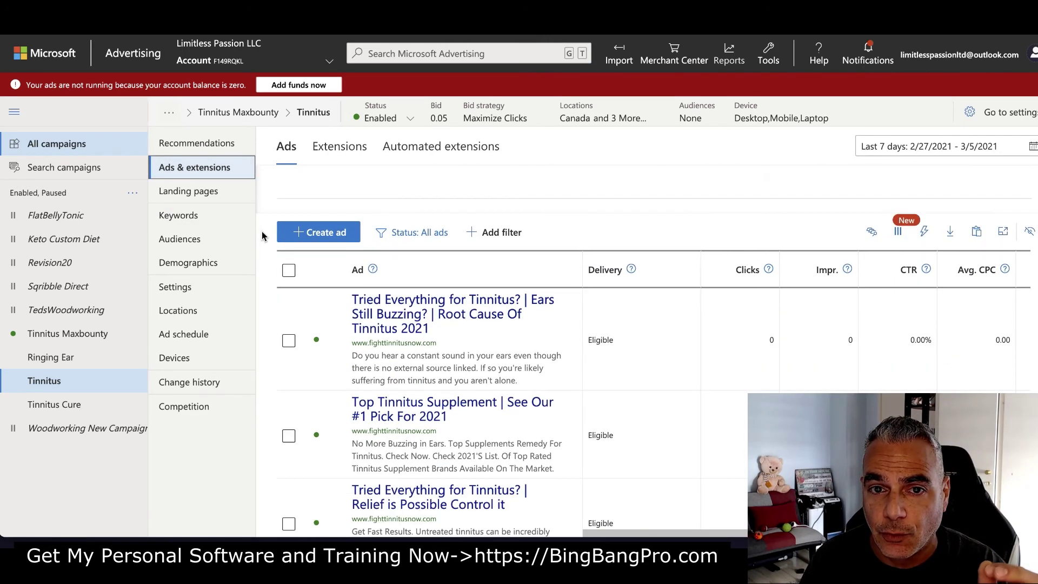
scroll(262, 236, "down", 2)
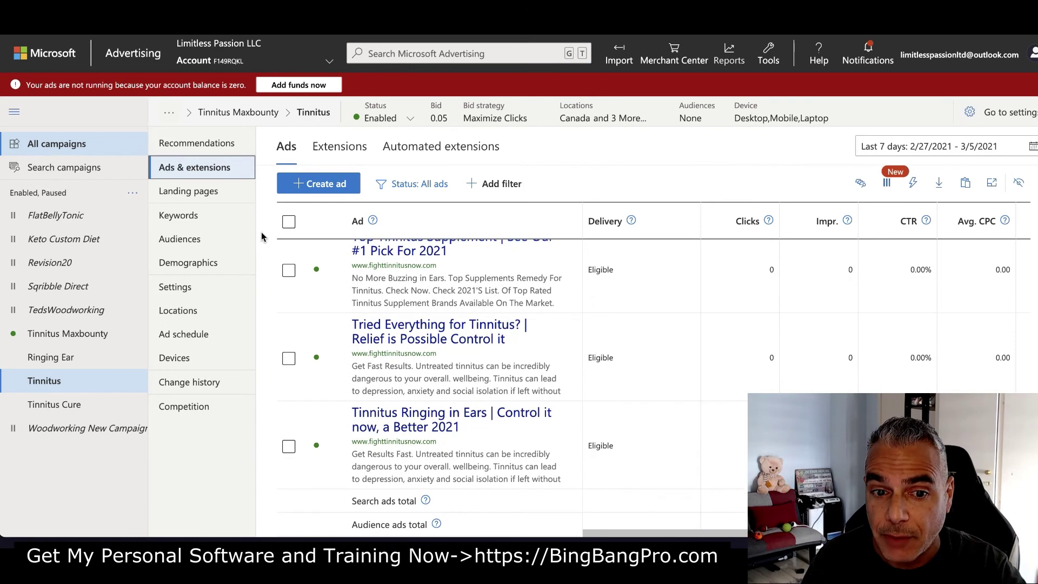
scroll(408, 252, "up", 3)
scroll(408, 252, "down", 1)
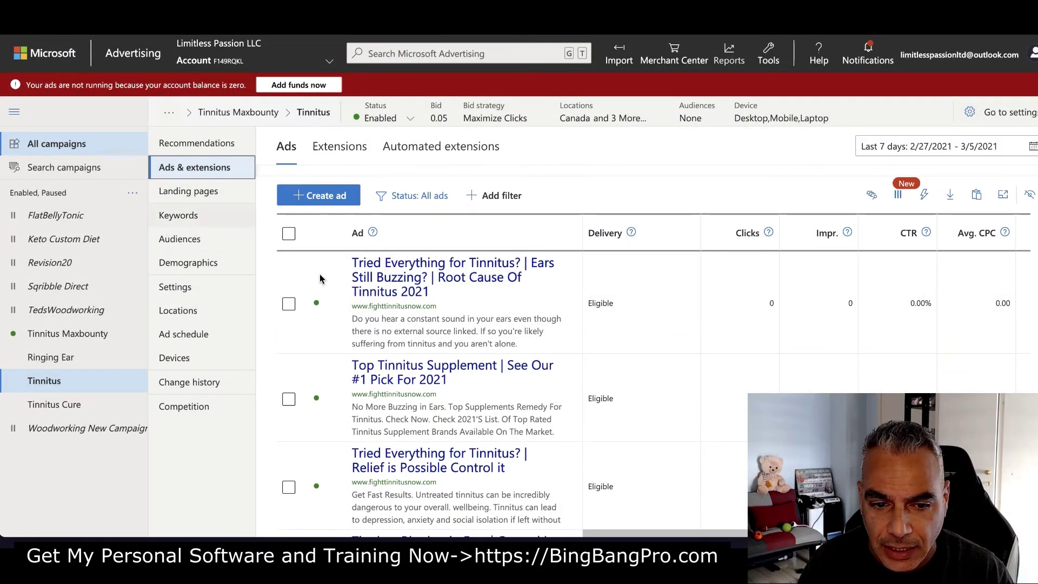
scroll(516, 370, "down", 3)
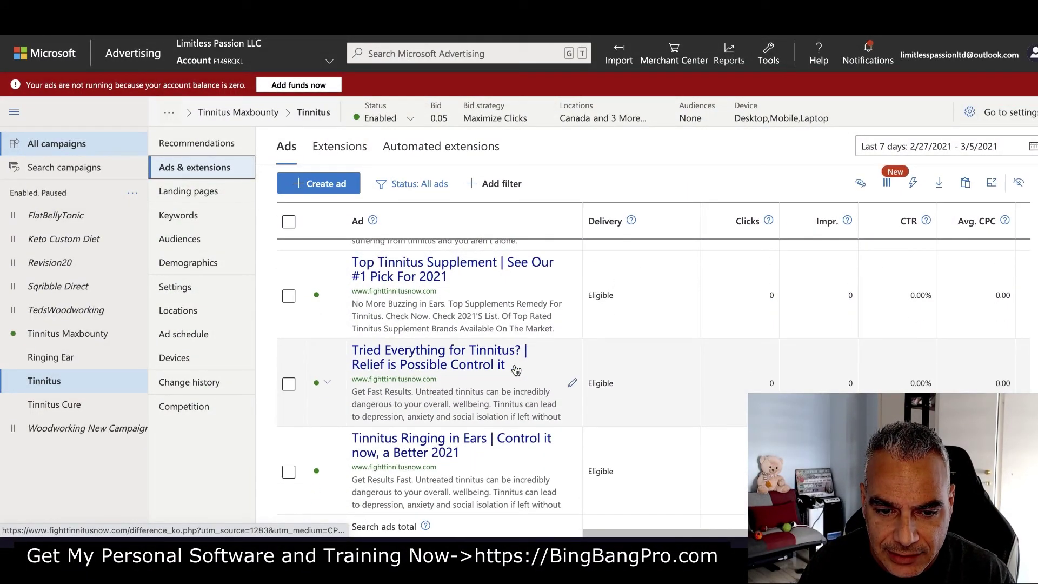
scroll(519, 363, "up", 1)
scroll(525, 355, "right", 1)
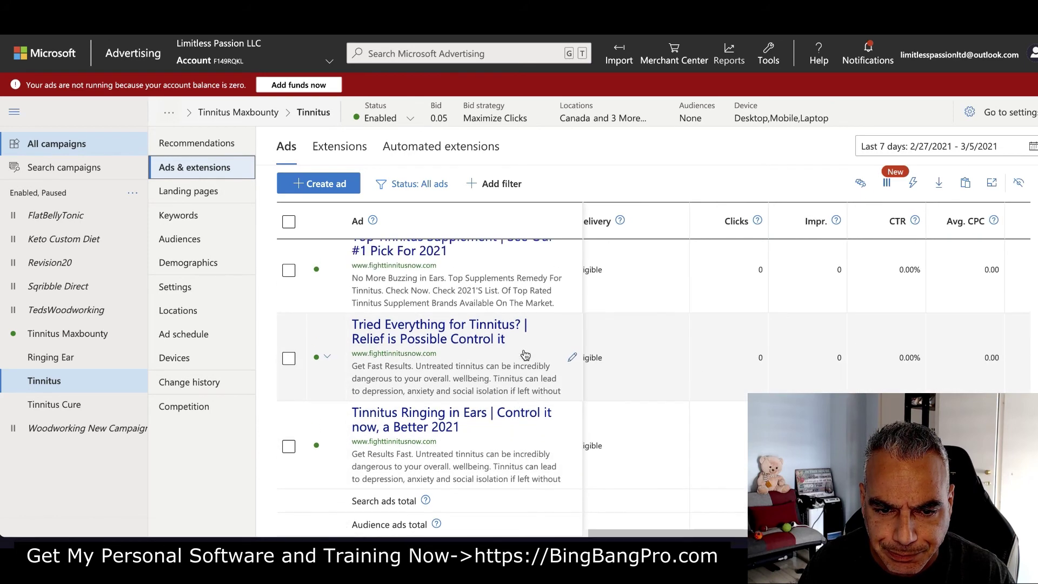
scroll(557, 355, "up", 3)
scroll(541, 324, "down", 1)
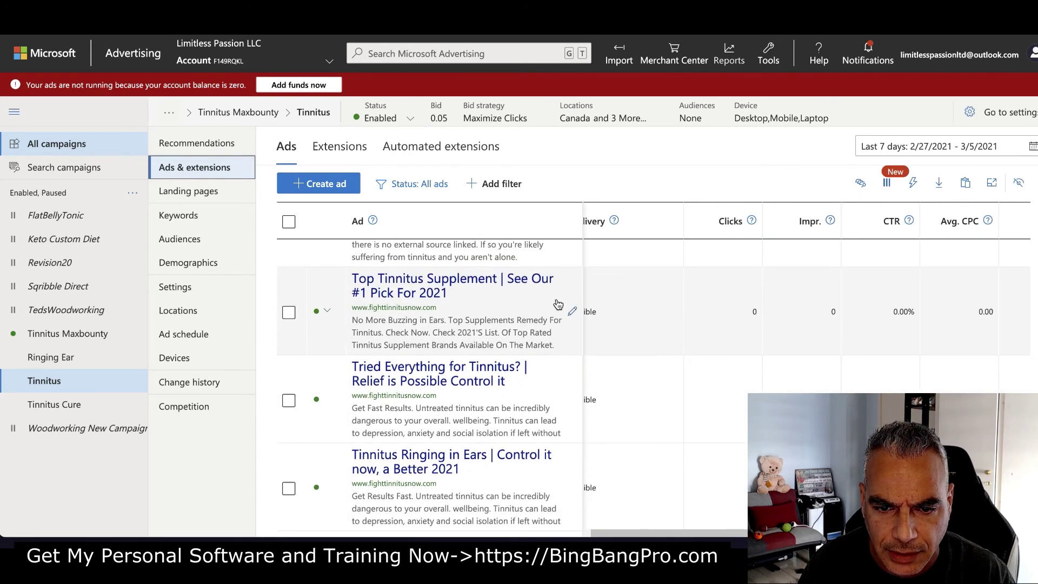
left_click(569, 305)
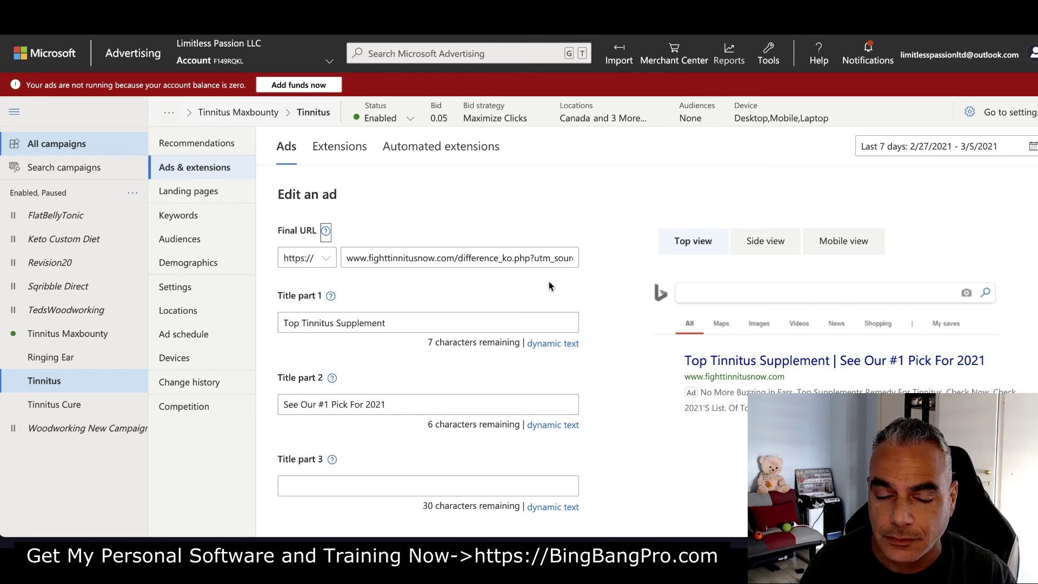
Verify another Tinnitus ad's tracking template contains the bbpclk tracking URL
scroll(433, 375, "down", 10)
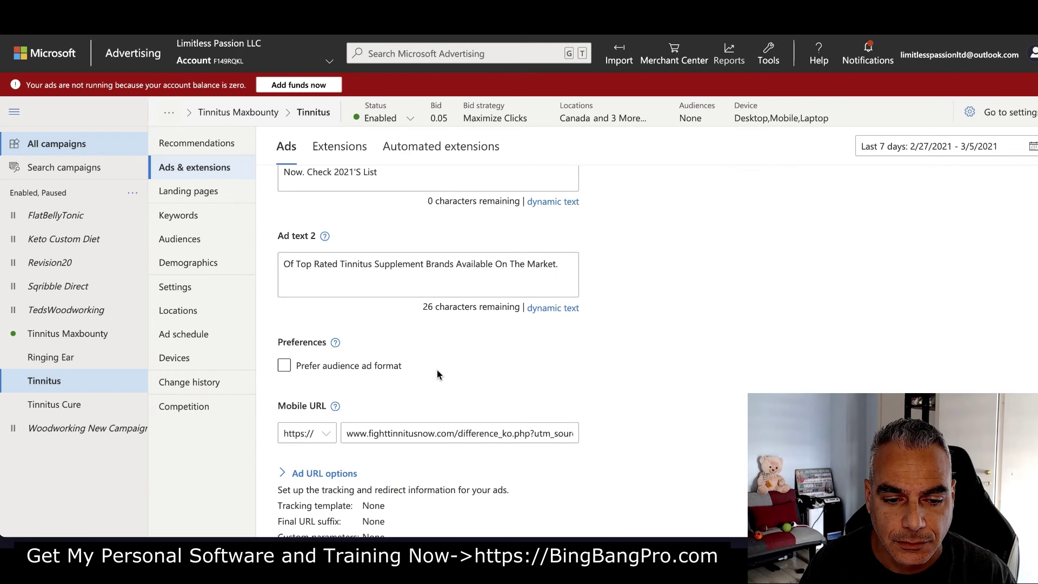
scroll(439, 371, "up", 3)
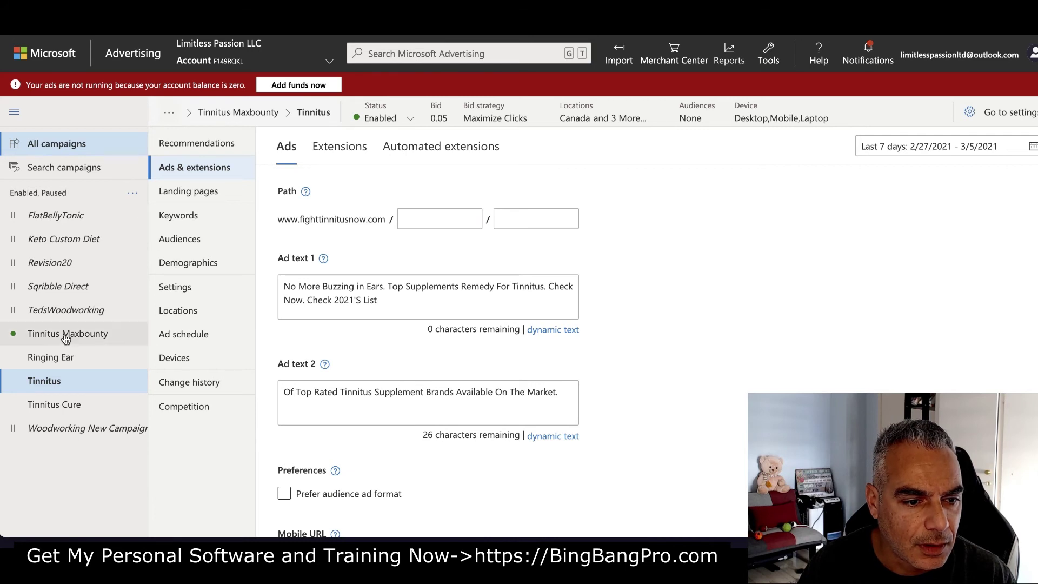
left_click(47, 381)
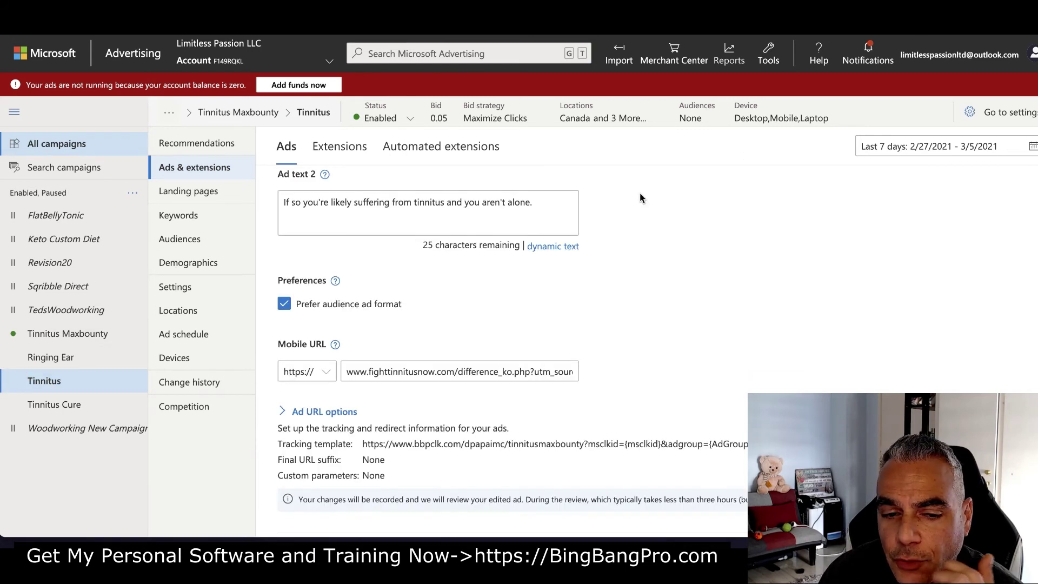
scroll(640, 198, "down", 2)
left_click_drag(362, 344, 801, 346)
left_click(745, 353)
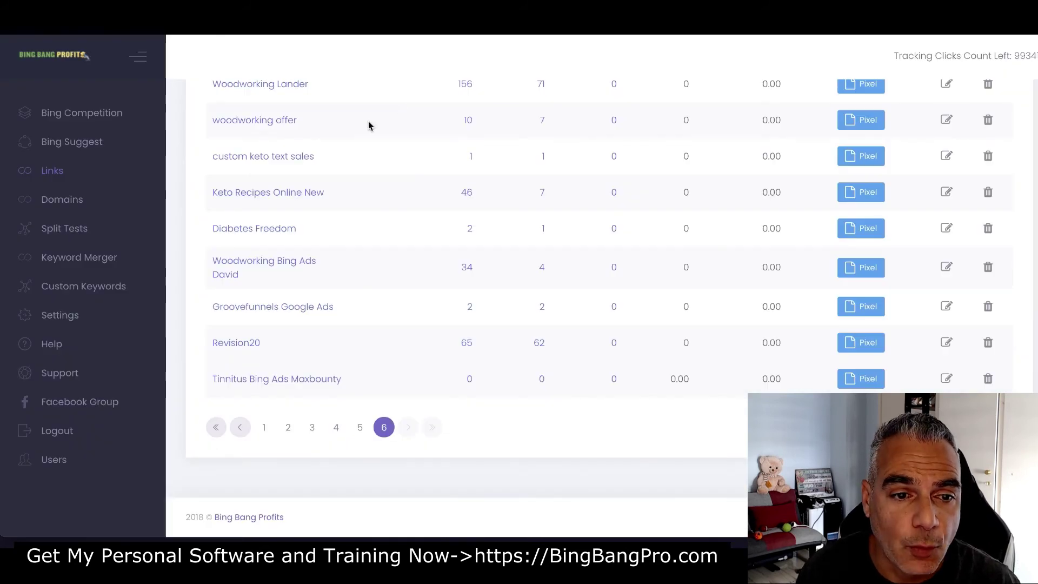
Review the Click List's clicks, ad groups and keywords, then return to Links page 6
left_click(536, 345)
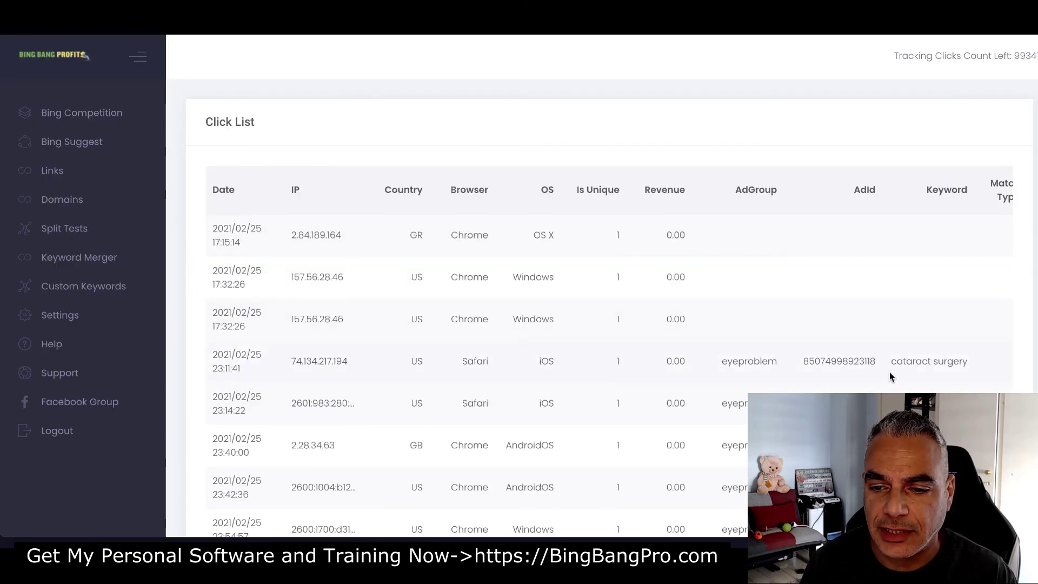
scroll(885, 374, "down", 2)
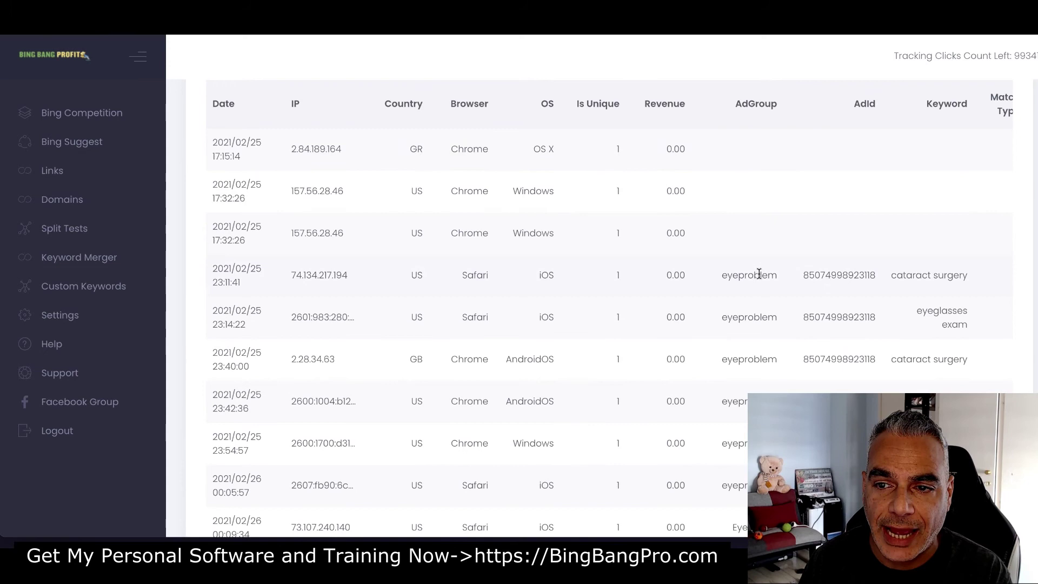
scroll(746, 227, "down", 2)
scroll(743, 302, "up", 1)
scroll(927, 262, "up", 2)
scroll(930, 318, "down", 2)
scroll(928, 316, "right", 1)
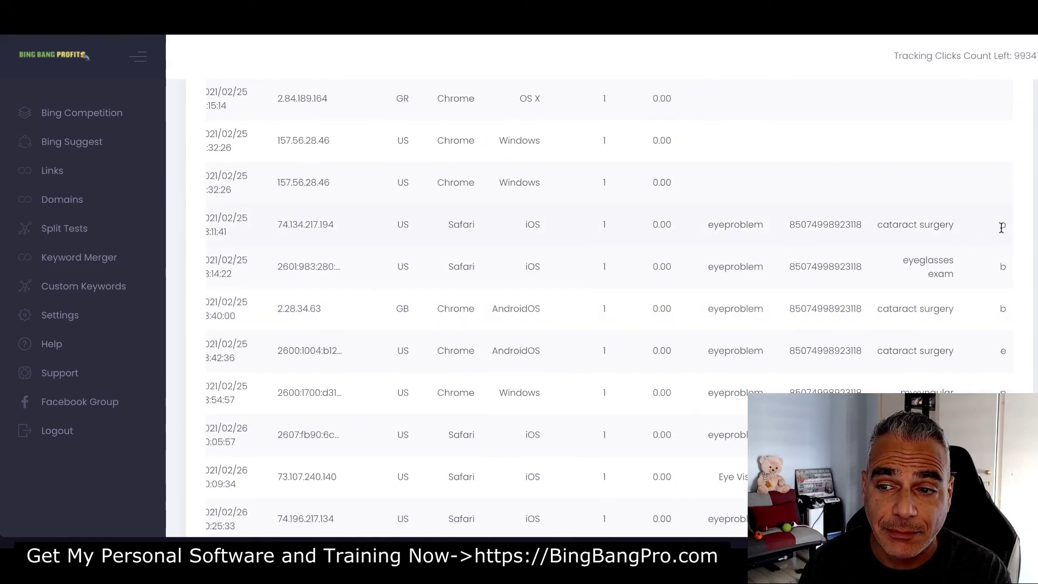
scroll(1002, 222, "down", 1)
scroll(1002, 221, "up", 1)
scroll(957, 338, "down", 1)
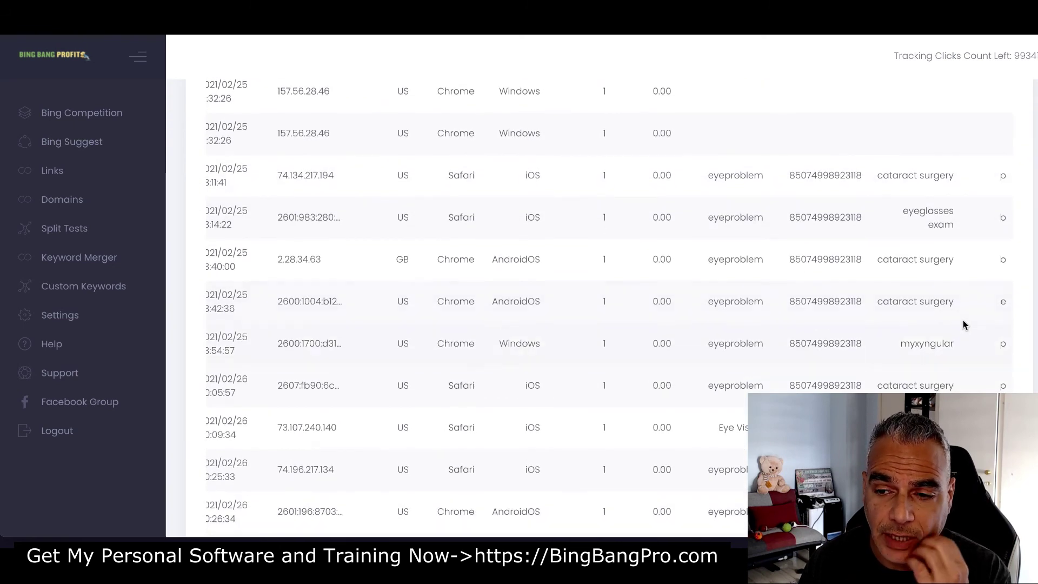
scroll(897, 249, "down", 10)
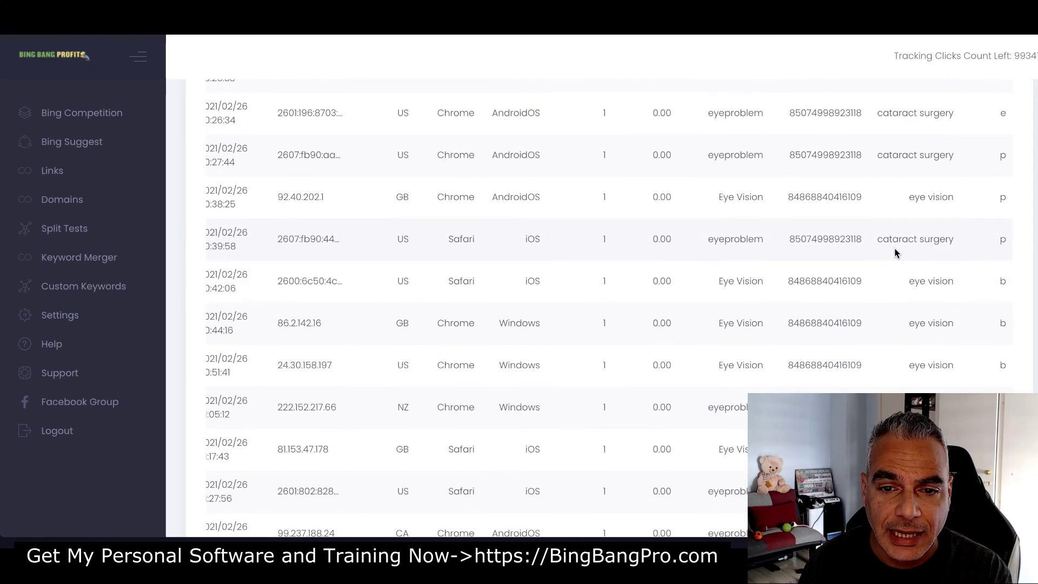
scroll(896, 254, "up", 15)
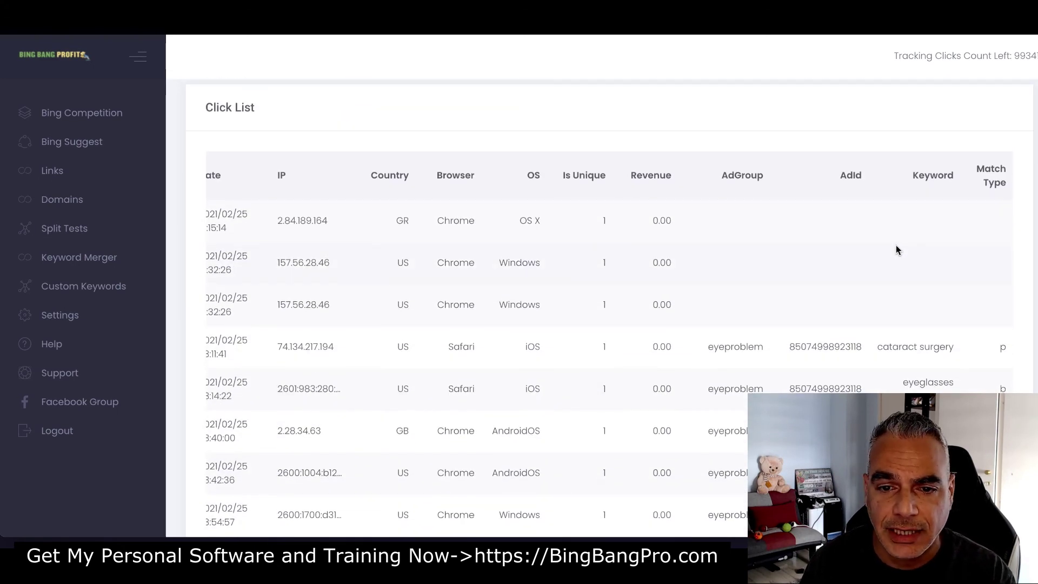
scroll(897, 249, "down", 11)
scroll(662, 173, "up", 9)
scroll(657, 162, "up", 3)
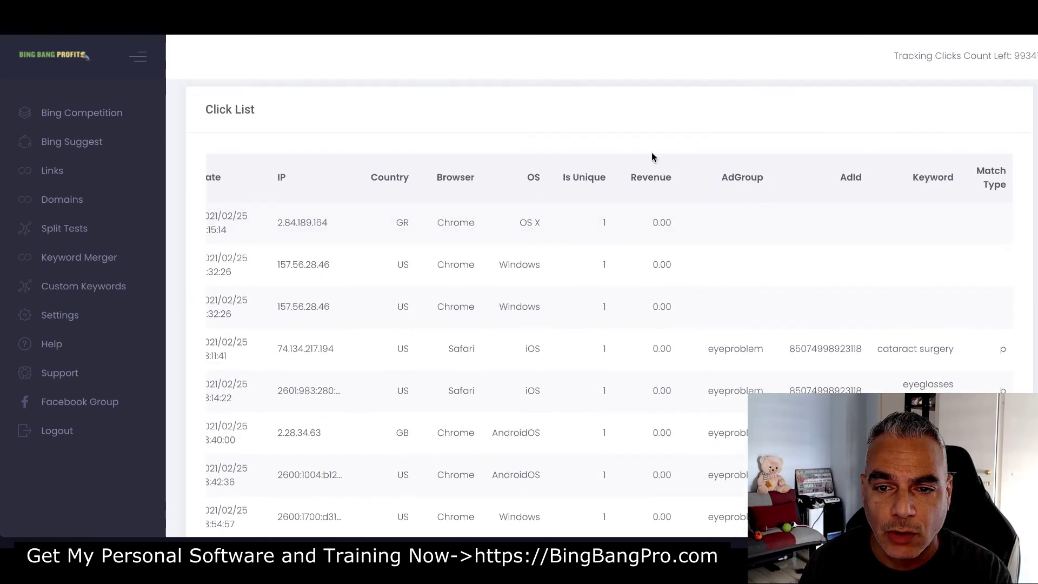
scroll(811, 244, "down", 5)
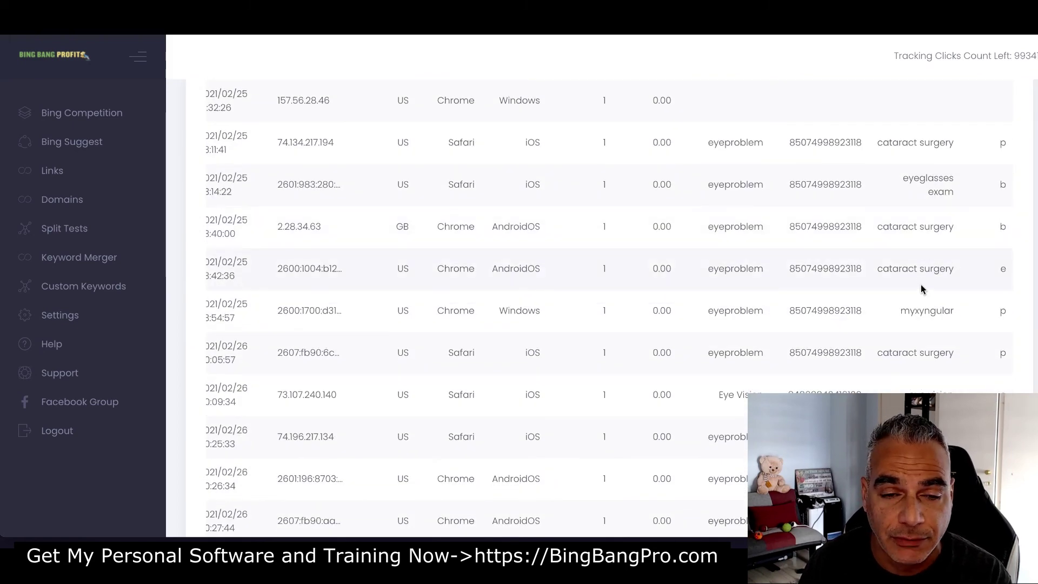
scroll(908, 277, "down", 15)
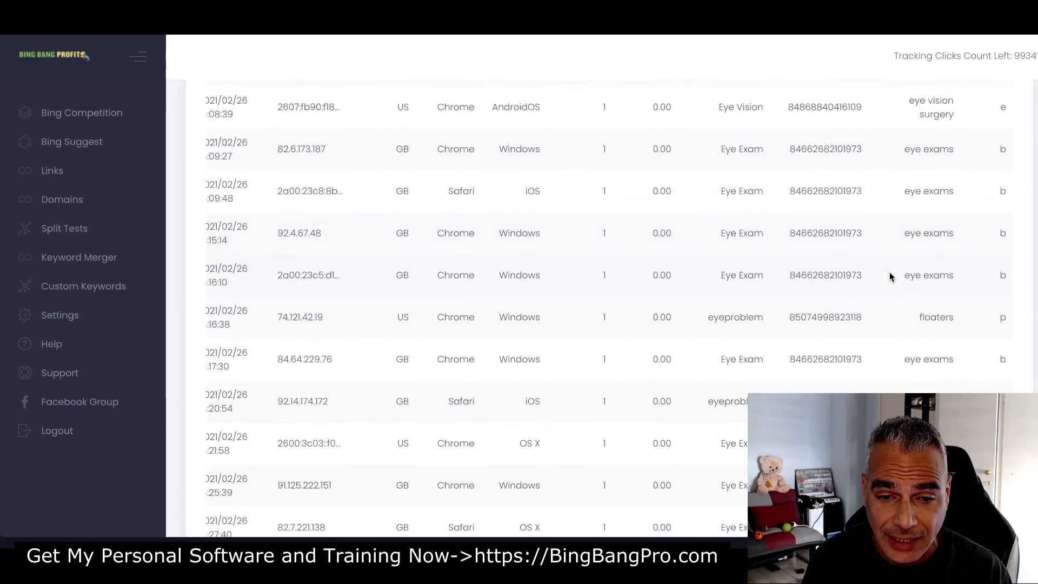
scroll(473, 293, "up", 2)
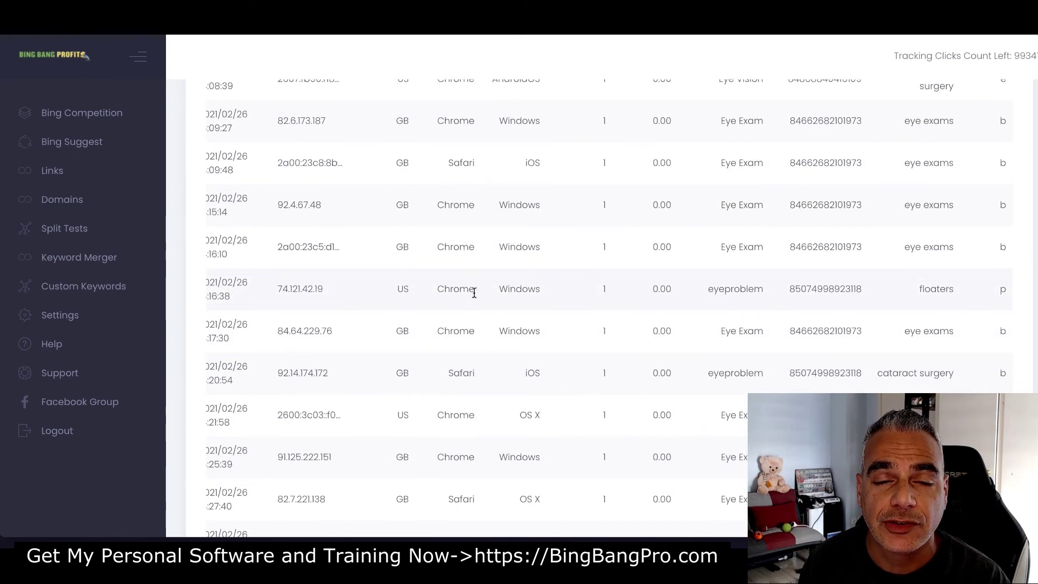
key("alt+Left")
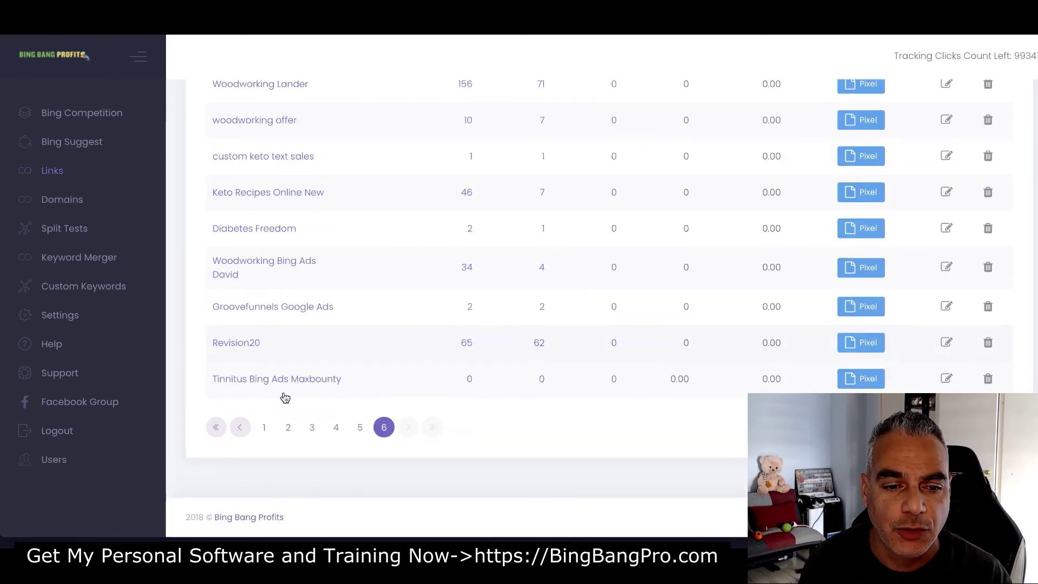
Begin adding a split test, then return to the Click List showing 'eyeproblem' clicks
left_click(947, 379)
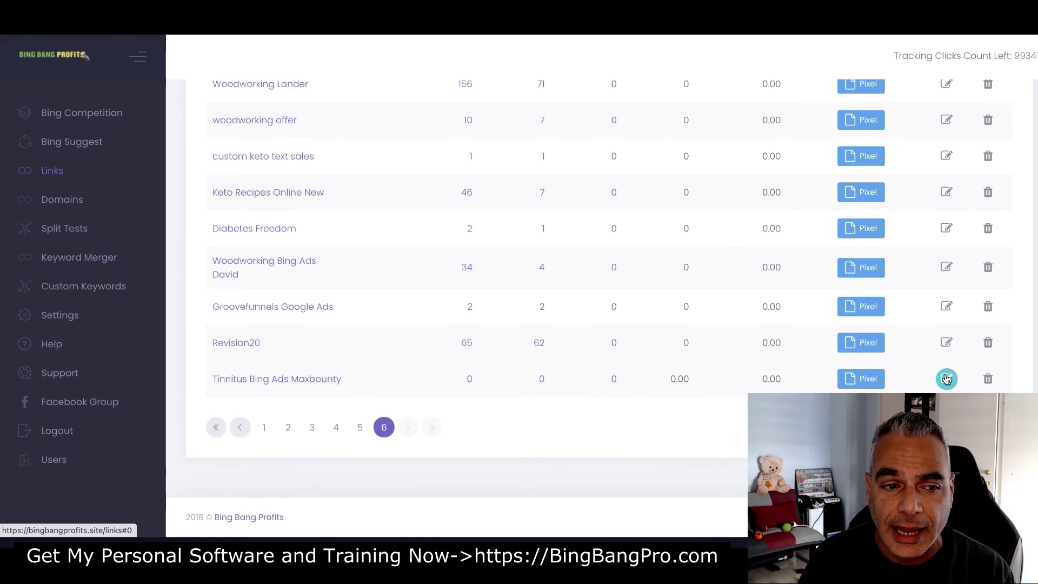
left_click(69, 230)
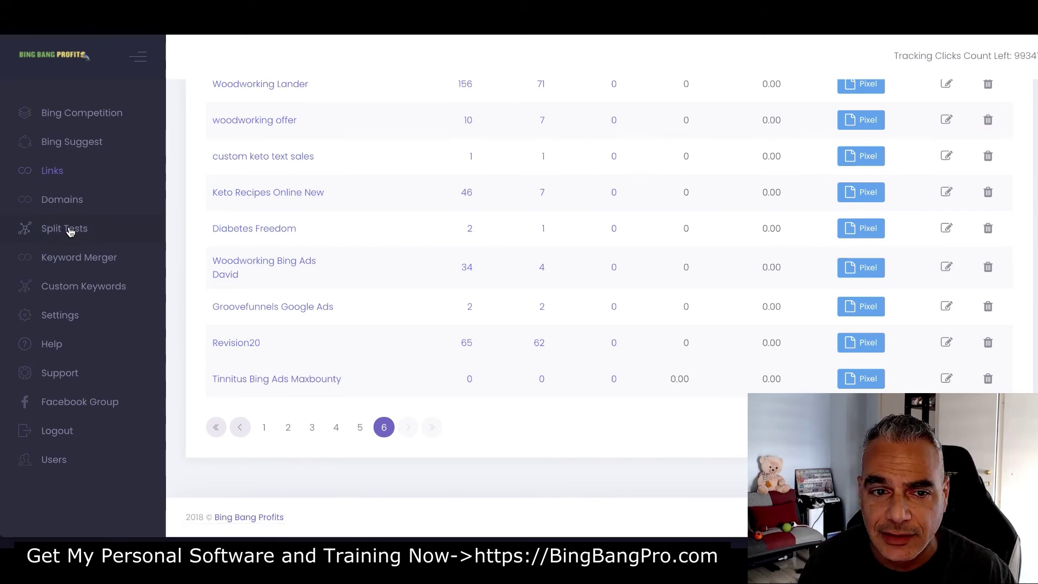
left_click(244, 184)
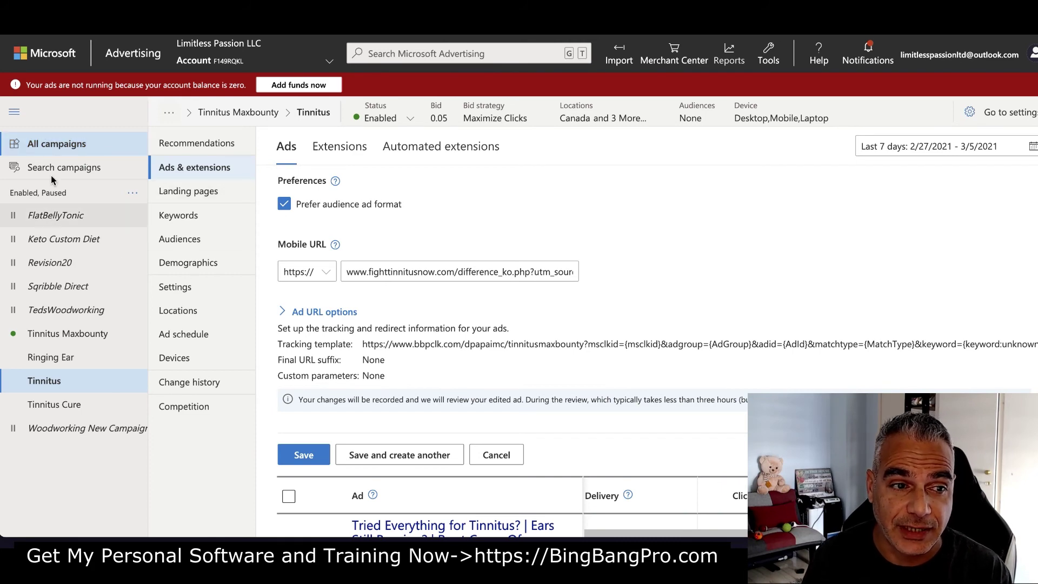
left_click(62, 152)
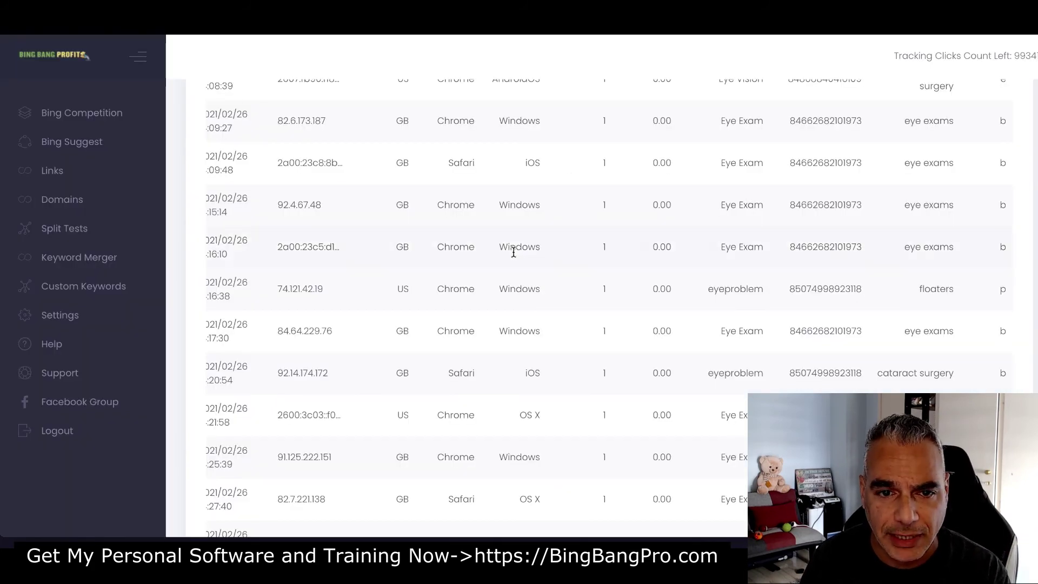
scroll(512, 184, "up", 10)
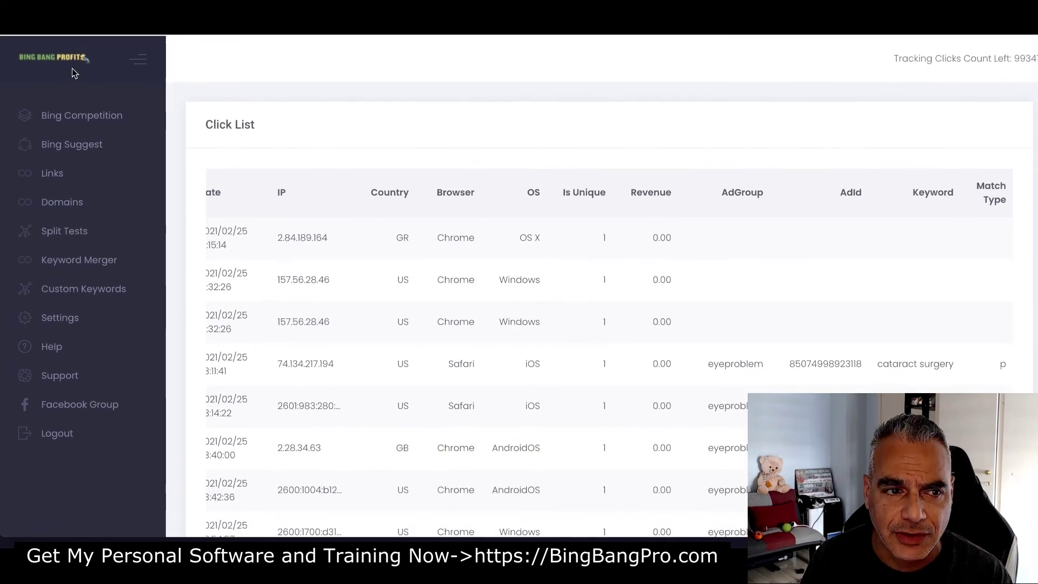
Browse Bing Competition ads for 'tinnitus' in USA, including toptinnitusrelief.com
left_click(92, 118)
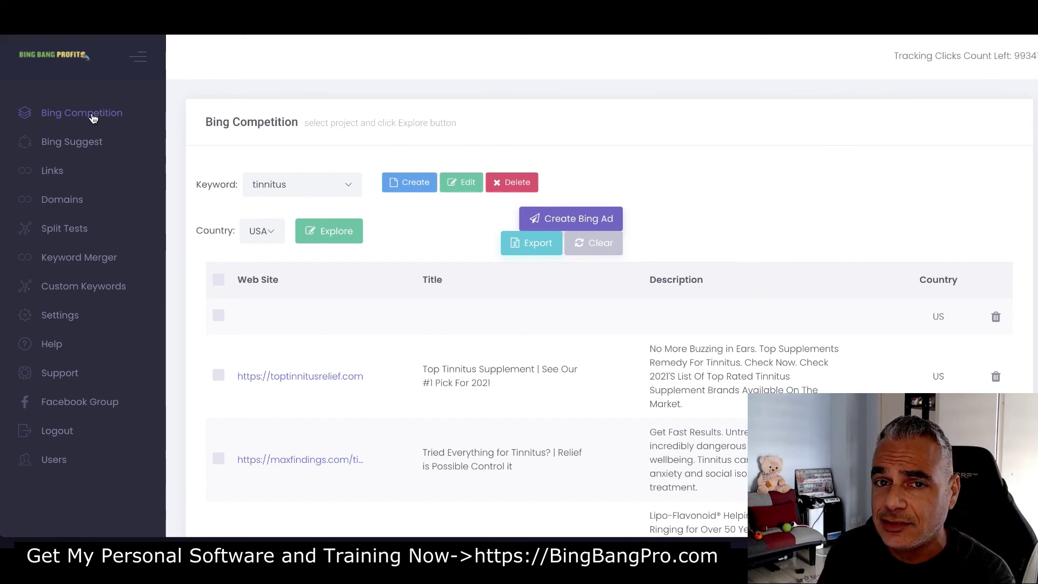
scroll(541, 381, "down", 15)
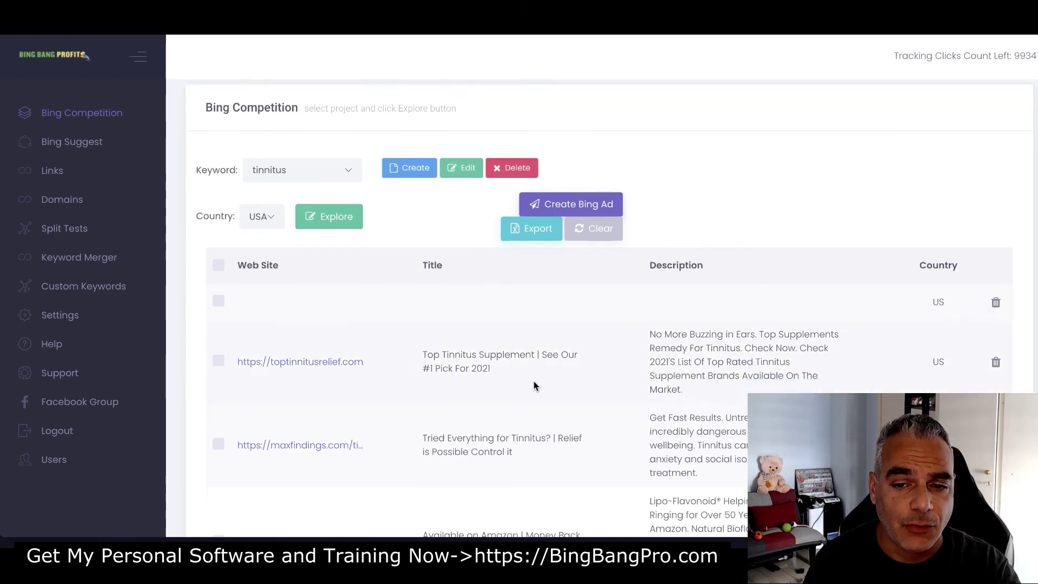
scroll(595, 383, "up", 15)
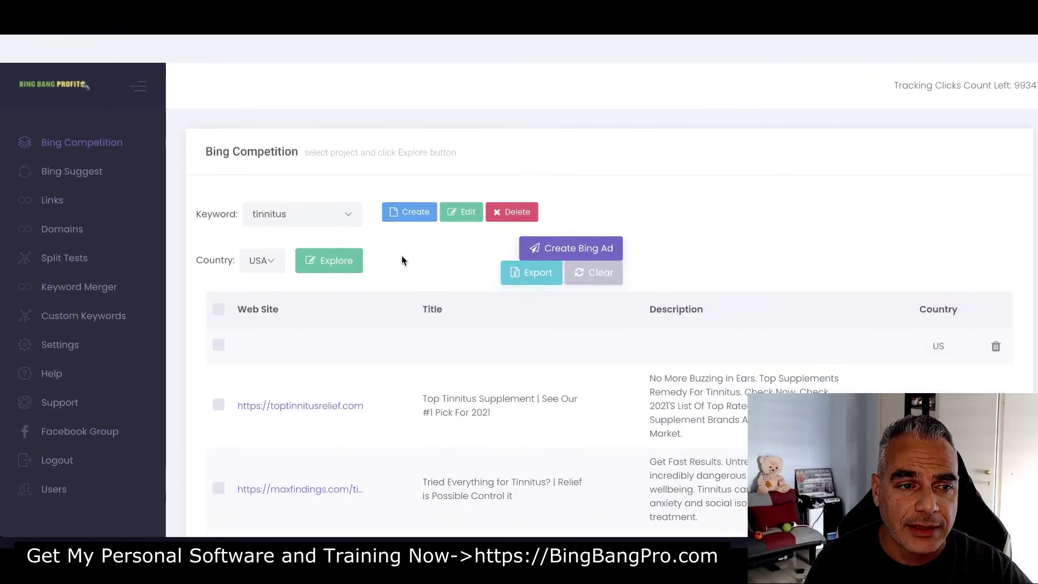